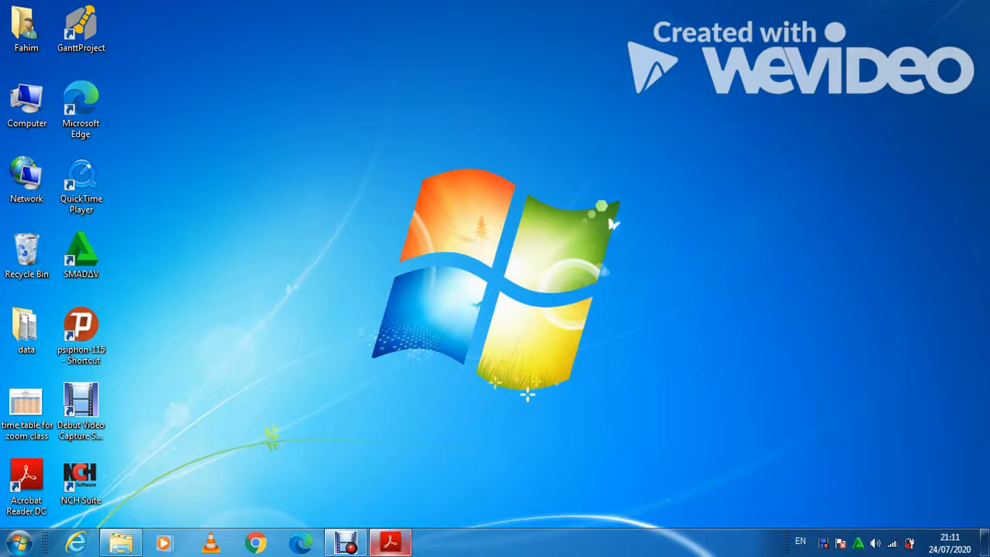
Scroll the exam paper PDF to Task 1 on page 2, then return to the source files folder.
mouse_move(391, 543)
click(390, 471)
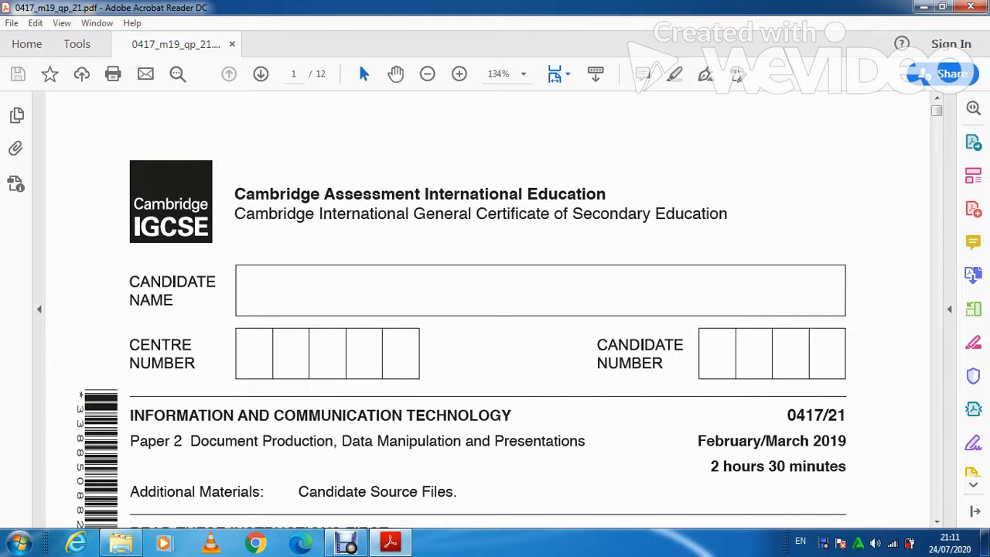
scroll(487, 309, down, 10)
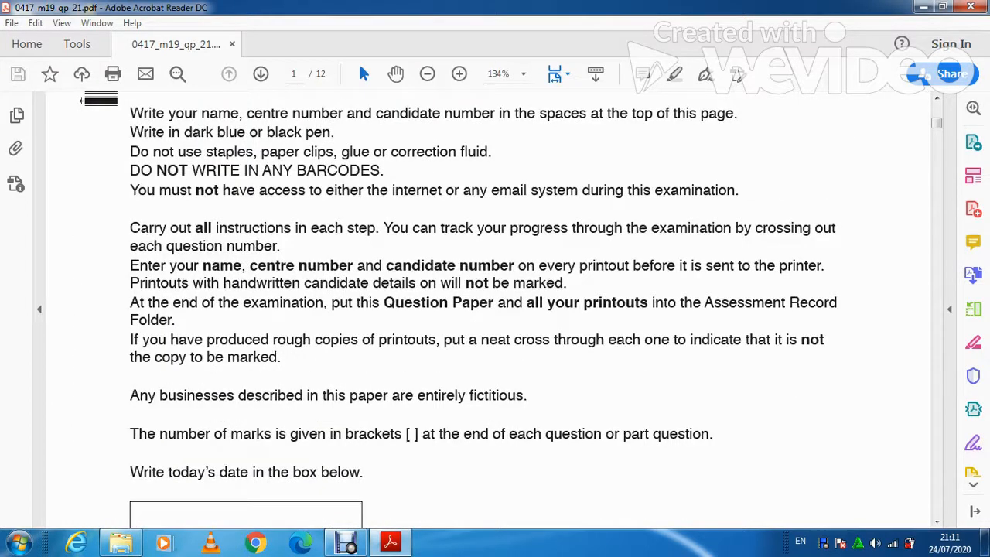
scroll(487, 309, down, 8)
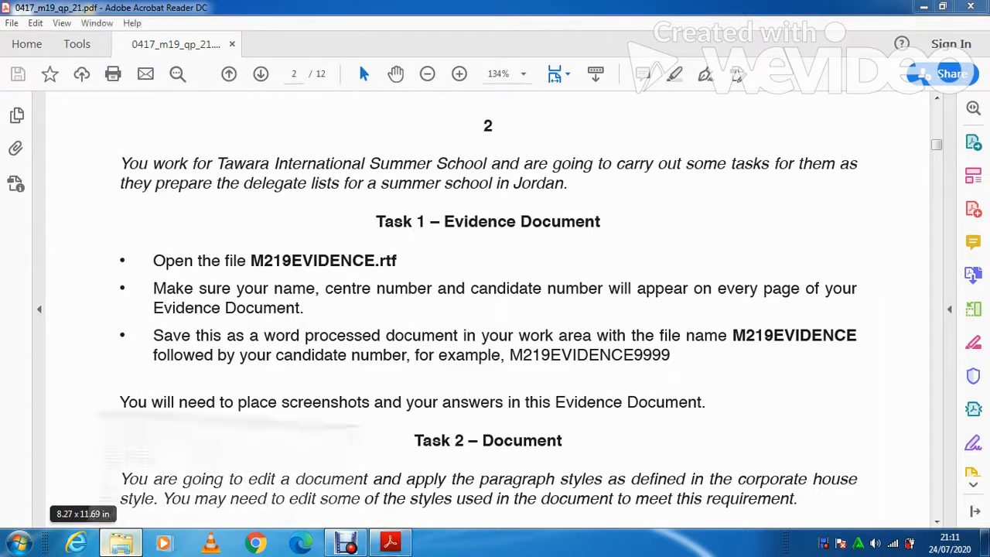
click(121, 543)
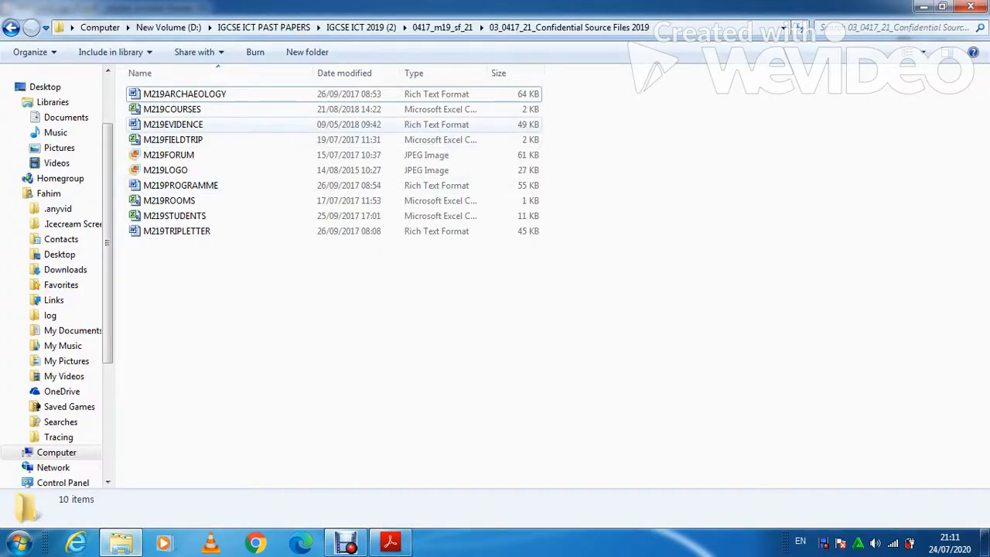
Open M219EVIDENCE from the source files folder in Word.
click(174, 124)
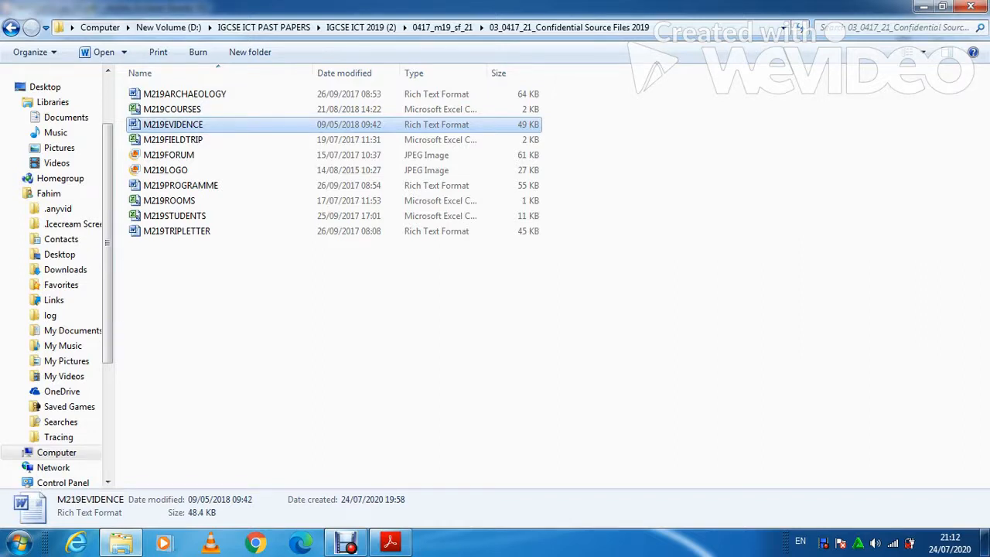
key(Return)
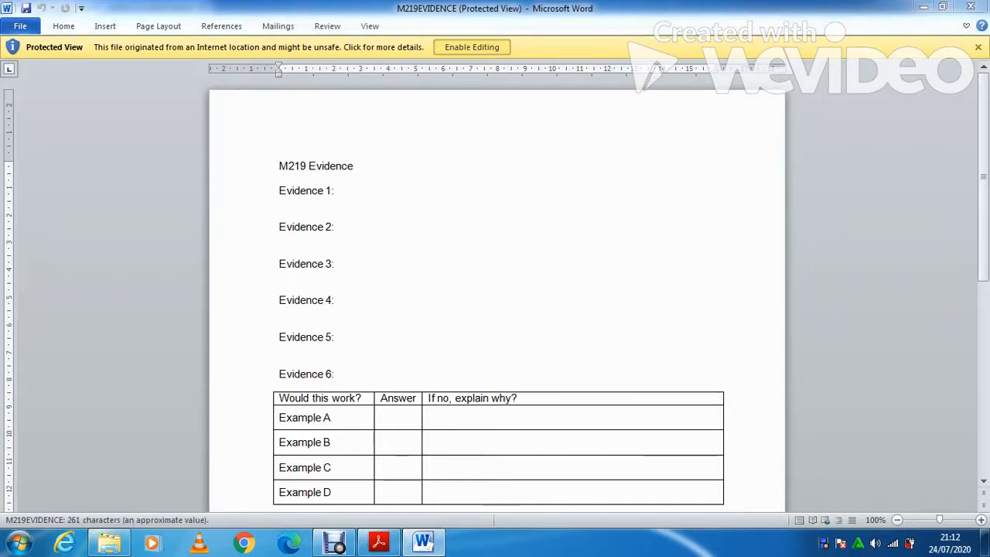
Enable editing and insert a Blank (Three Columns) header.
click(471, 47)
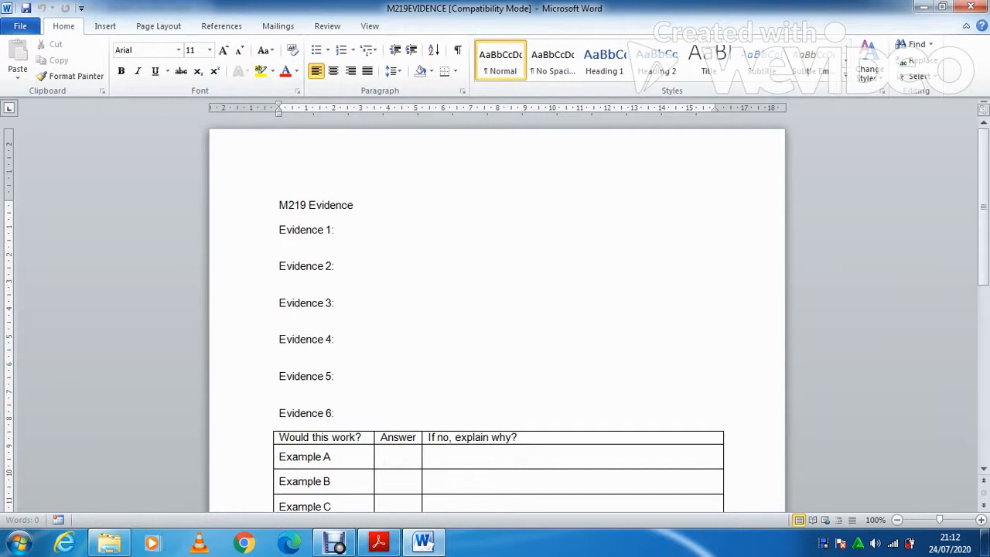
click(105, 26)
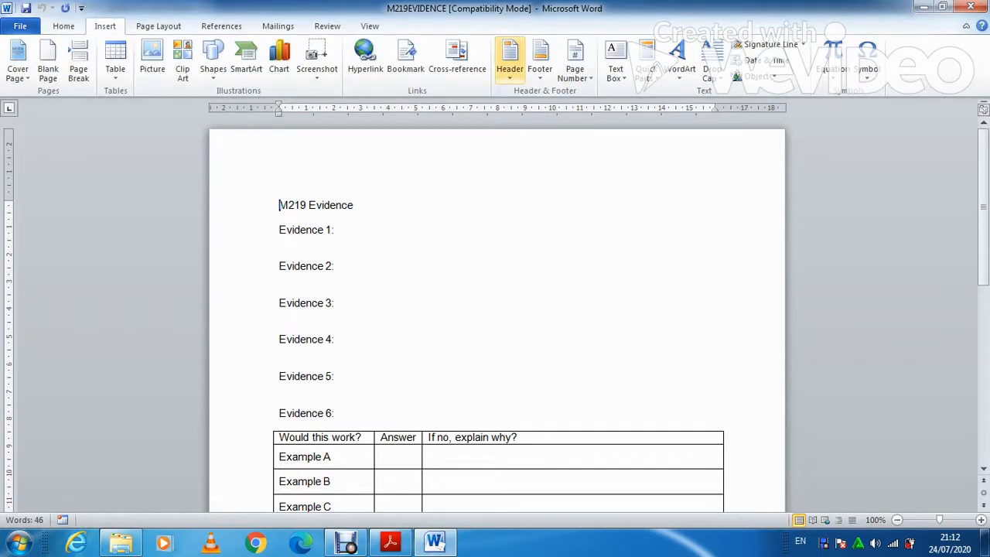
click(509, 60)
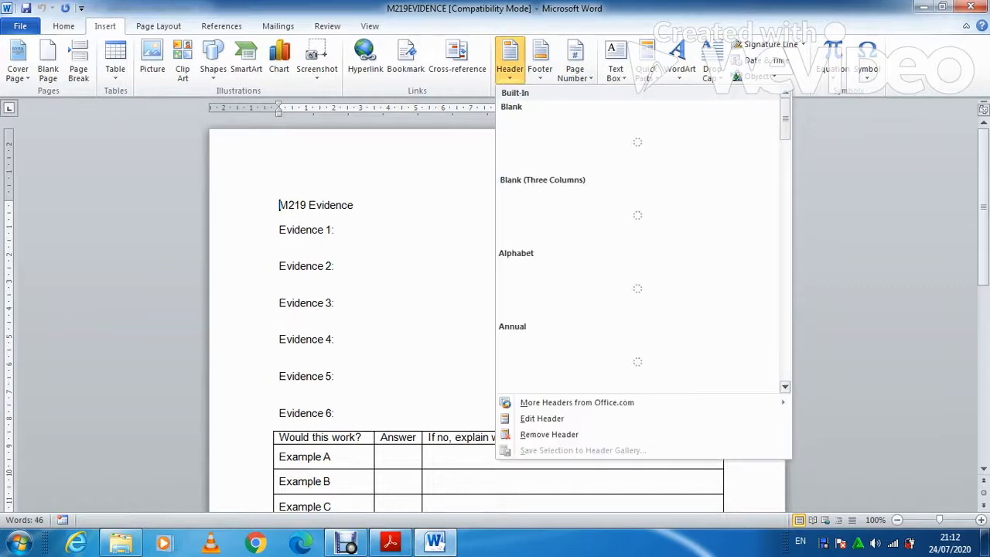
click(637, 209)
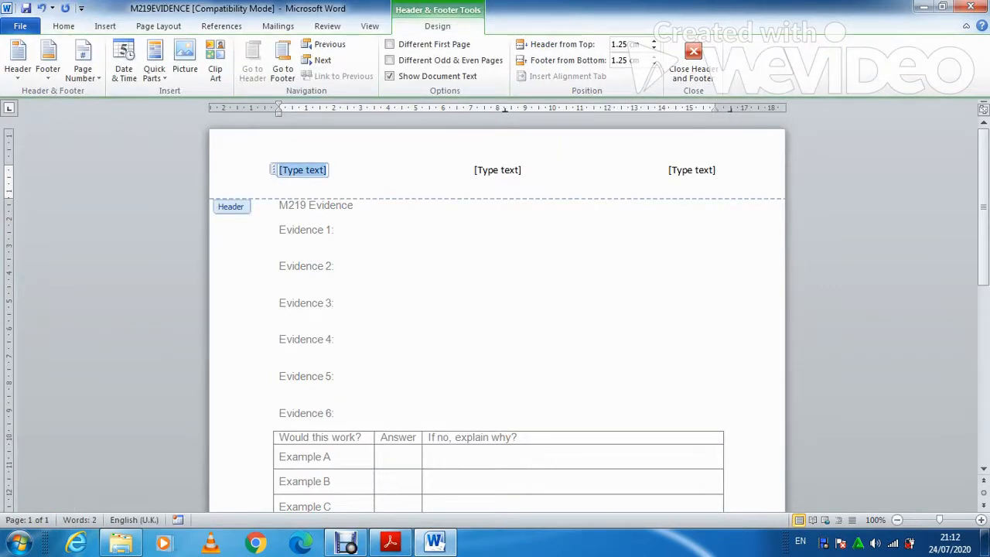
Fill the three header placeholders with the candidate's name, centre number and candidate number.
text(Fahim)
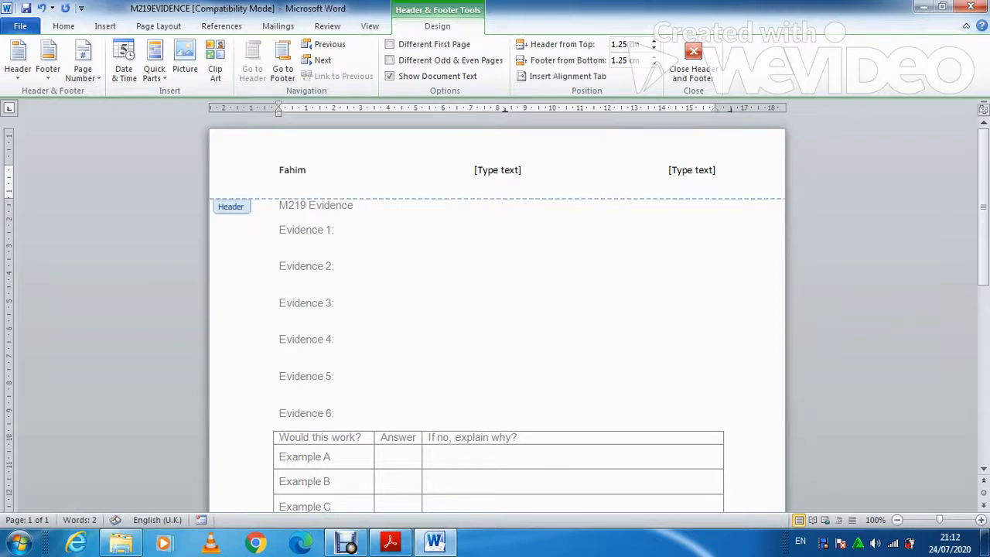
click(497, 170)
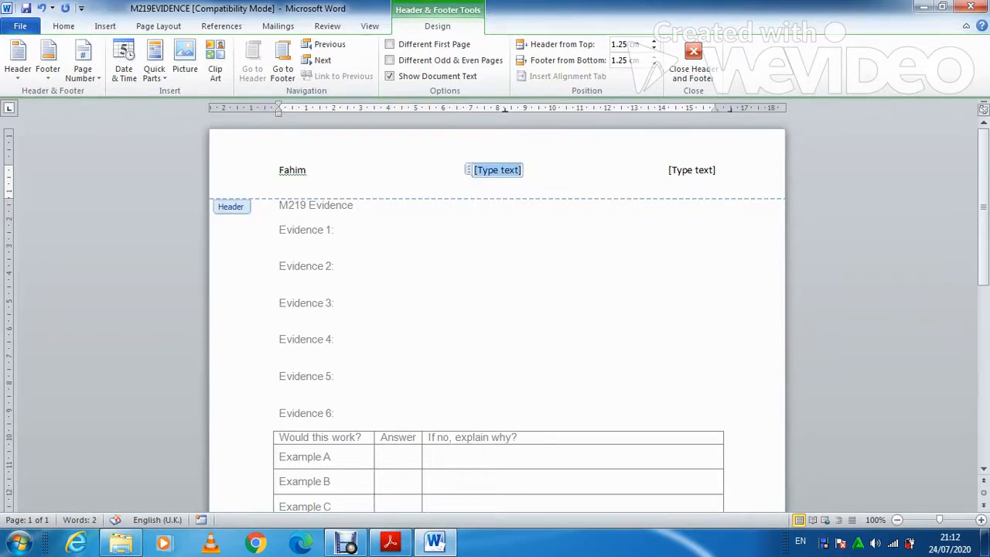
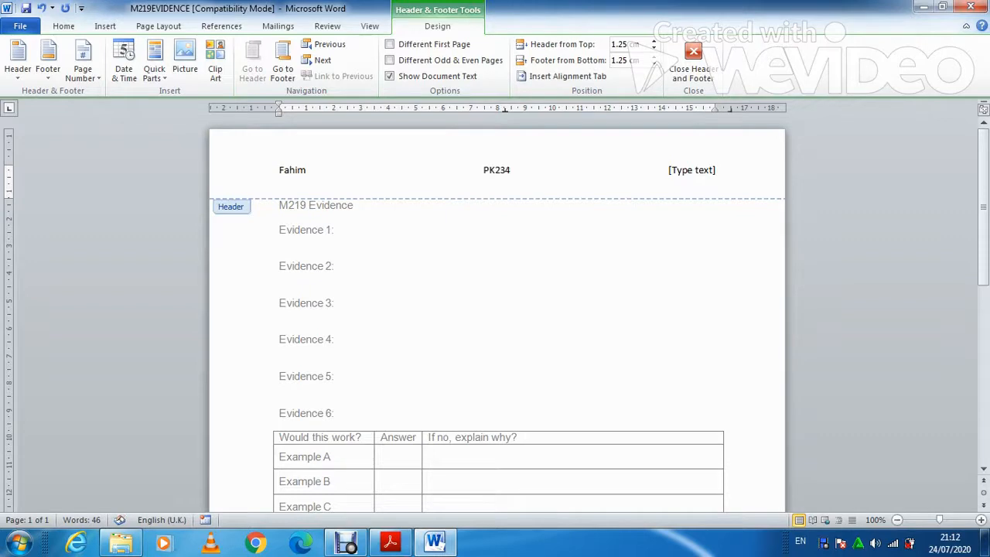
click(691, 170)
click(693, 62)
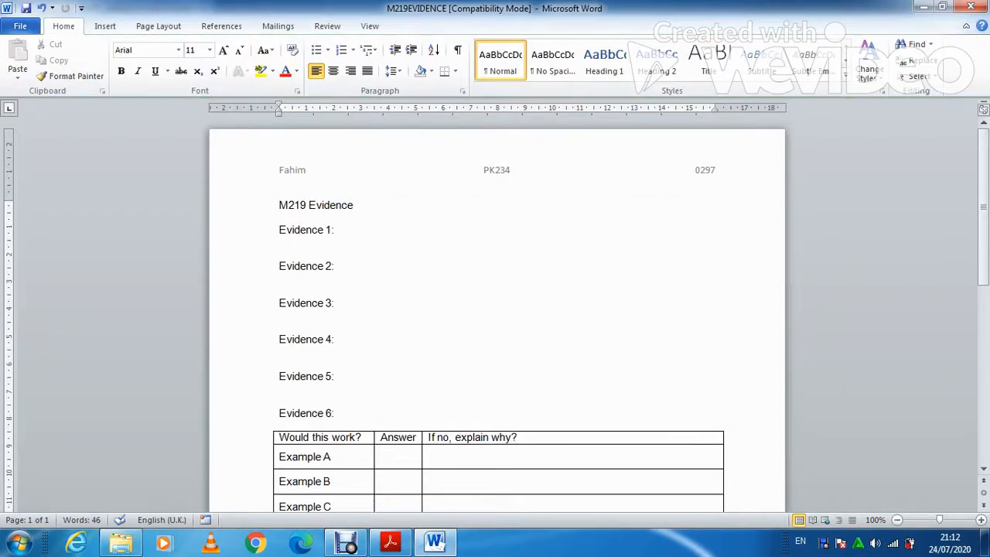
click(20, 27)
In Save As, create a new '2019 P2' folder on the Desktop and open it.
click(46, 68)
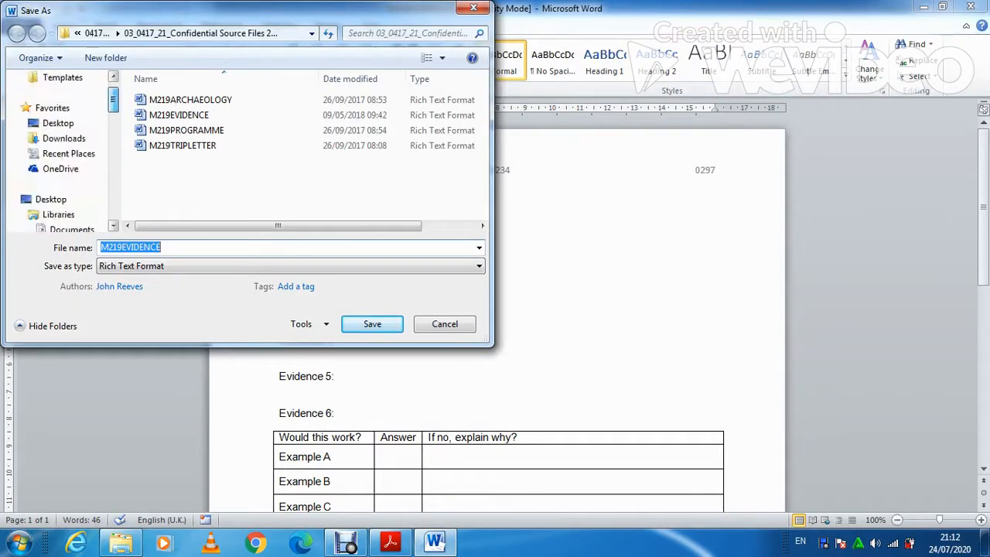
click(58, 123)
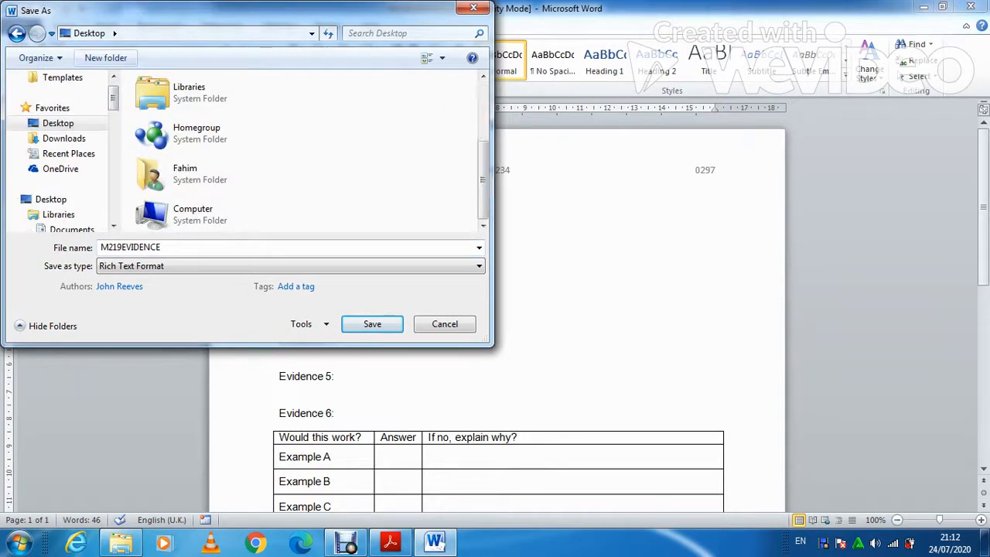
click(105, 57)
text(2019)
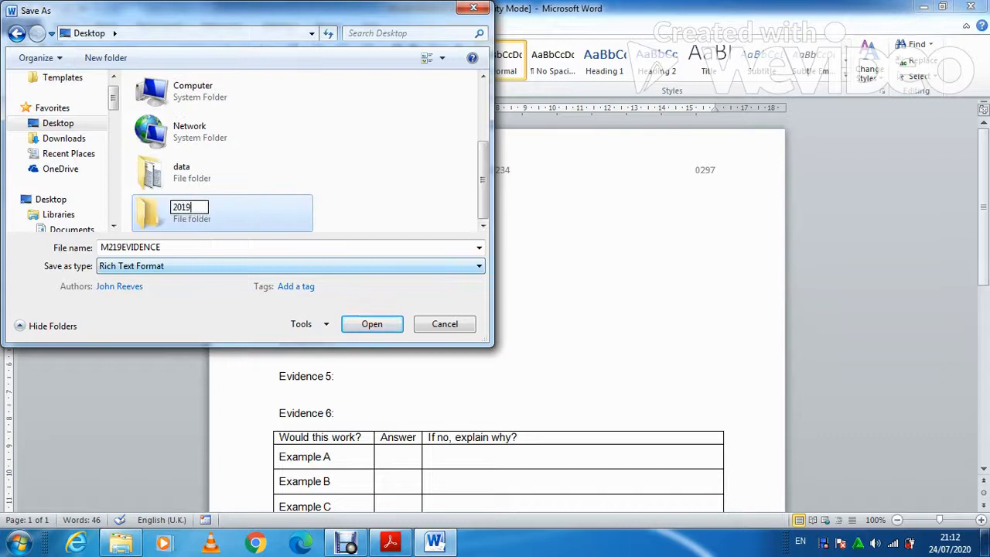
text( P2)
key(Return)
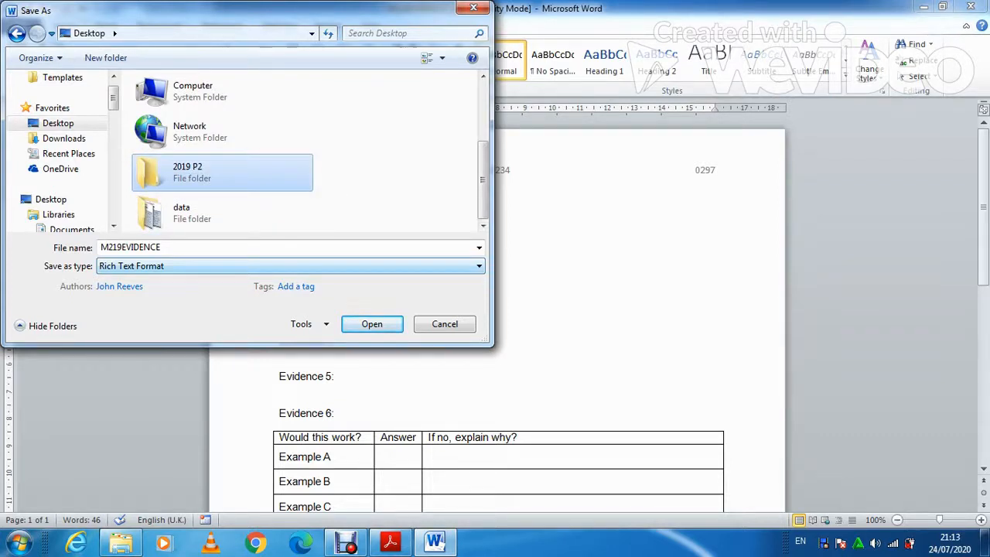
click(225, 247)
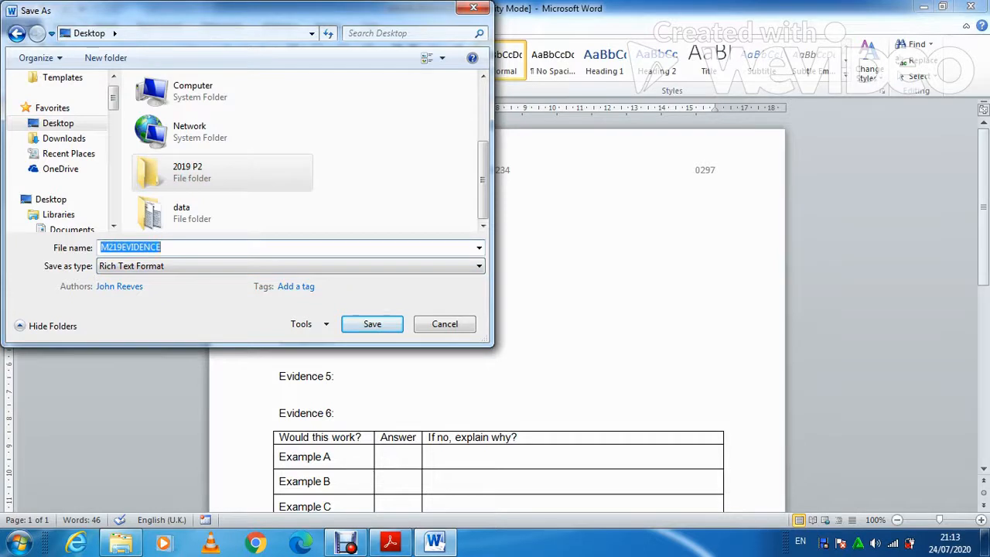
double_click(222, 172)
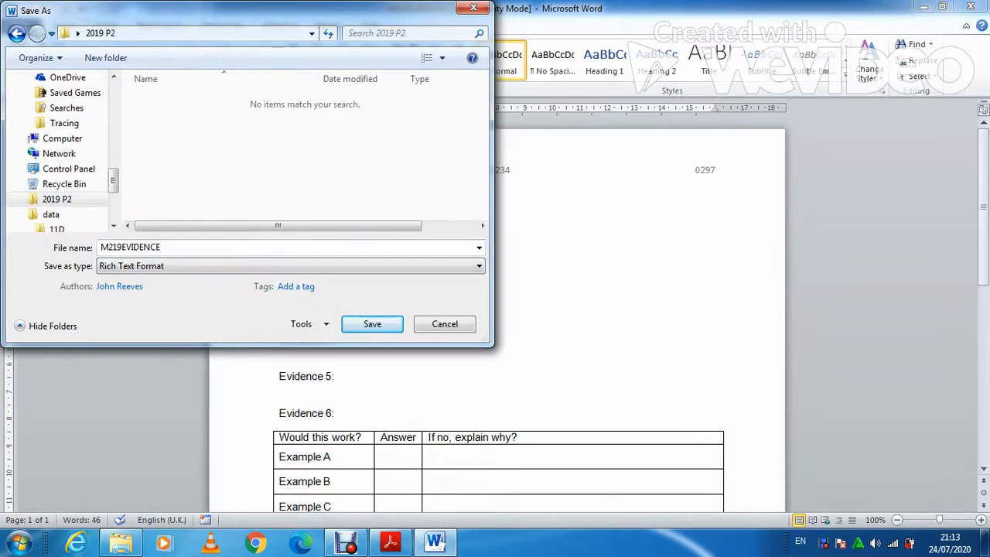
click(164, 247)
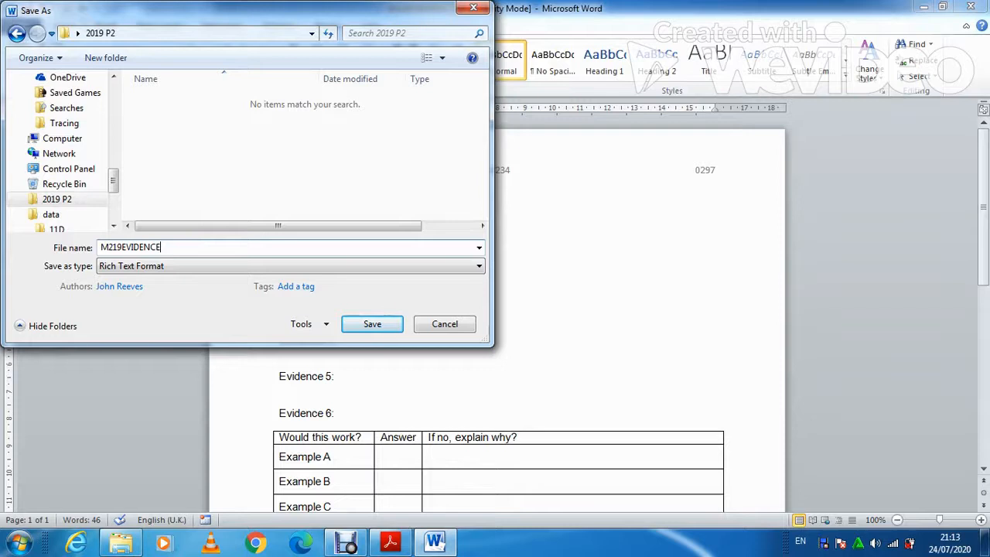
key(Tab)
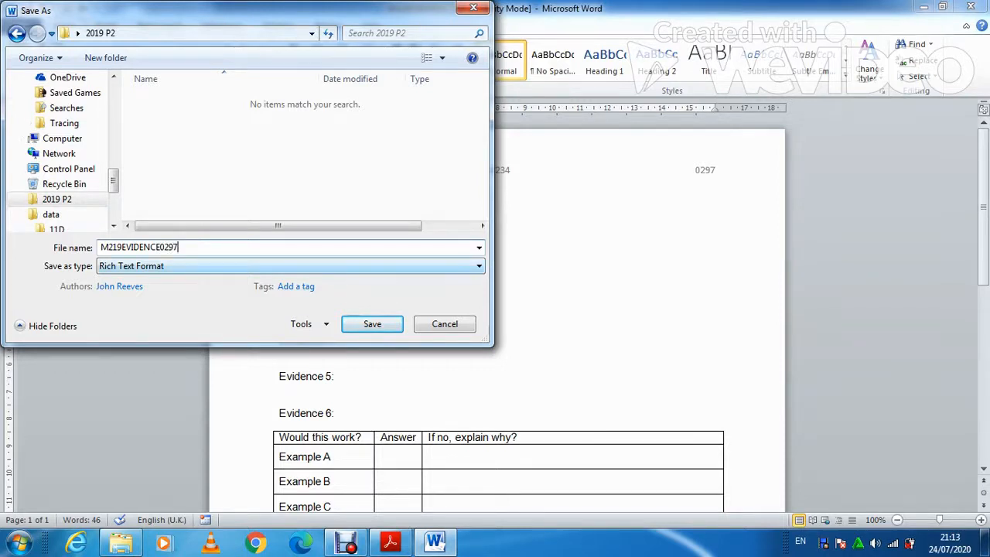
click(151, 266)
click(146, 280)
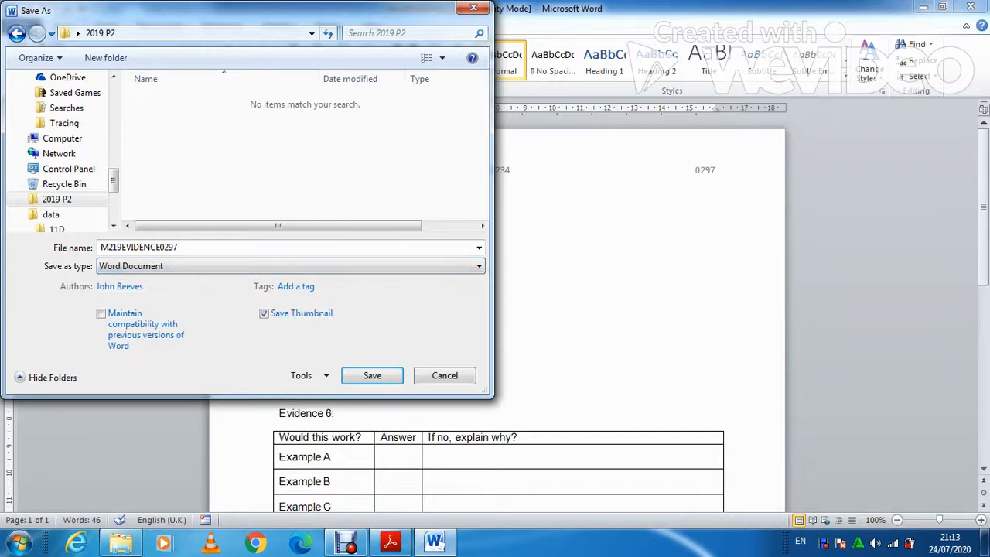
key(Return)
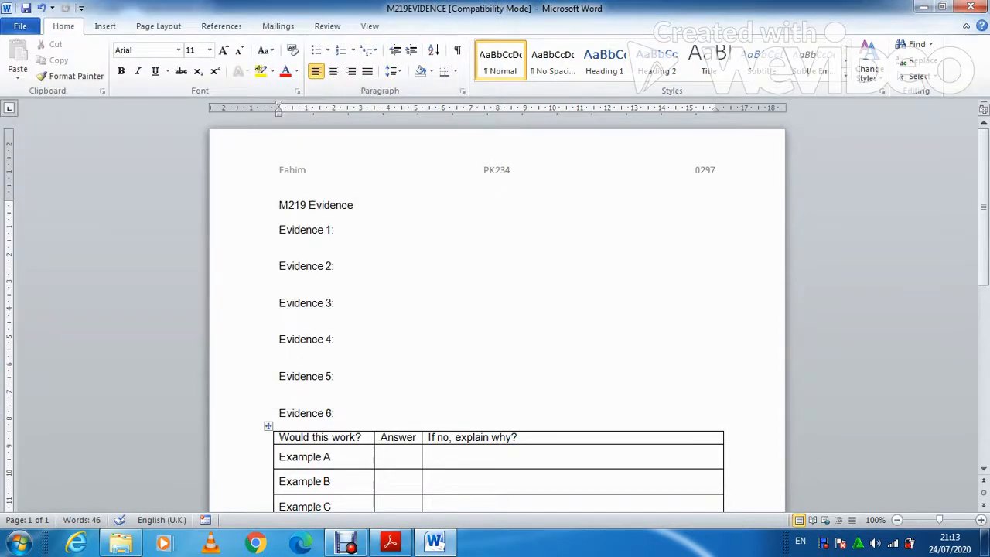
Read down the exam paper to the Task 2 instructions, then return to the source files folder.
click(389, 542)
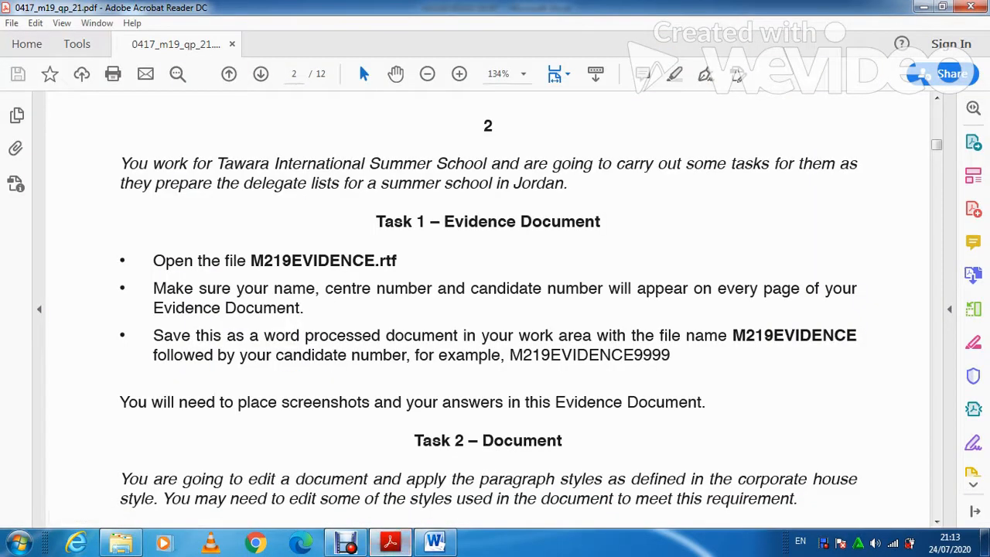
scroll(495, 310, down, 5)
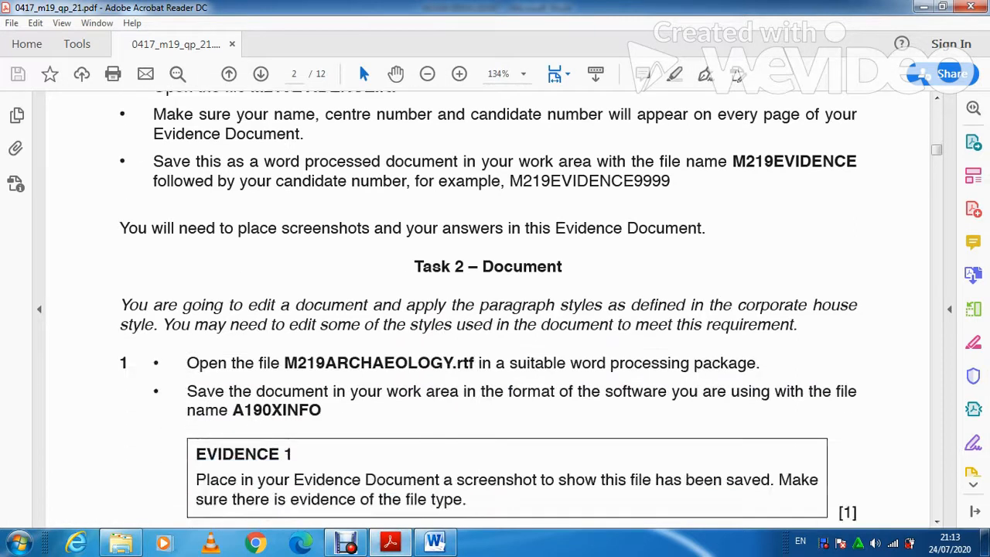
scroll(495, 309, down, 2)
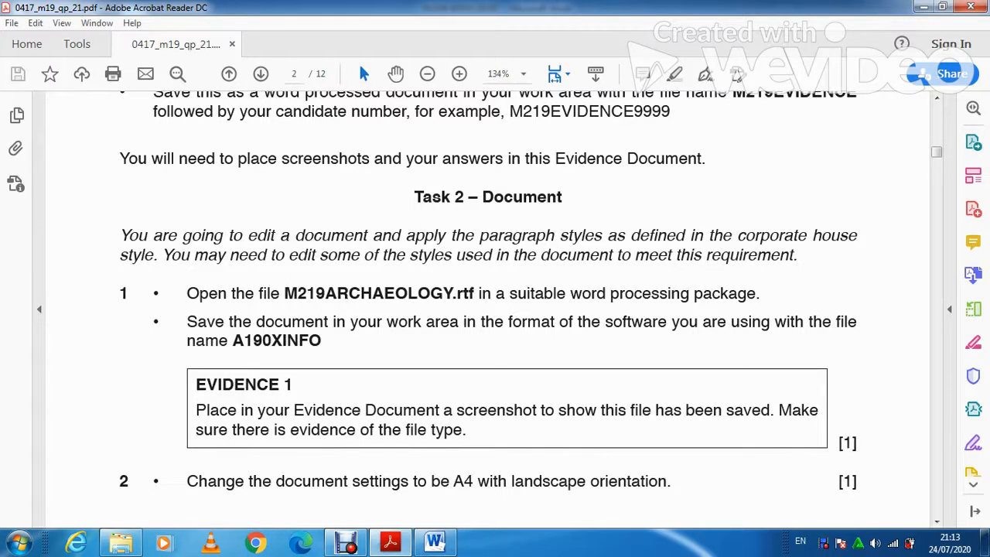
scroll(494, 309, down, 1)
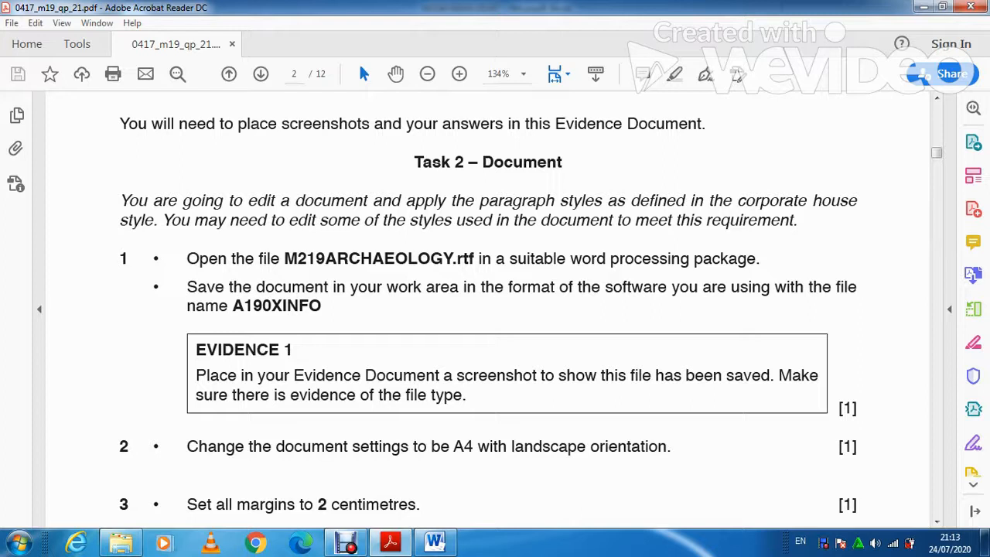
click(120, 543)
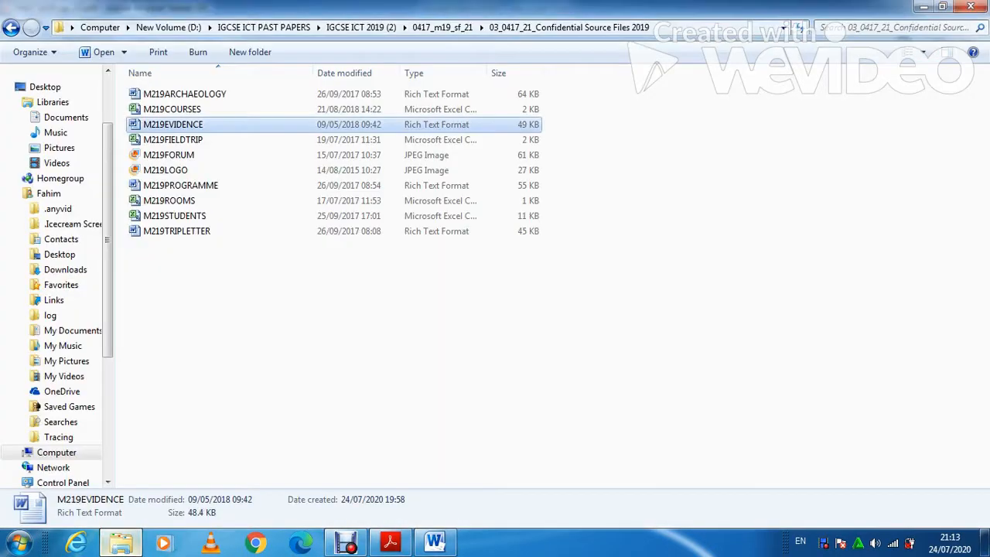
Open M219ARCHAEOLOGY in Word with editing enabled, then go back to the exam paper.
double_click(184, 95)
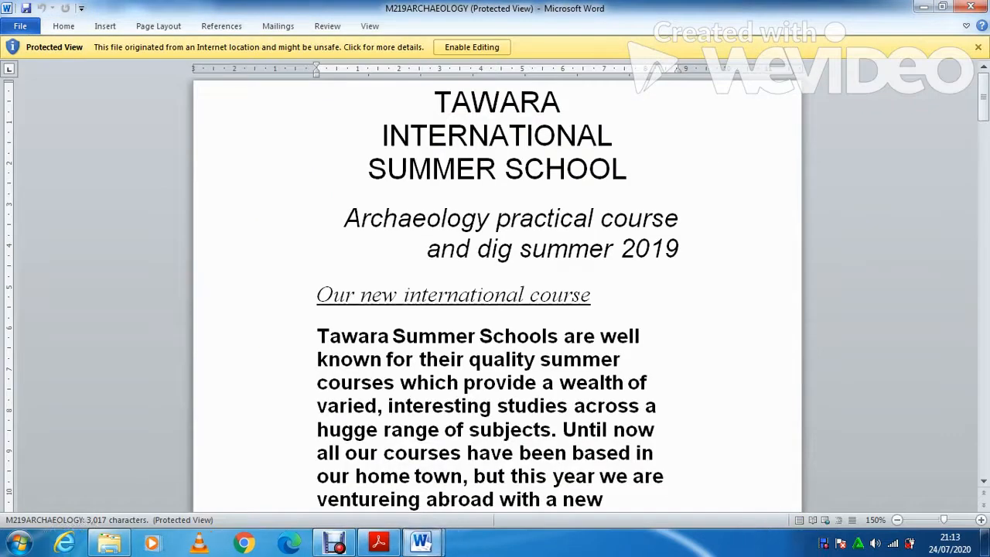
click(472, 47)
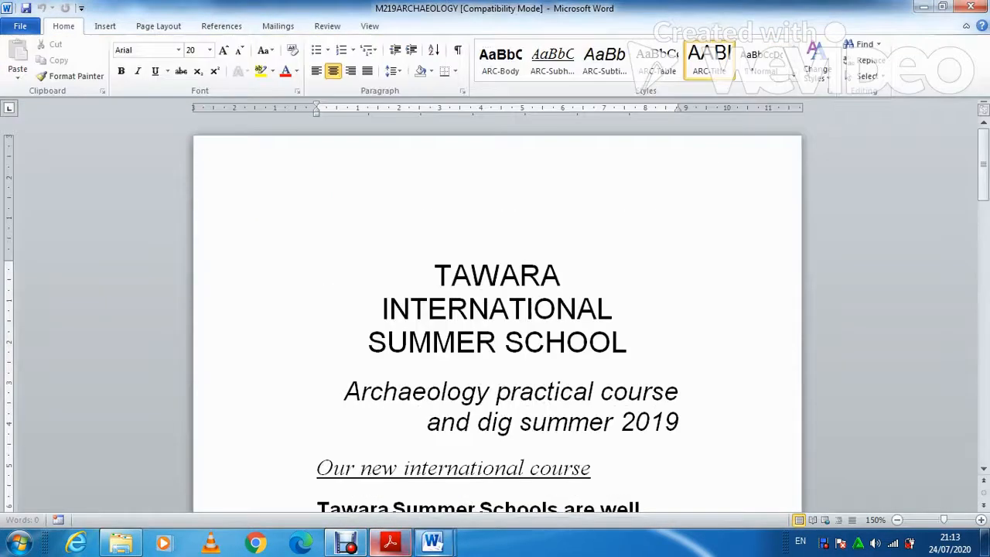
click(389, 543)
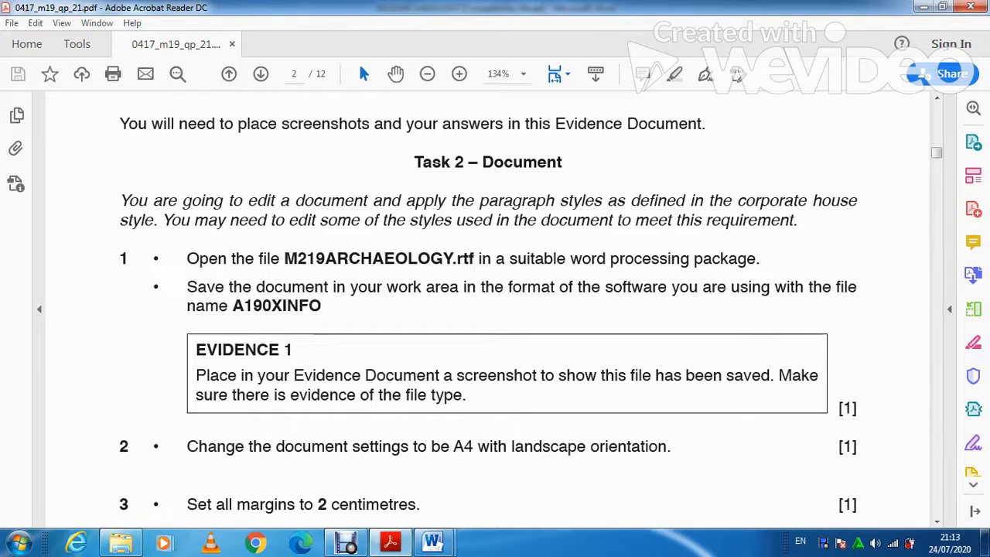
Highlight the required file name A190XINFO in the exam paper.
drag(232, 305, 321, 306)
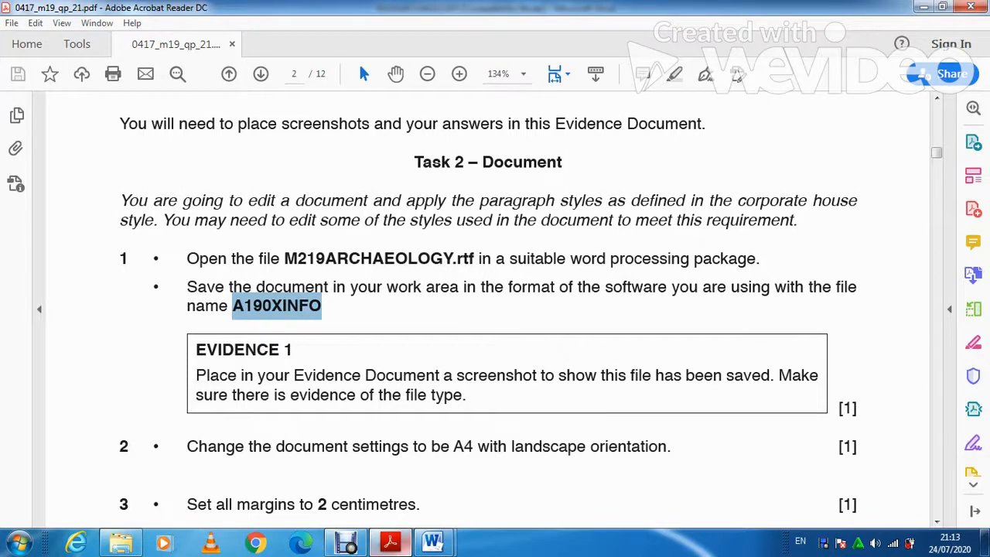
Bring M219ARCHAEOLOGY forward and open Save As in the Desktop's 2019 P2 folder.
mouse_move(432, 543)
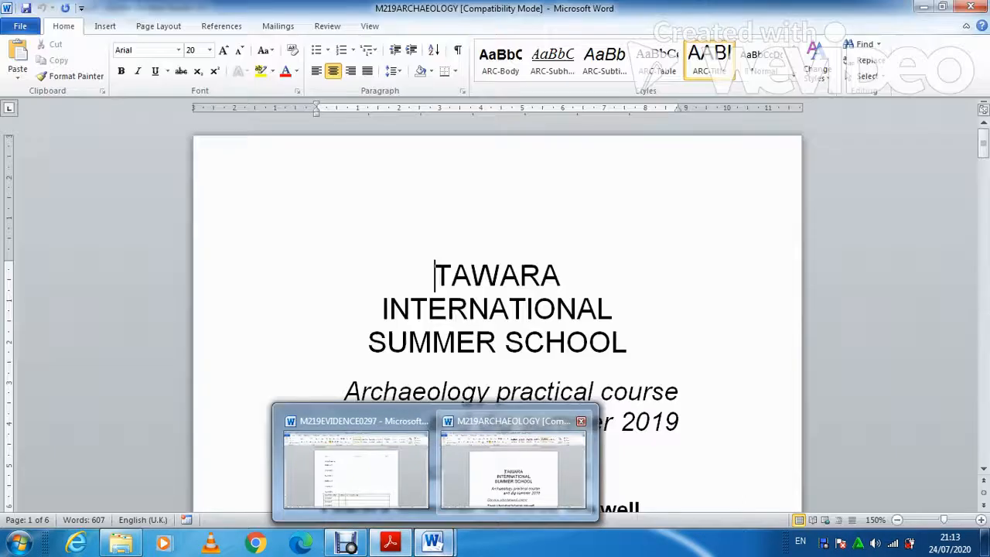
click(512, 468)
key(alt+f)
key(a)
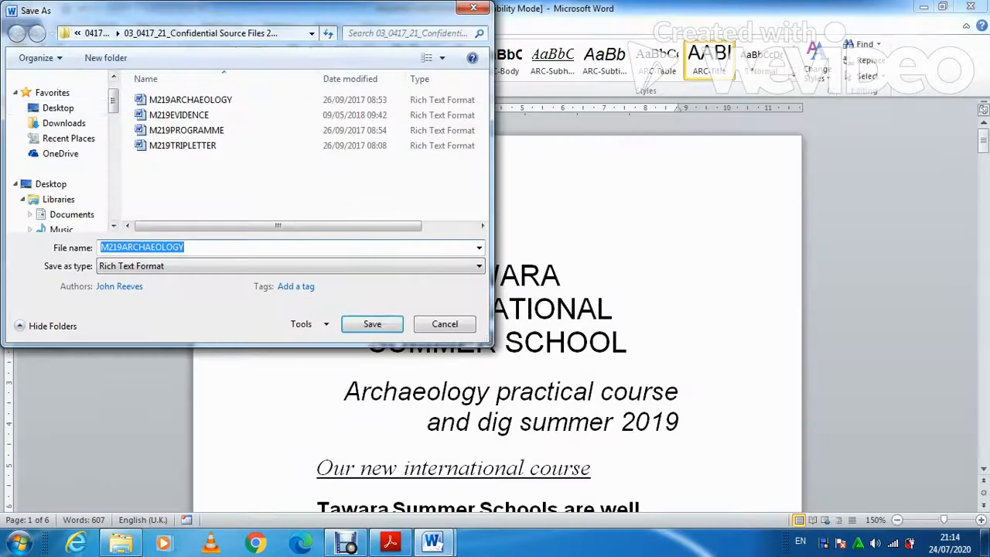
click(58, 109)
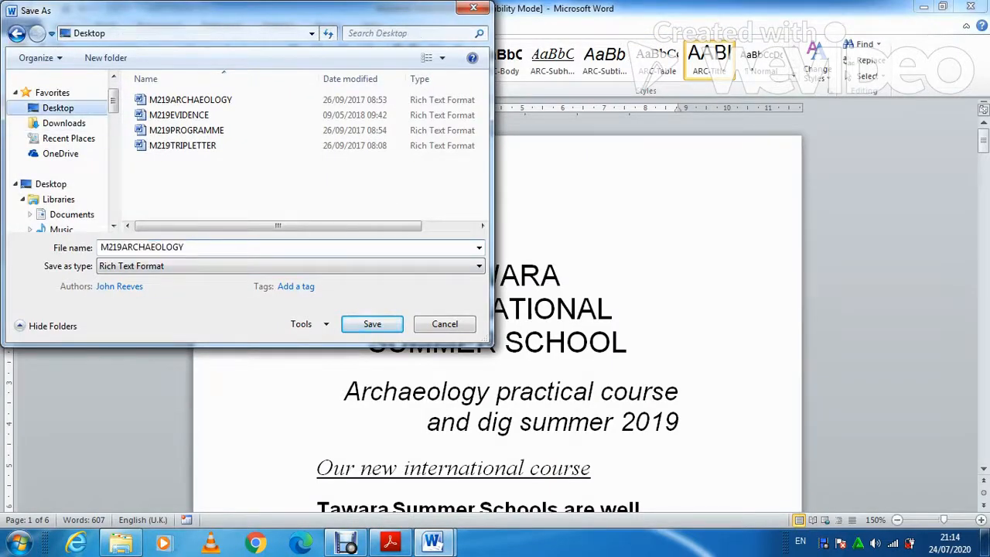
click(221, 173)
scroll(221, 173, down, 2)
click(221, 173)
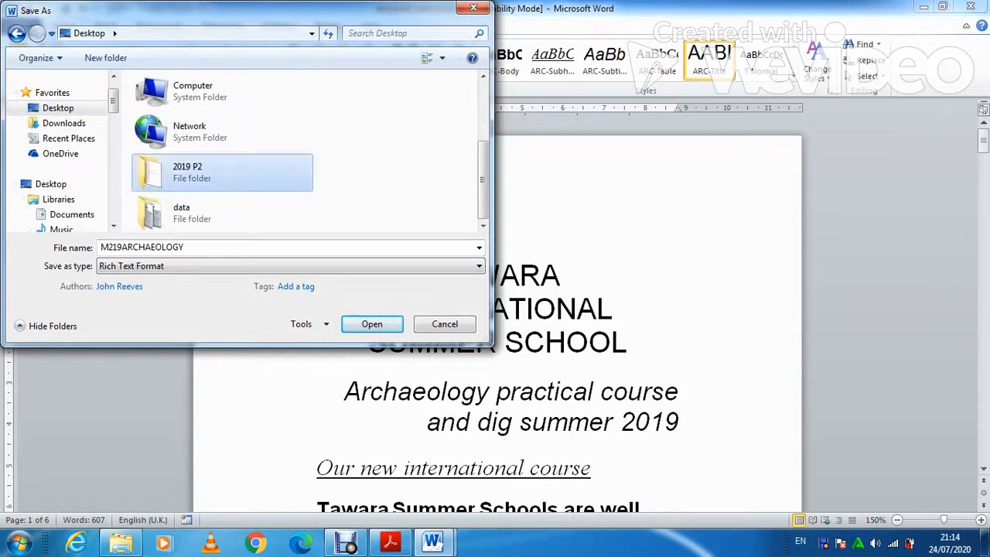
double_click(221, 173)
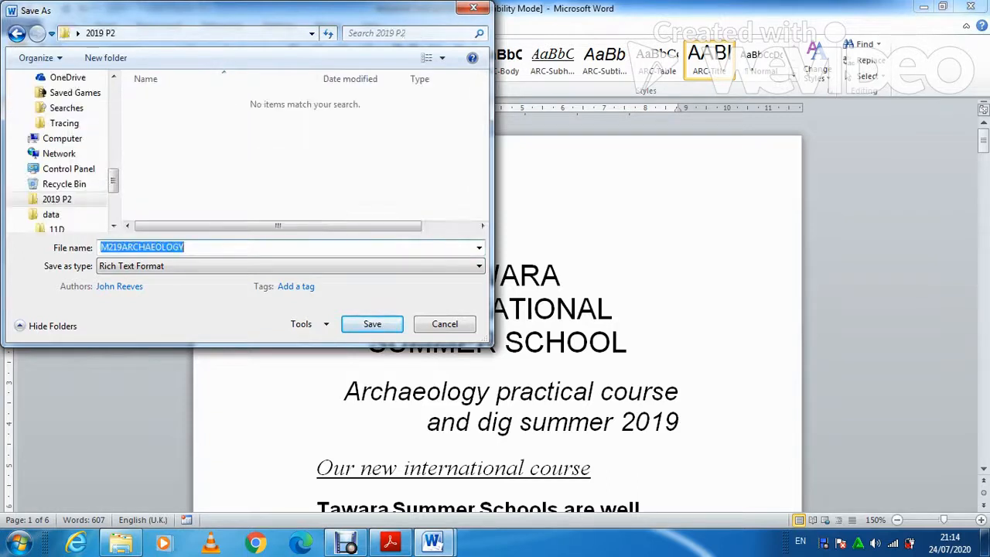
Save it as A190XINFO in Word Document format, then return to the exam paper.
text(A190XINFO)
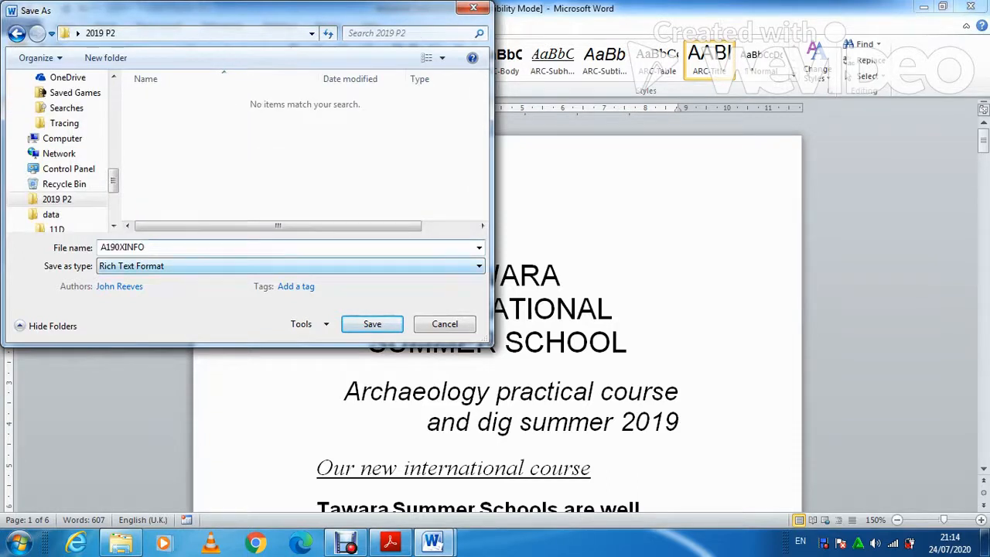
click(290, 266)
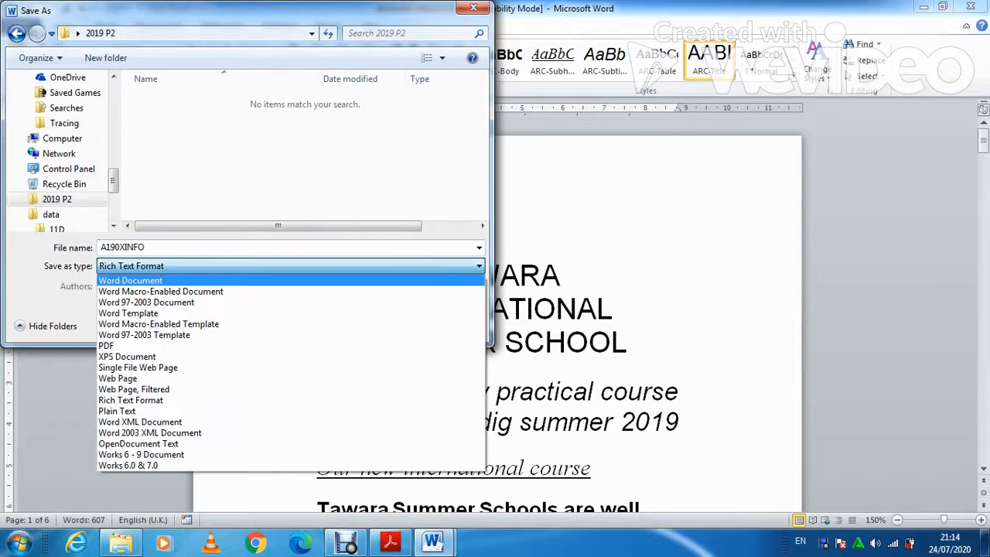
click(290, 281)
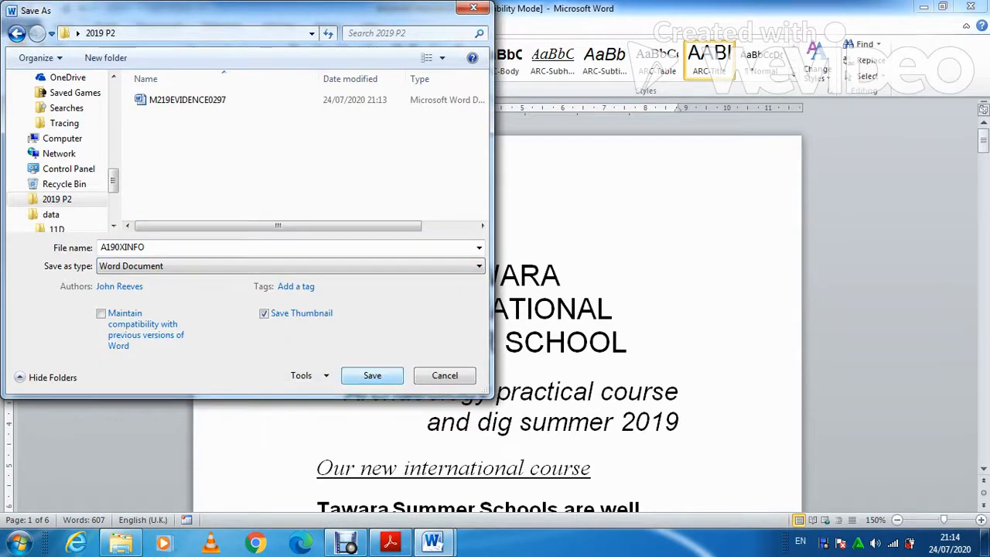
key(Return)
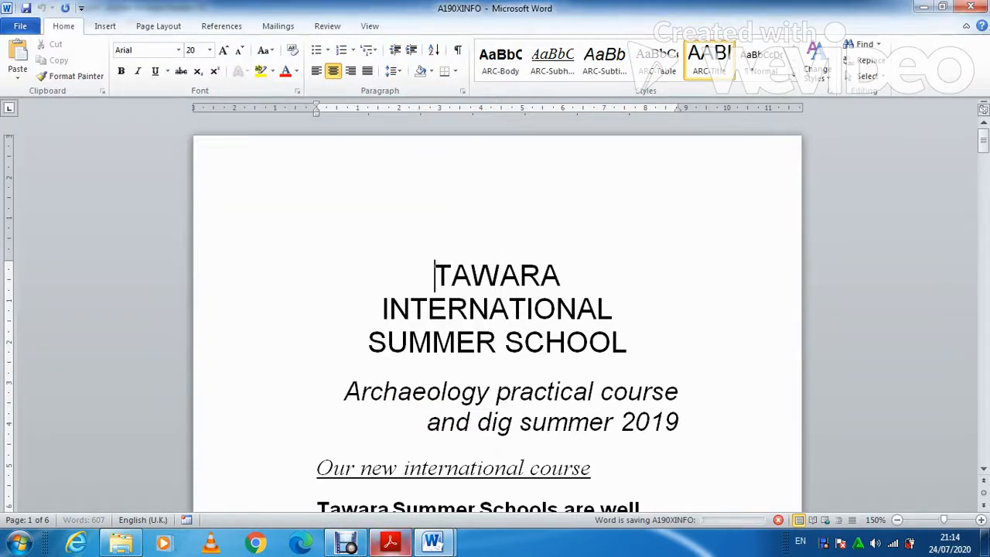
click(390, 541)
scroll(495, 310, down, 2)
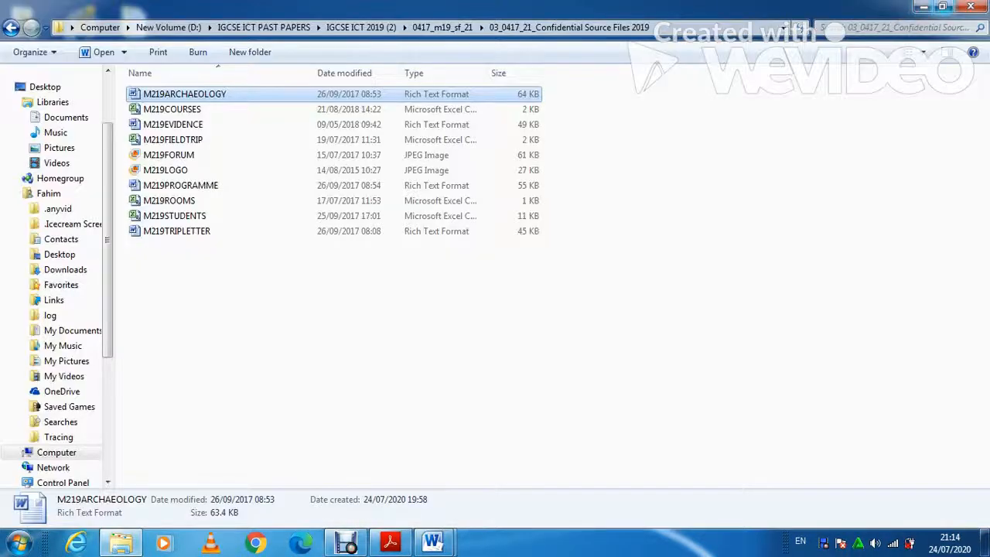
Open the desktop 2019 P2 folder, widen its Type column, then switch to M219EVIDENCE0297.
click(922, 8)
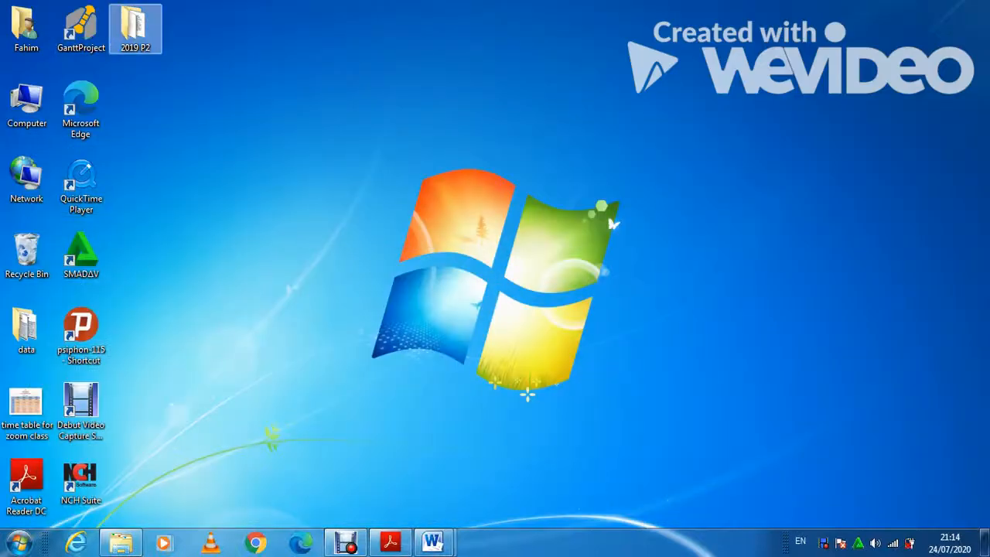
double_click(135, 29)
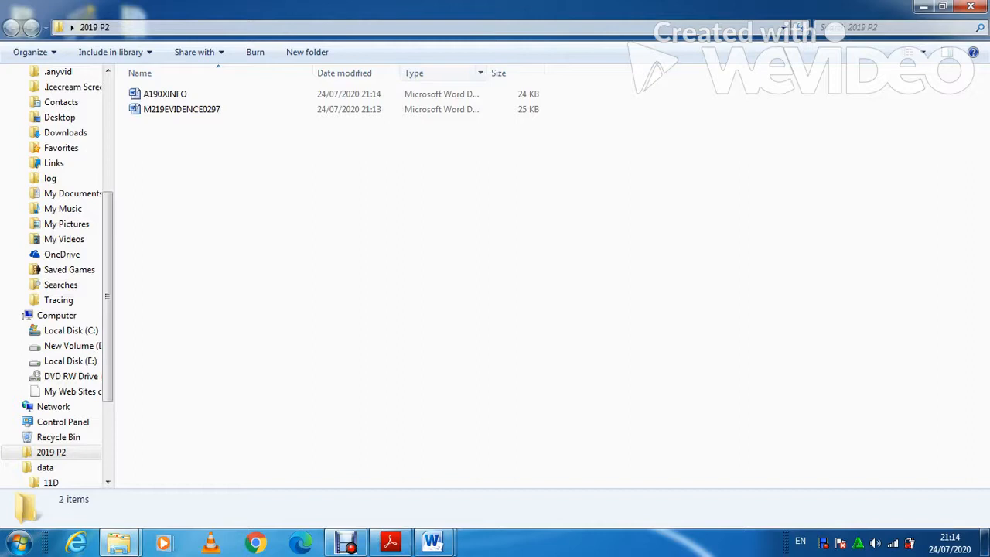
drag(486, 73, 538, 73)
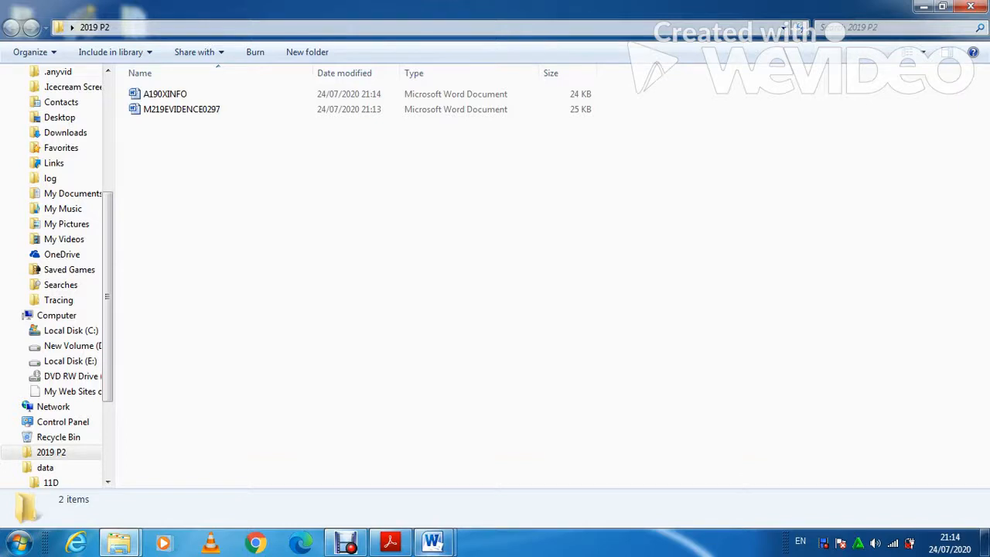
mouse_move(431, 542)
click(356, 467)
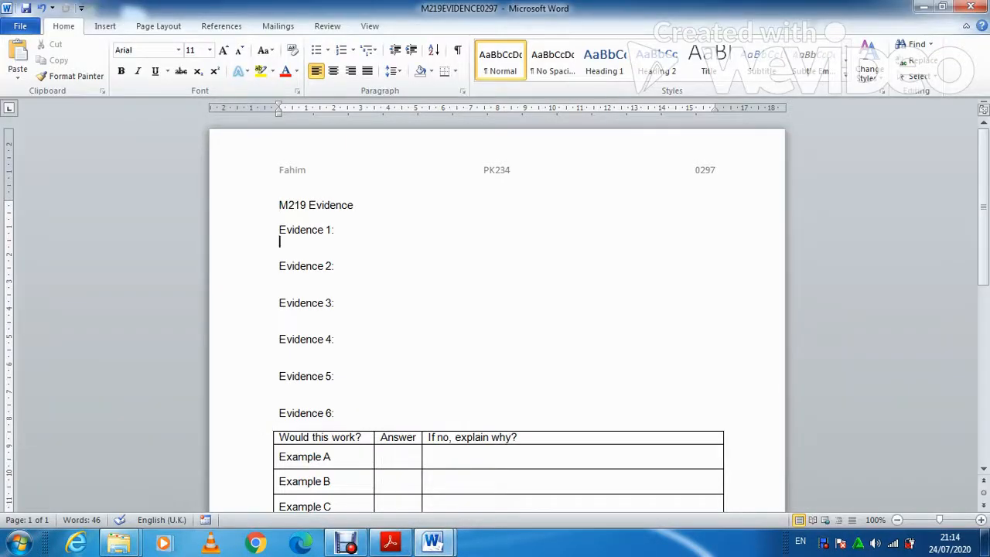
Paste the folder screenshot under Evidence 1 and crop it to the file listing.
key(ctrl+v)
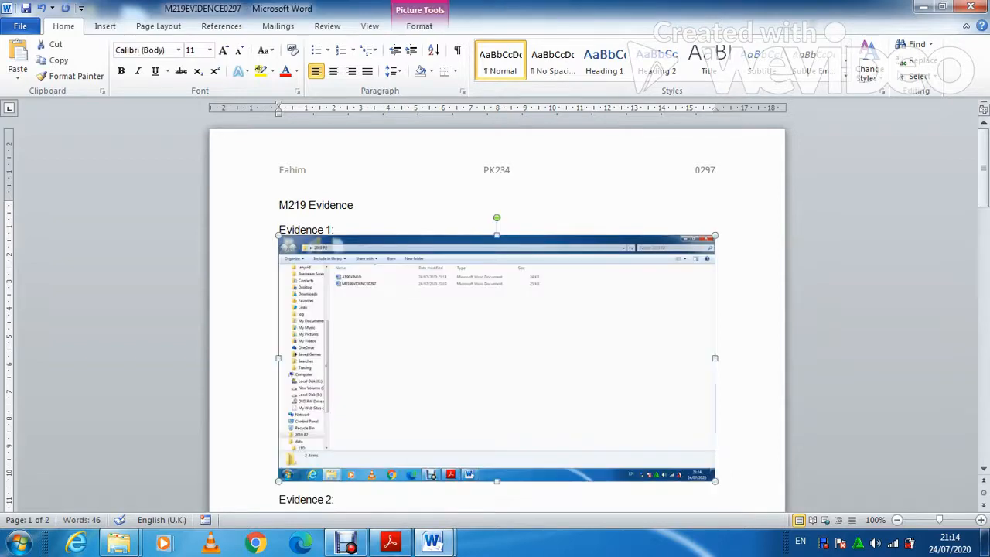
click(419, 26)
click(866, 62)
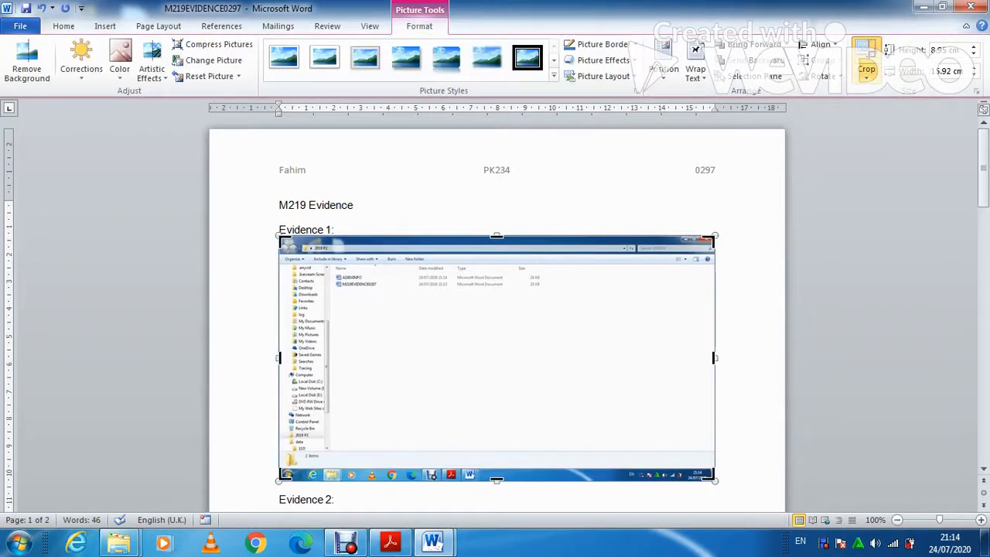
drag(712, 478, 551, 290)
click(748, 332)
Enlarge the cropped screenshot to about 16 cm wide, then return to the exam paper.
click(463, 271)
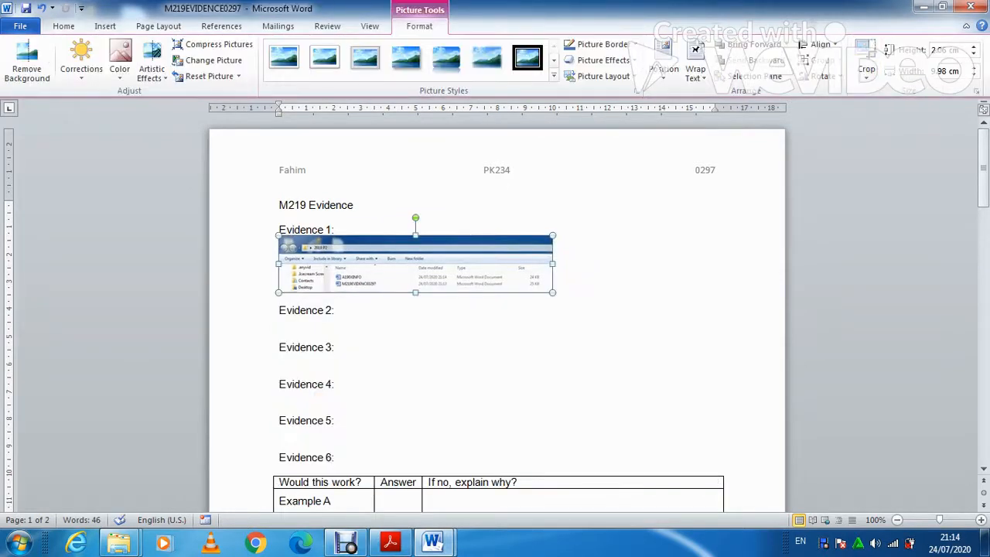
drag(552, 291, 724, 327)
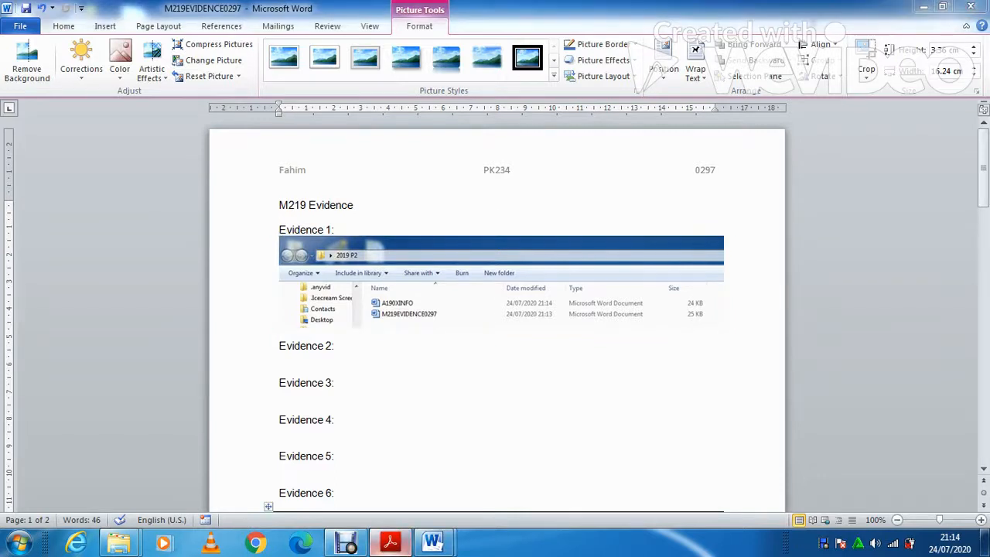
click(389, 542)
scroll(487, 310, down, 2)
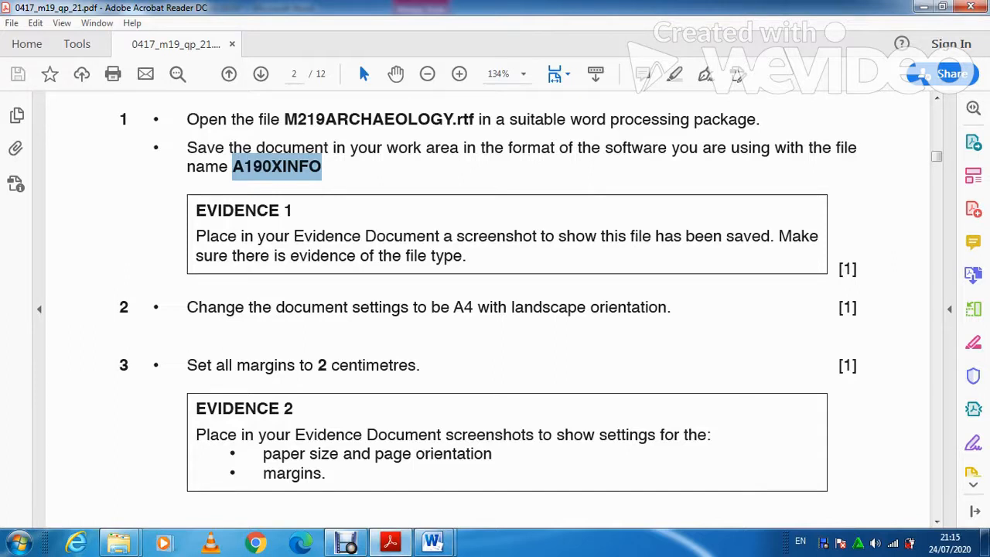
Return to the A190XINFO document and open the Orientation choices on the Page Layout tab.
mouse_move(432, 542)
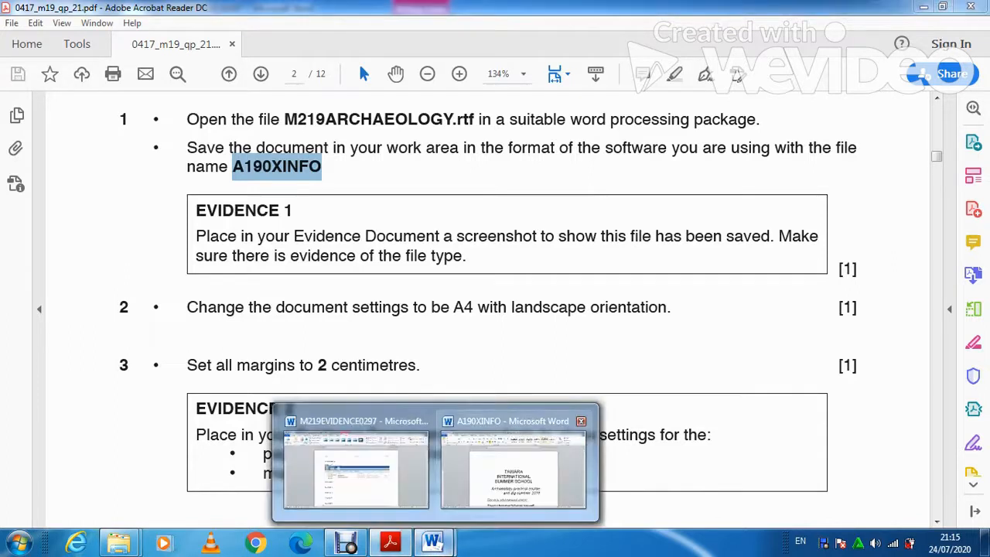
click(510, 464)
scroll(809, 50, down, 2)
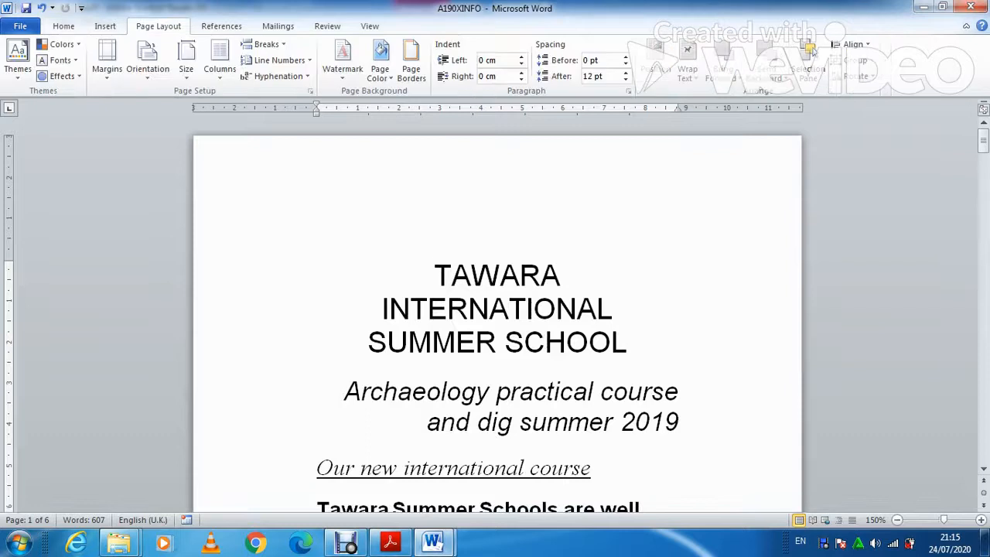
click(148, 61)
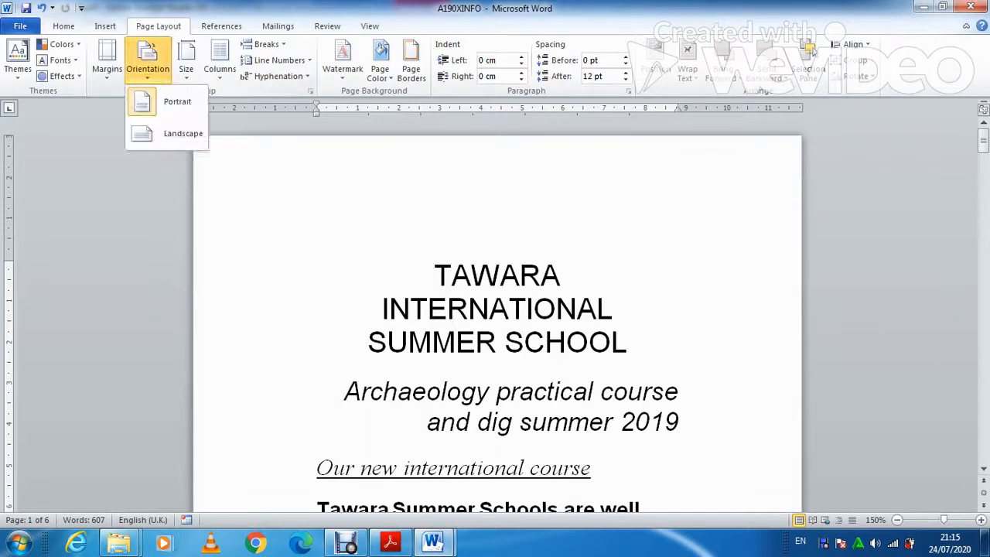
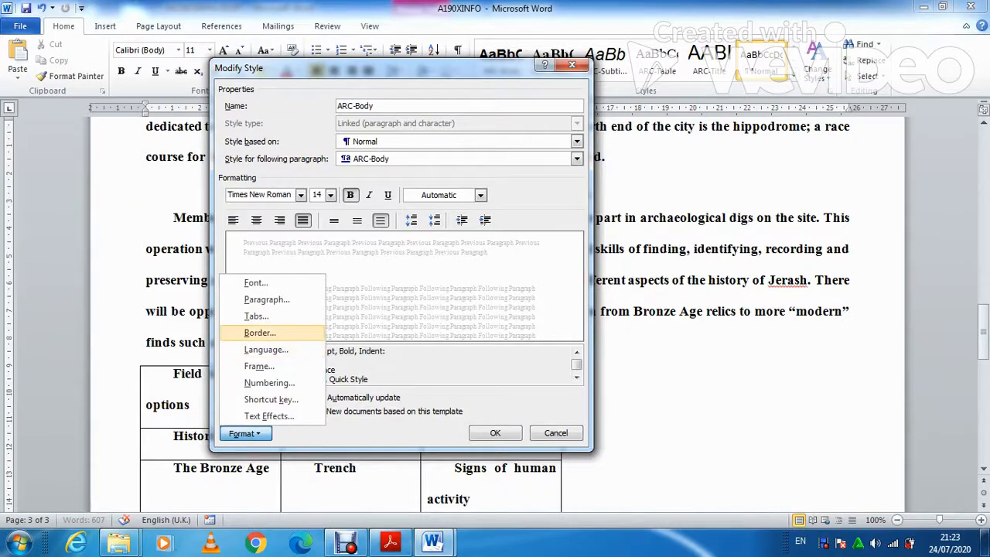
Make ARC-Body justified with a 1 cm first-line indent and double spacing, and save the style.
click(266, 299)
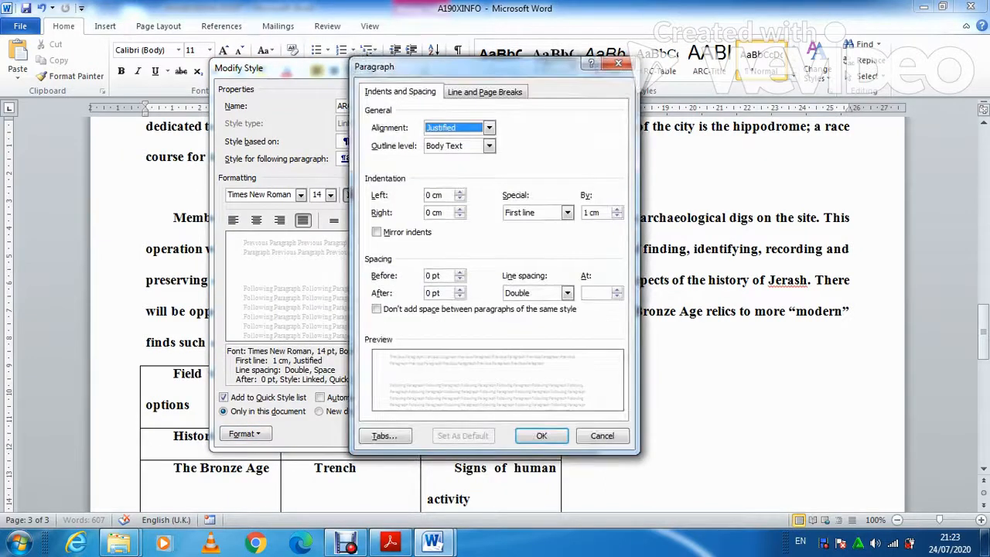
click(541, 436)
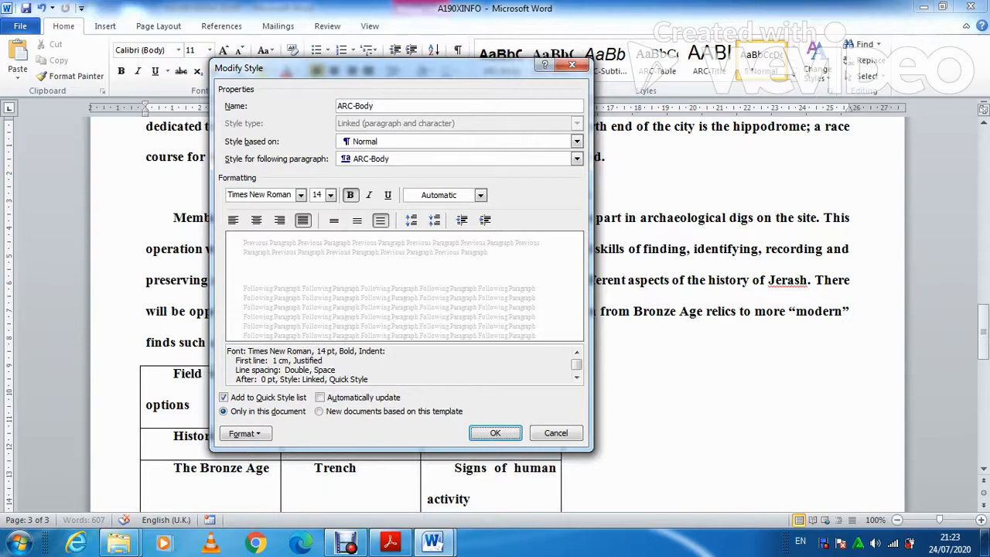
click(495, 433)
Paste the ARC-Body style screenshot into the evidence document and crop it to the Modify Style dialog.
mouse_move(432, 541)
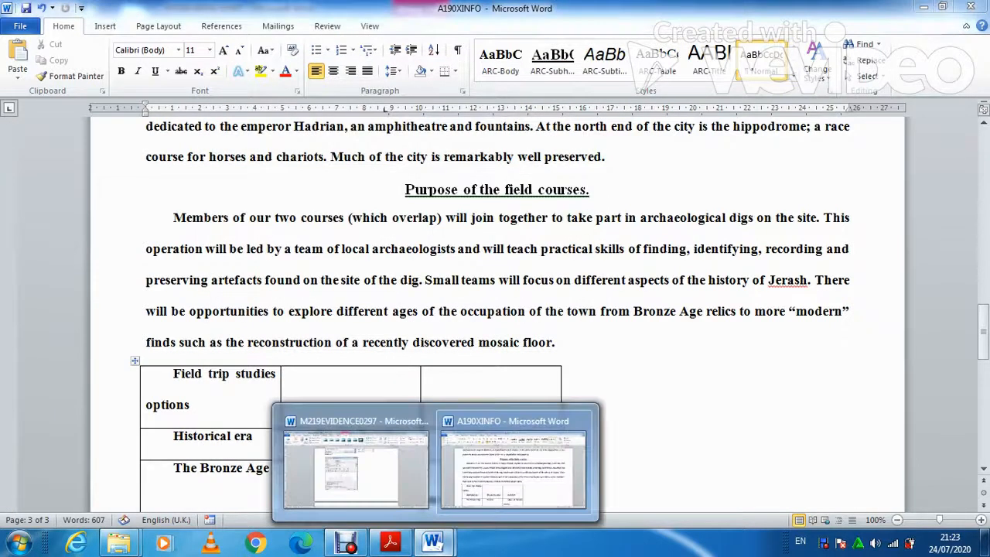
click(354, 468)
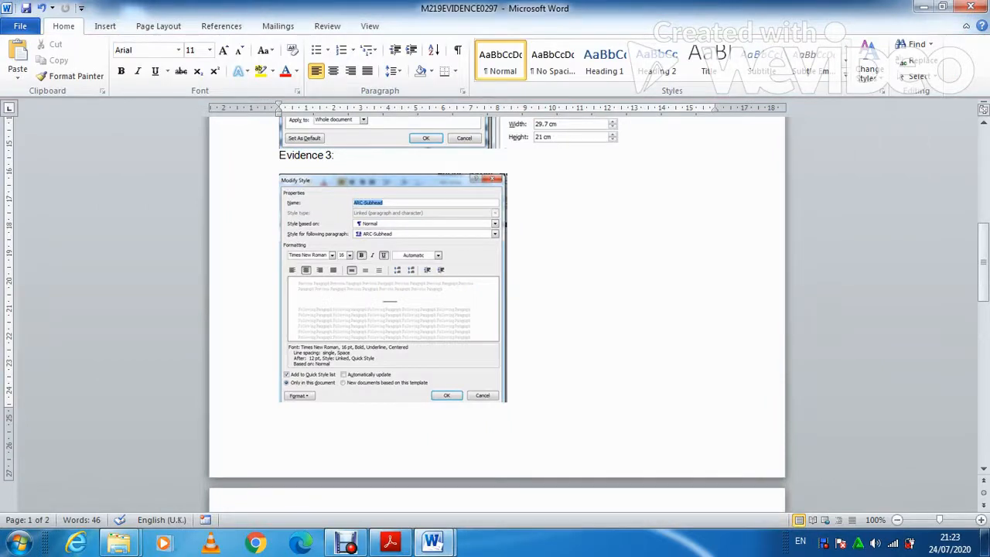
key(ctrl+v)
click(496, 367)
click(419, 26)
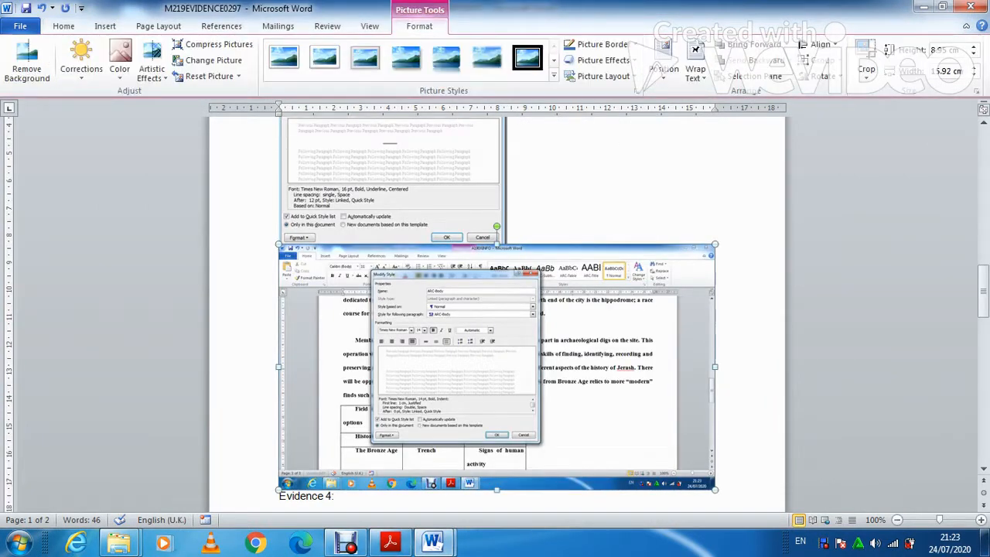
click(866, 51)
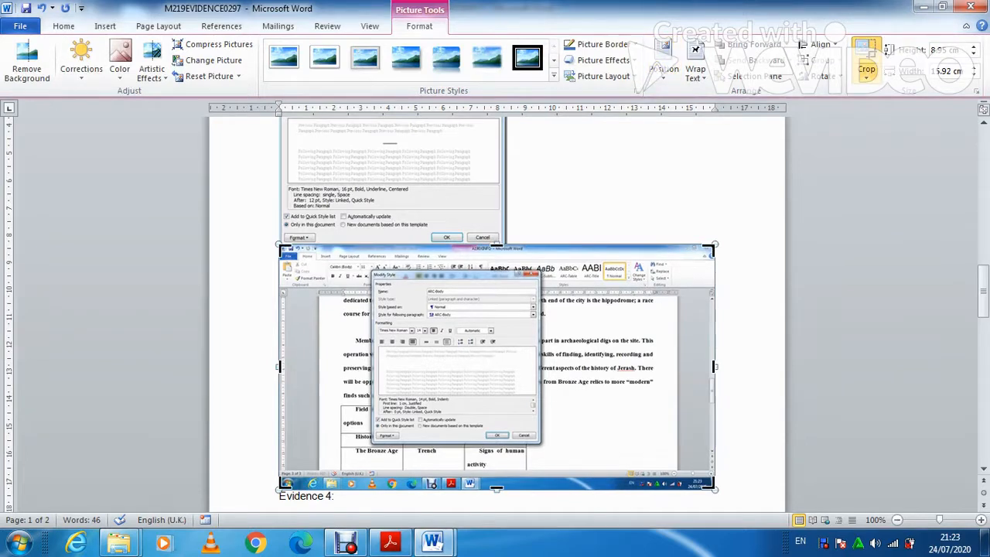
drag(710, 486, 542, 452)
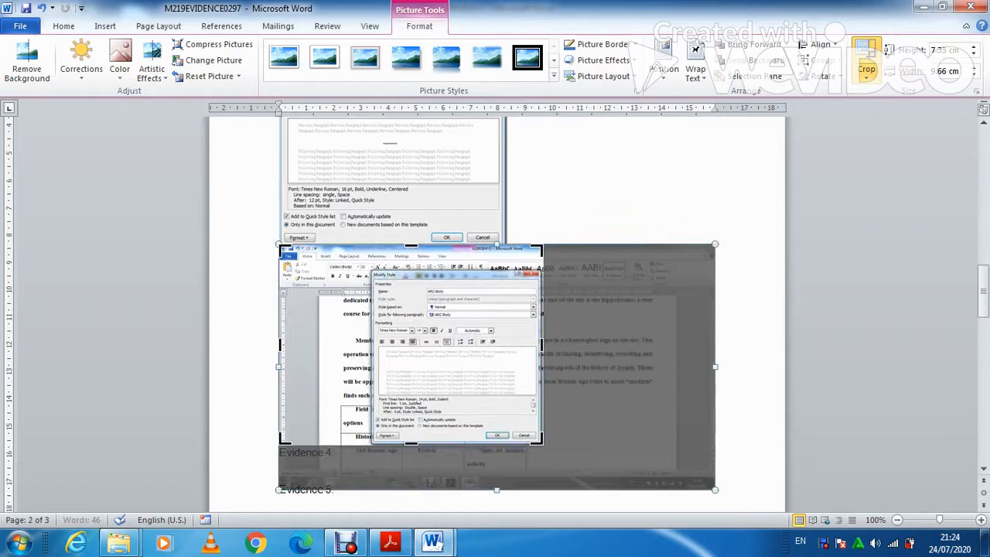
drag(280, 248, 373, 270)
scroll(373, 270, up, 4)
scroll(498, 272, up, 6)
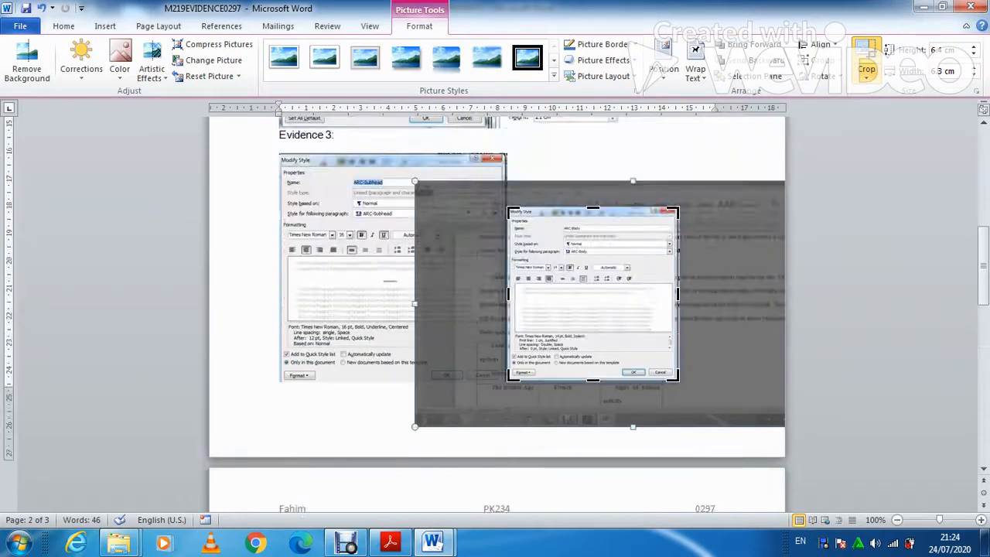
click(727, 333)
Resize the Modify Style screenshots, enlarging the ARC-Body picture and narrowing the ARC-Subhead picture.
click(593, 294)
drag(679, 209, 732, 153)
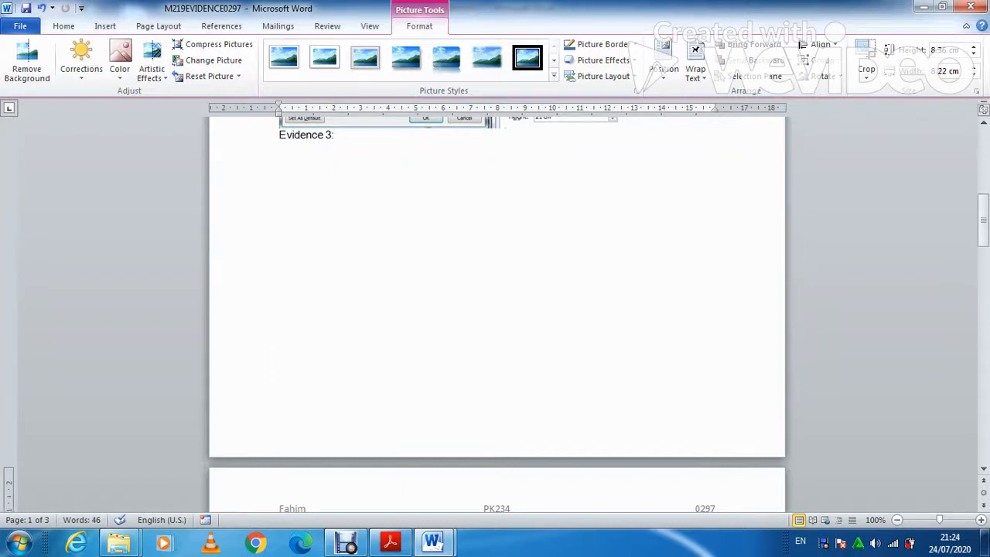
scroll(497, 309, down, 10)
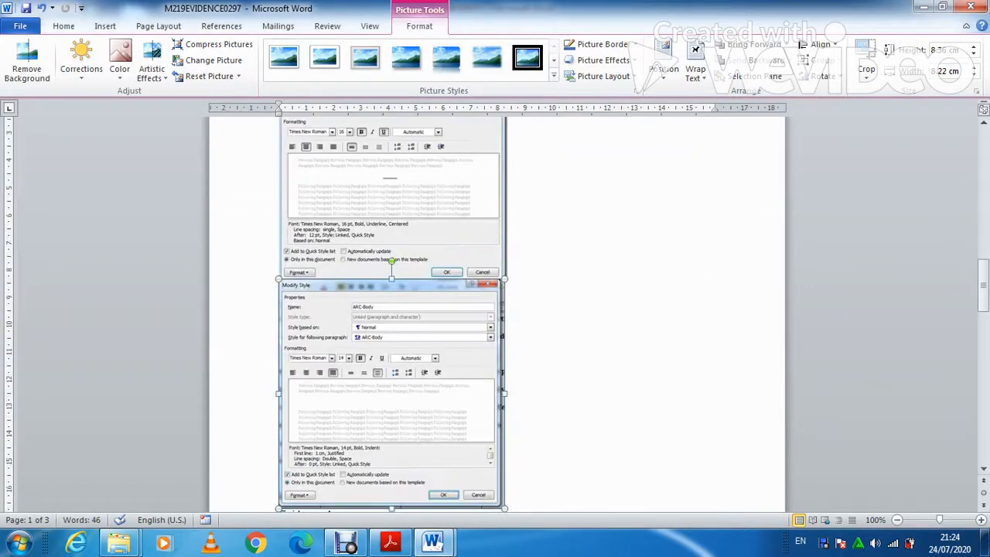
drag(504, 508, 479, 489)
scroll(497, 310, up, 9)
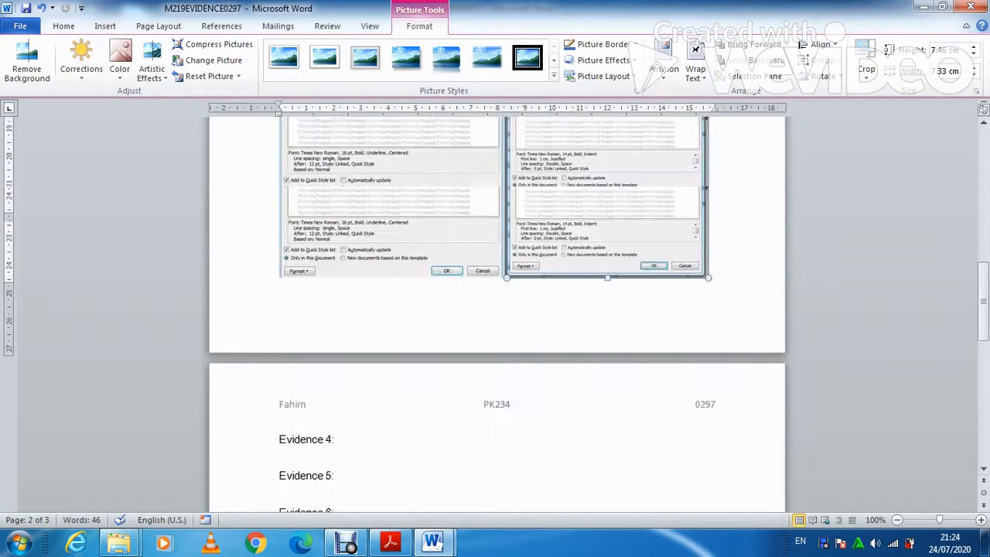
scroll(496, 310, up, 3)
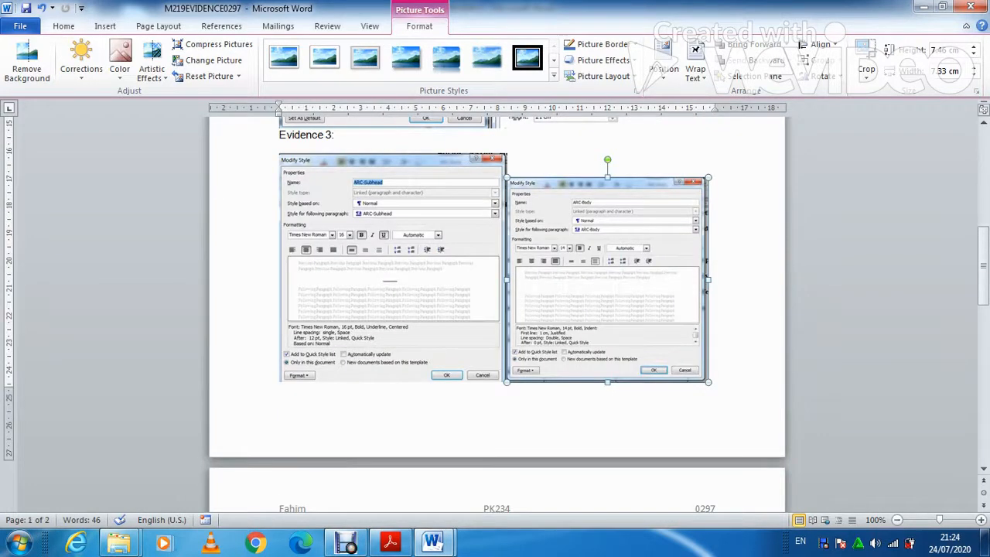
click(417, 294)
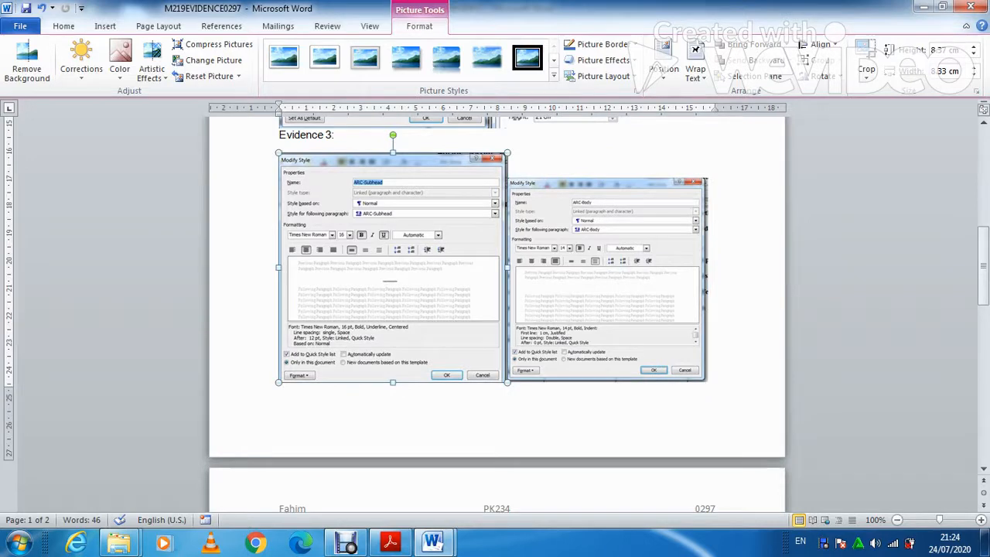
drag(507, 267, 478, 268)
click(578, 280)
drag(679, 290, 695, 290)
drag(695, 177, 721, 153)
scroll(496, 313, up, 3)
scroll(496, 314, down, 10)
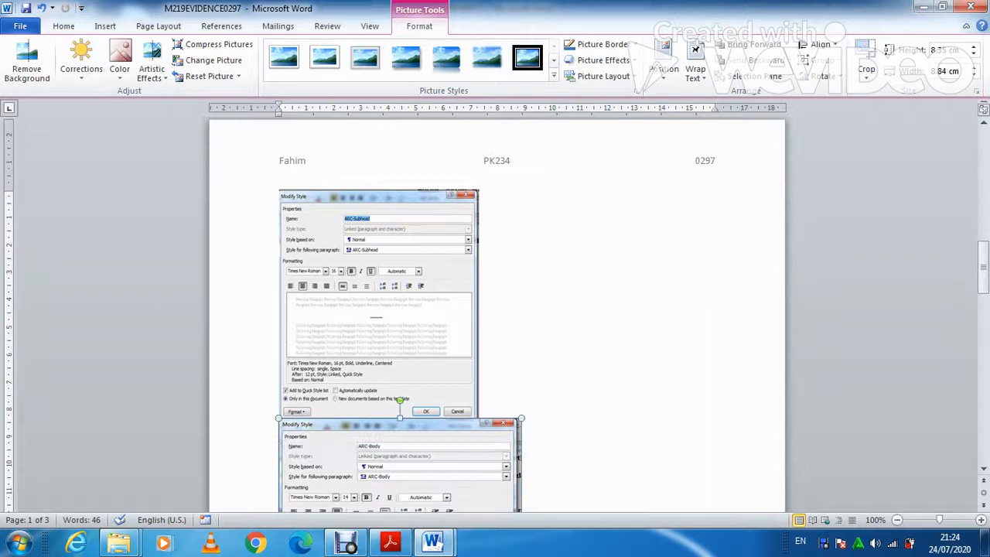
scroll(497, 313, down, 1)
click(379, 269)
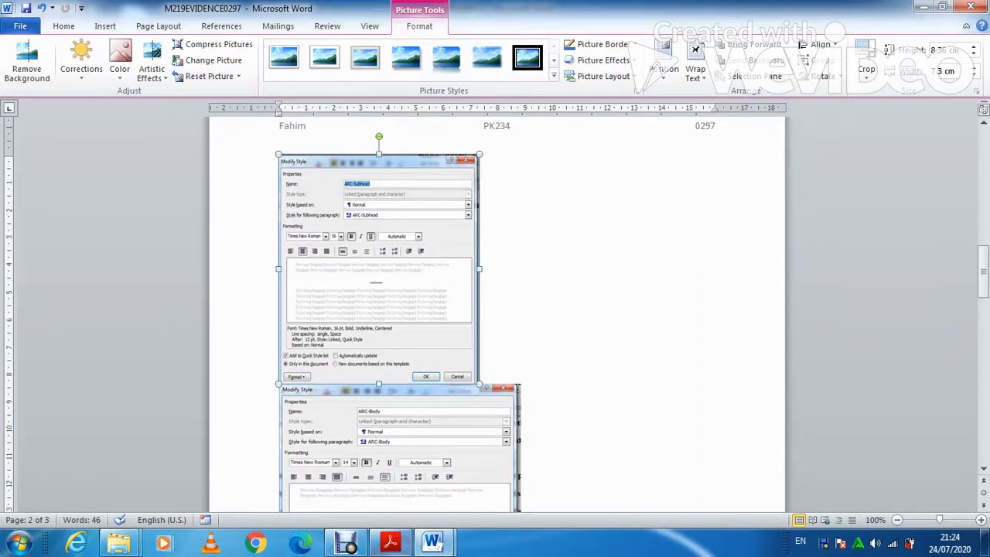
Bring the exam PDF back to the front and scroll down through the tasks.
click(390, 542)
scroll(494, 309, down, 3)
scroll(494, 309, down, 8)
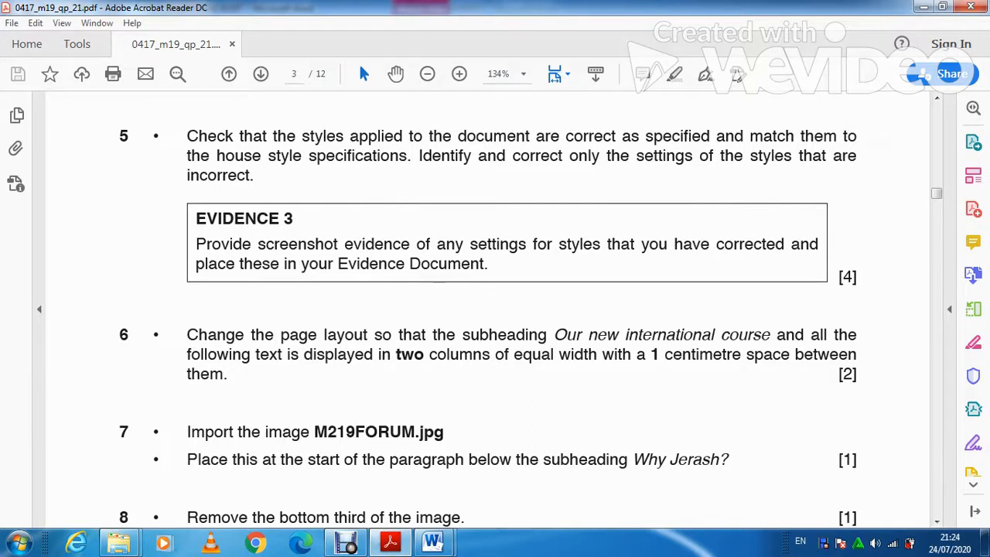
Switch from the exam PDF back to the A190XINFO flyer in Word.
click(431, 543)
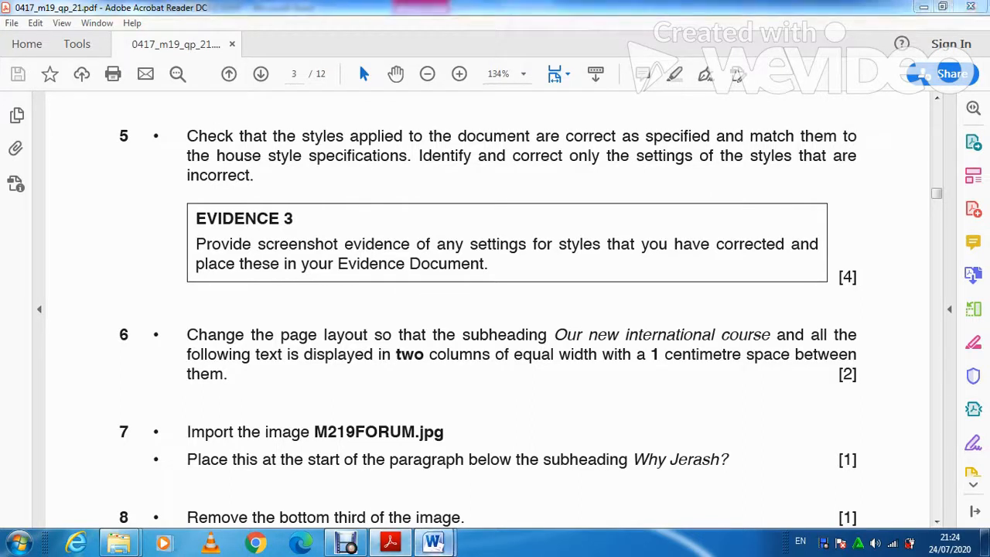
click(513, 464)
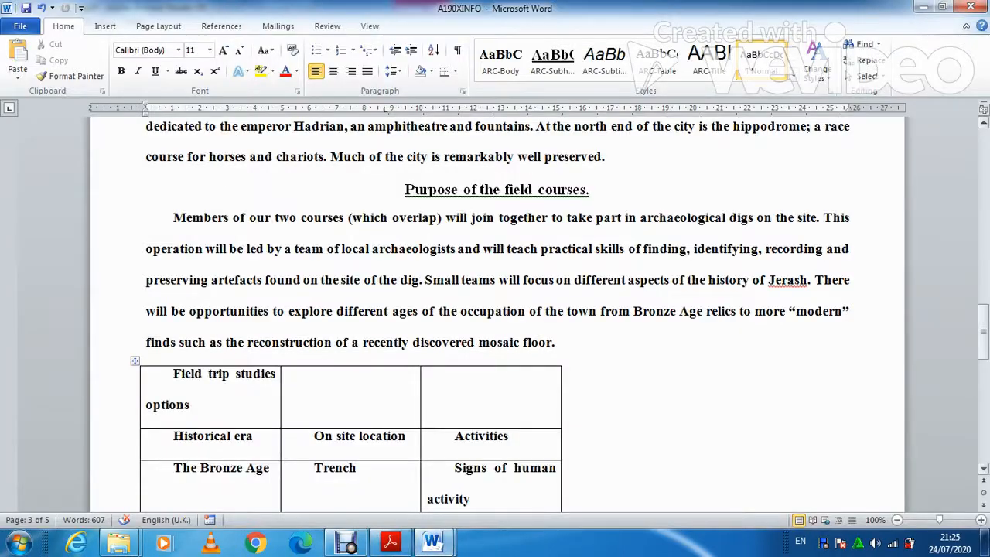
Set the text from 'Our new international course' to the end in two columns spaced 1 cm apart.
drag(983, 337, 982, 156)
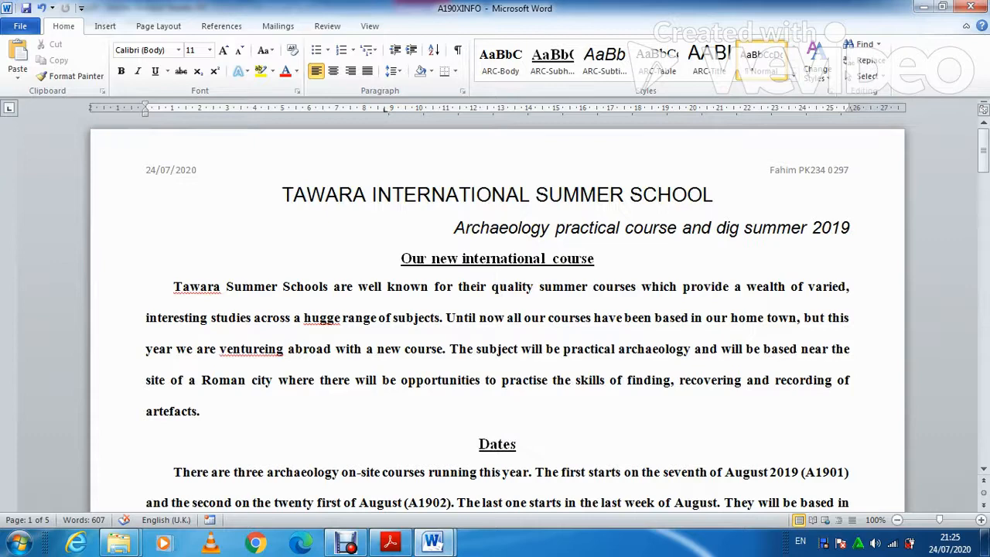
drag(401, 258, 618, 511)
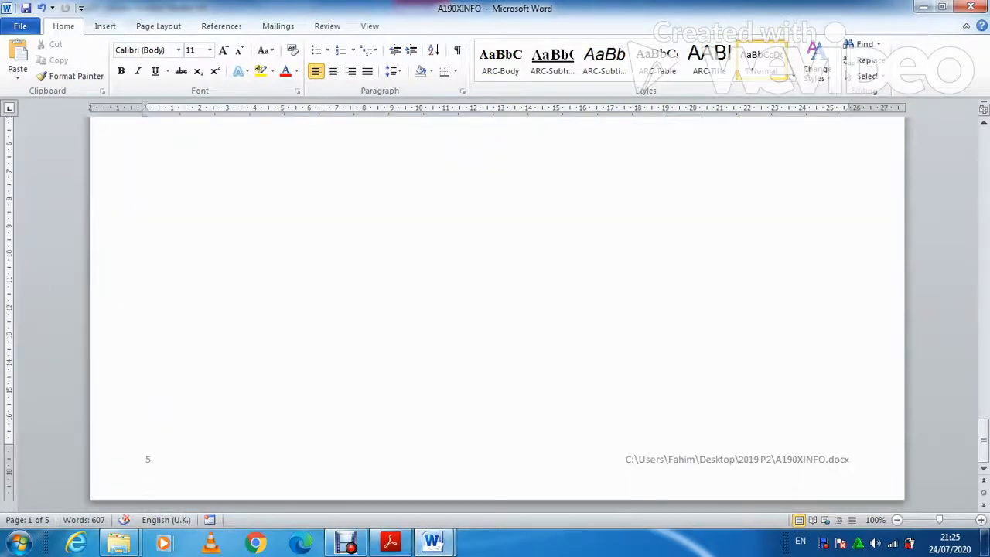
click(159, 25)
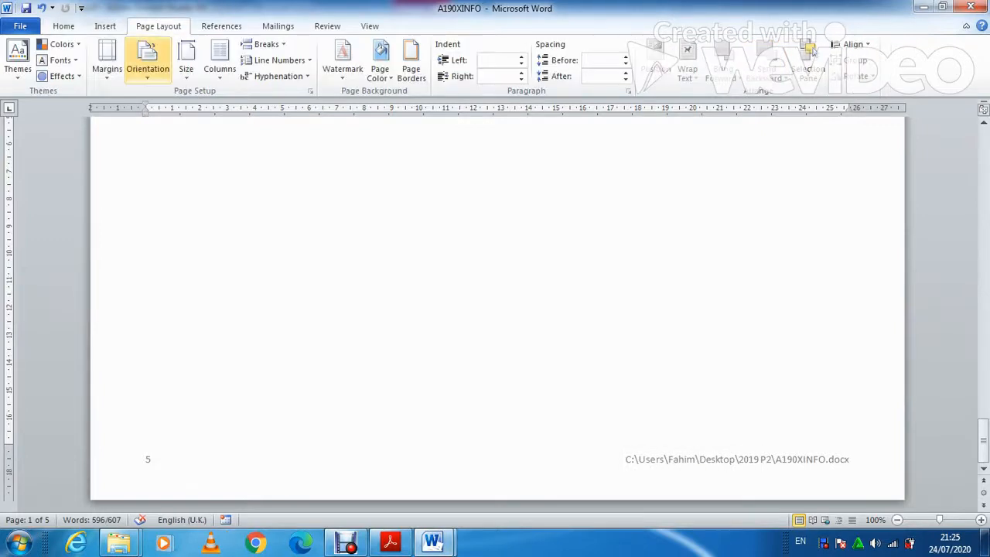
click(220, 68)
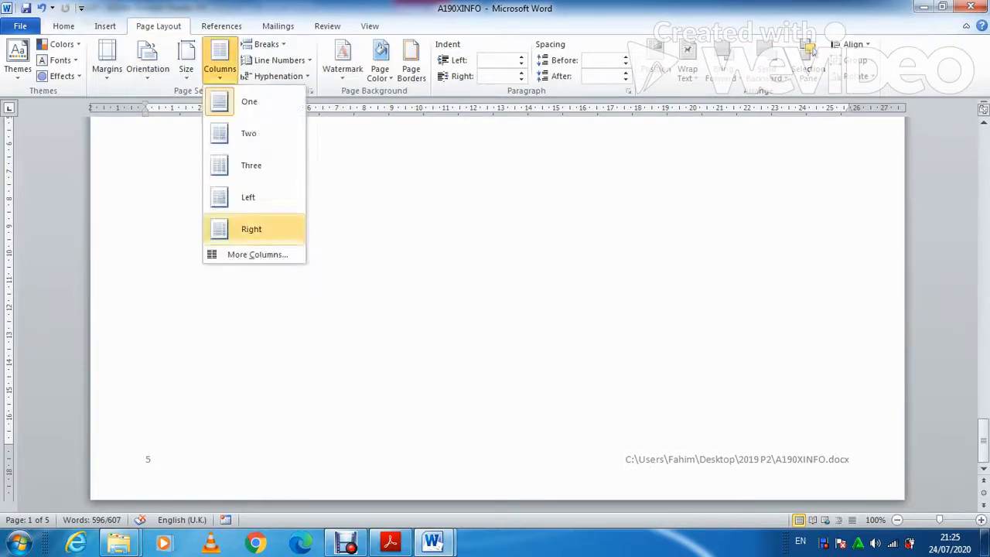
click(257, 253)
click(441, 184)
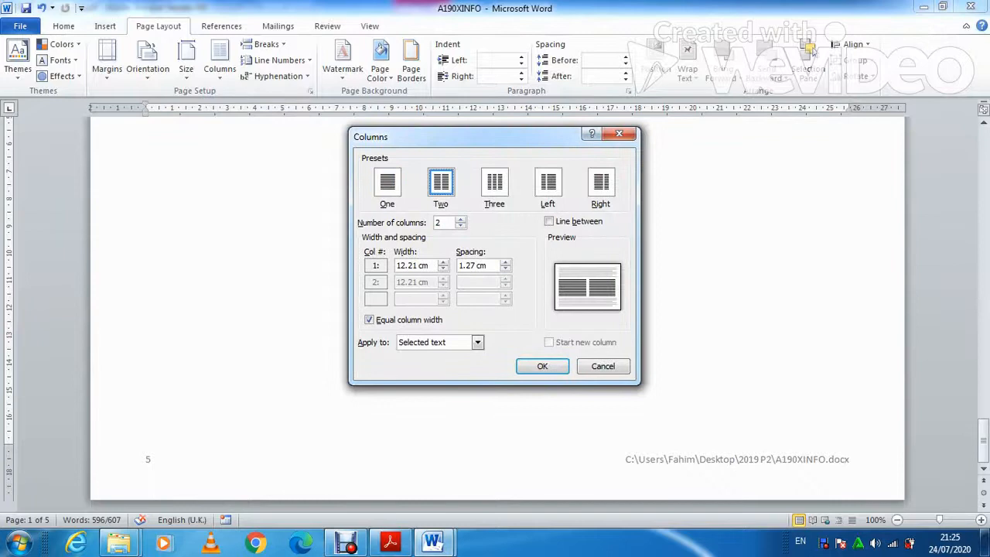
key(BackSpace)
key(BackSpace)
key(BackSpace)
key(BackSpace)
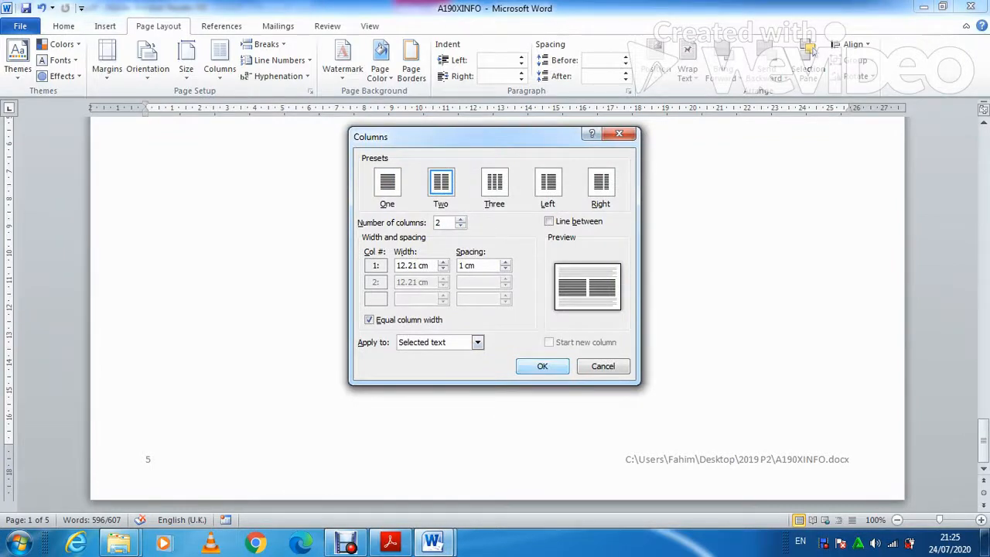
key(Return)
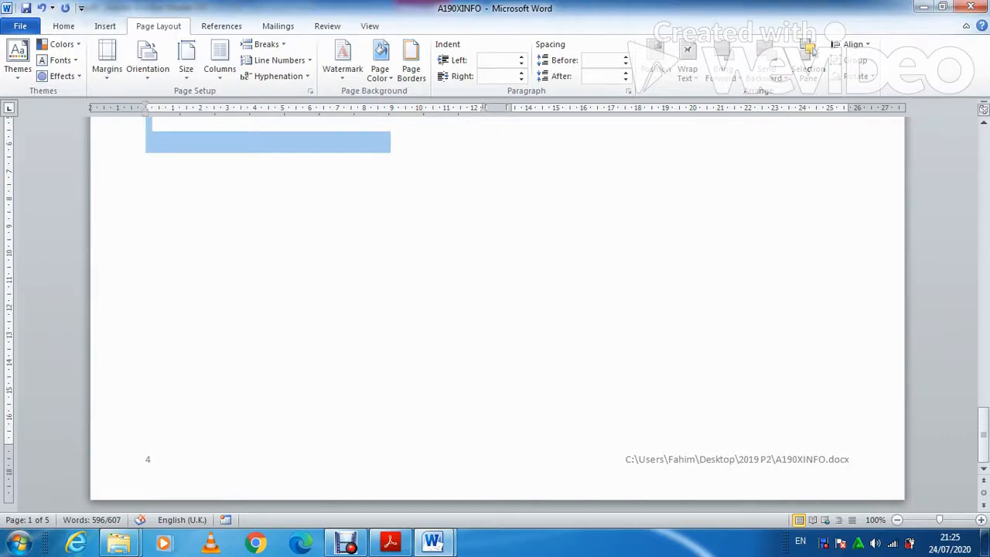
drag(983, 435, 983, 155)
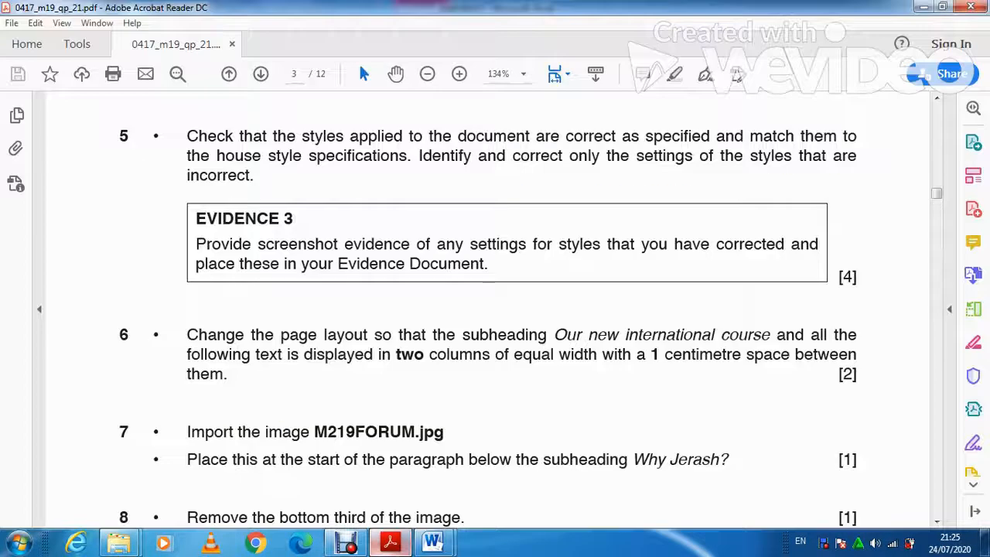
click(391, 543)
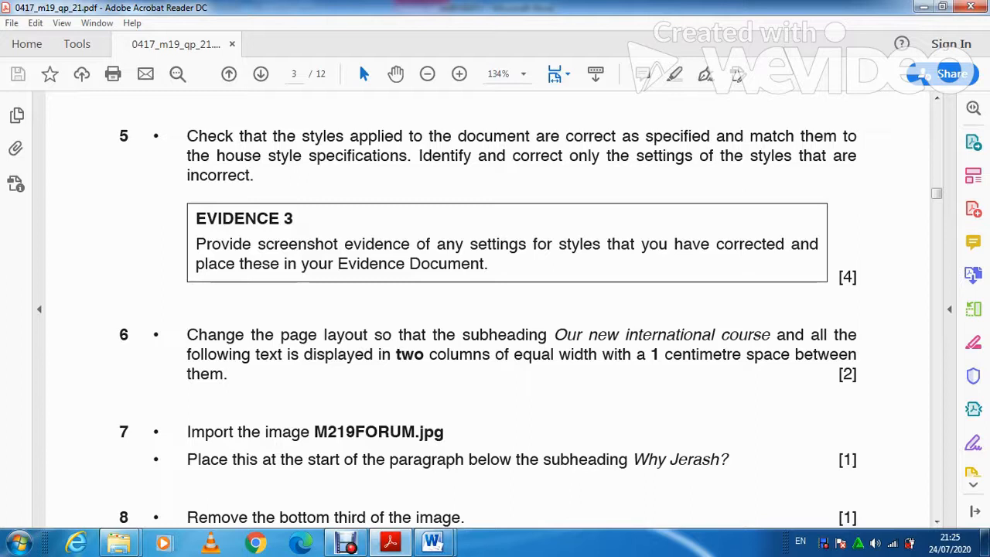
scroll(495, 310, down, 2)
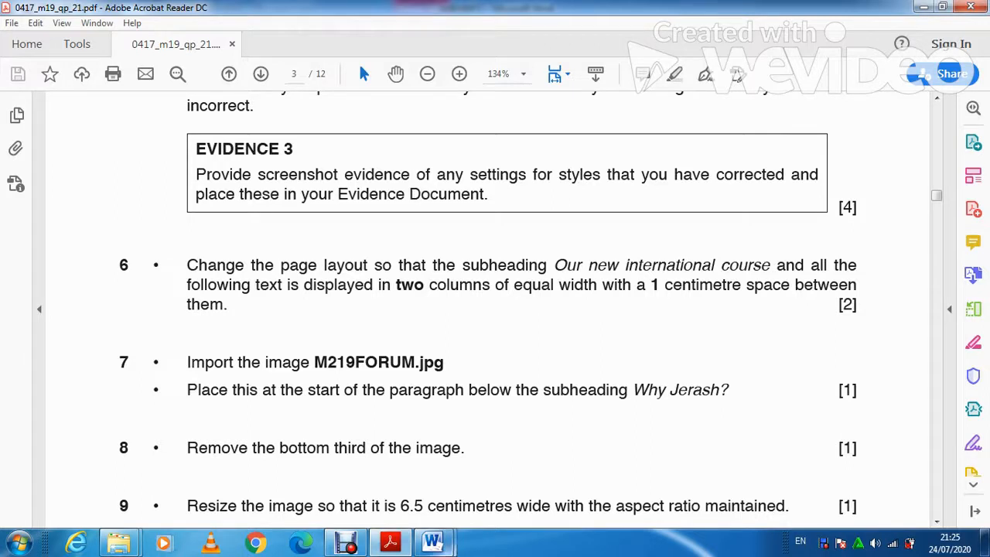
Place the insertion point before 'The city flourished' on page 2 of the flyer.
mouse_move(433, 543)
click(513, 468)
click(425, 342)
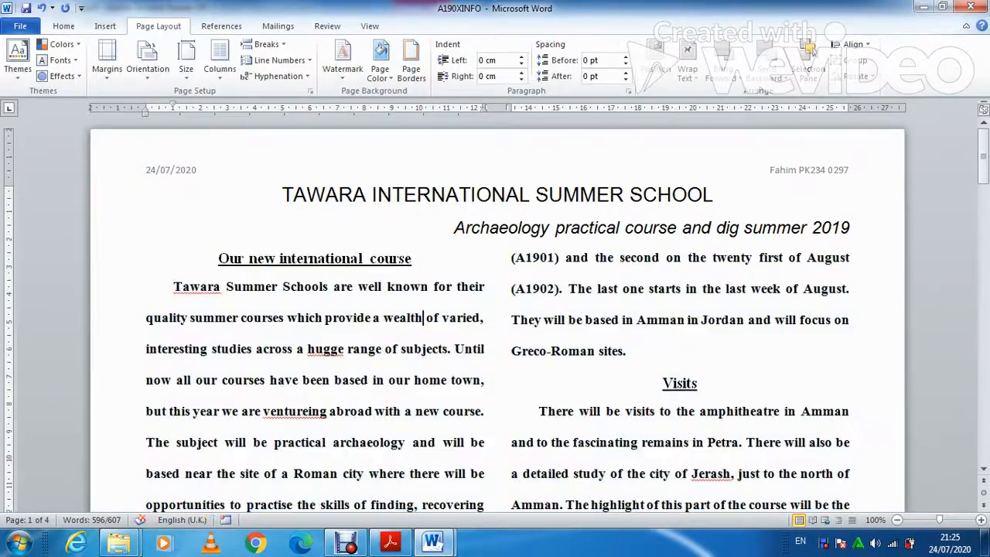
scroll(426, 343, down, 3)
scroll(495, 310, down, 5)
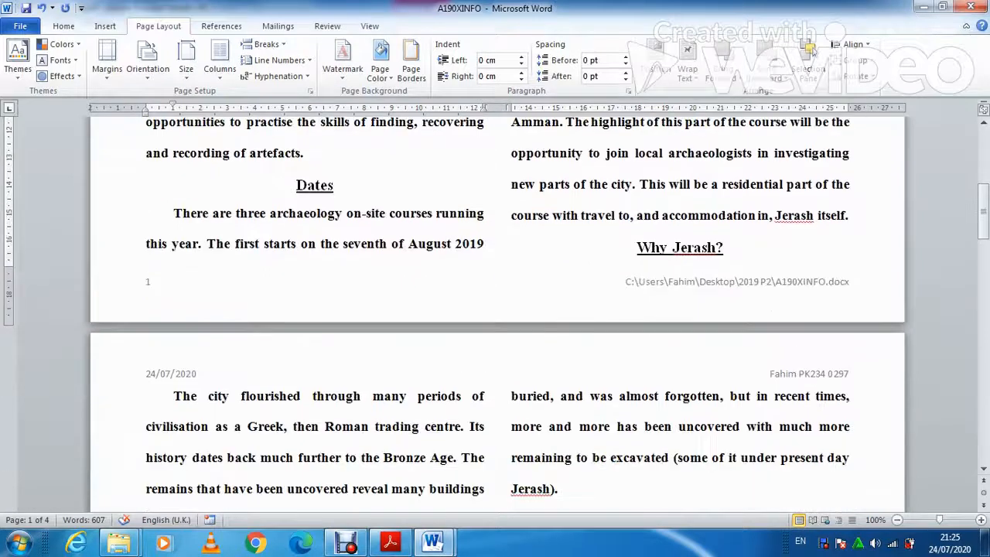
click(174, 396)
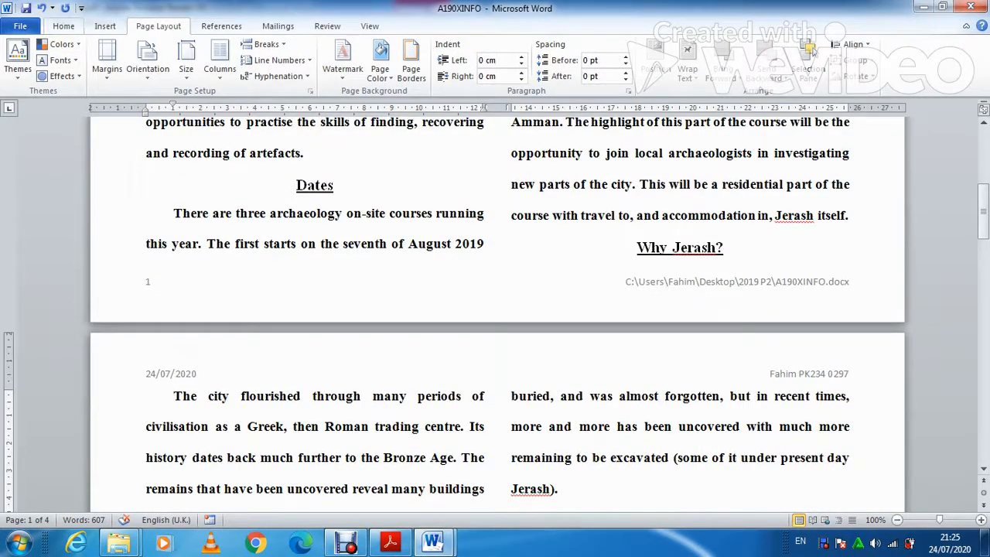
Insert the M219FORUM picture from the 03_0417_21_Confidential Source Files 2019 folder.
click(105, 26)
click(152, 62)
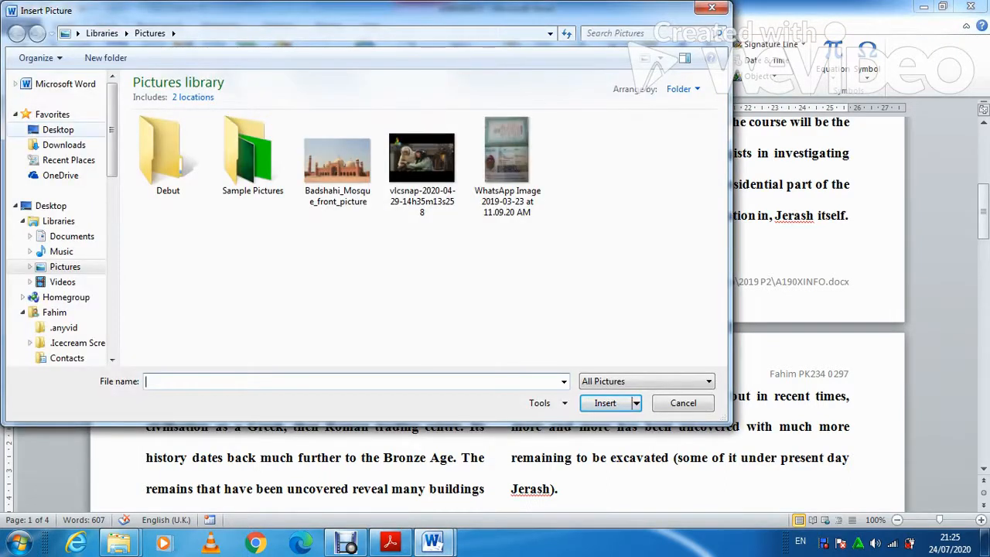
scroll(62, 220, down, 6)
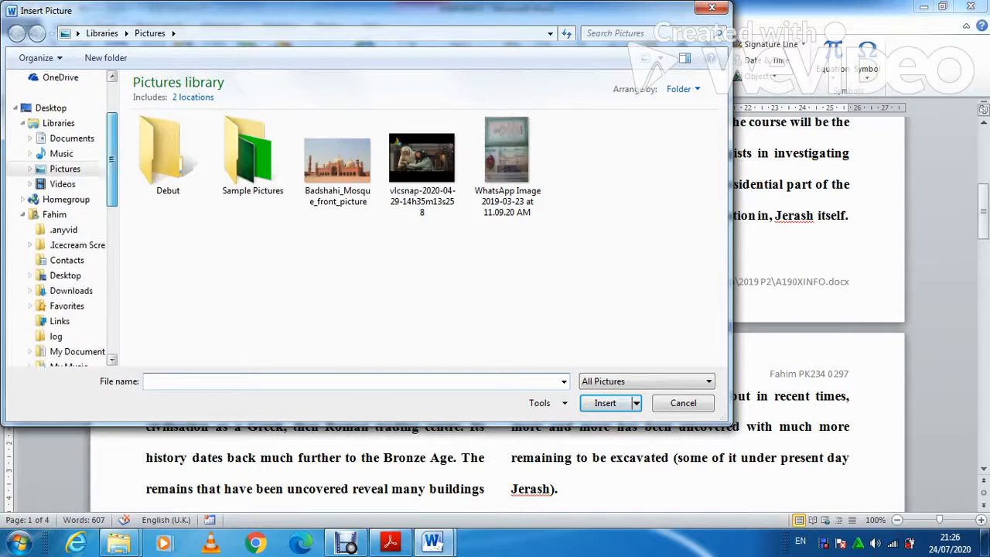
scroll(69, 218, down, 2)
click(76, 275)
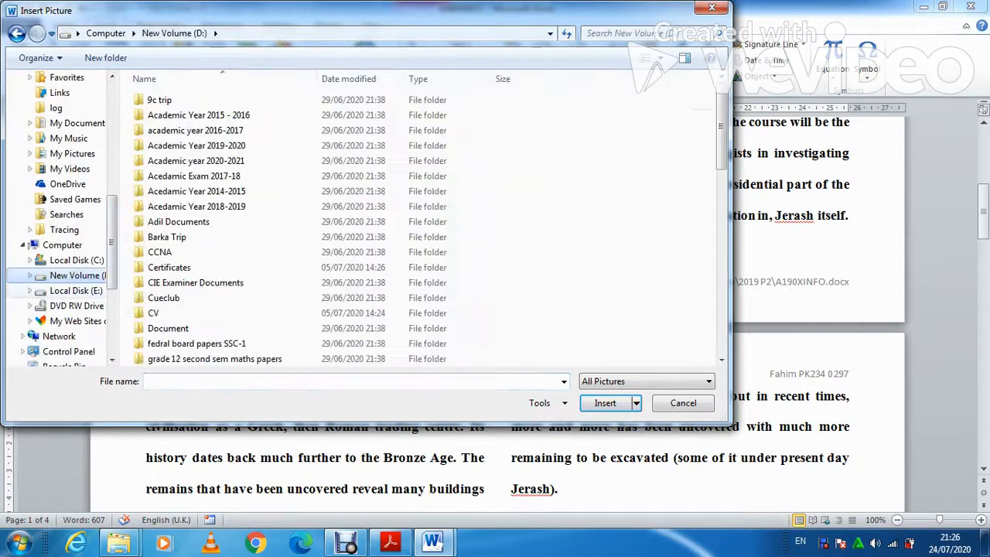
click(196, 344)
scroll(196, 344, down, 2)
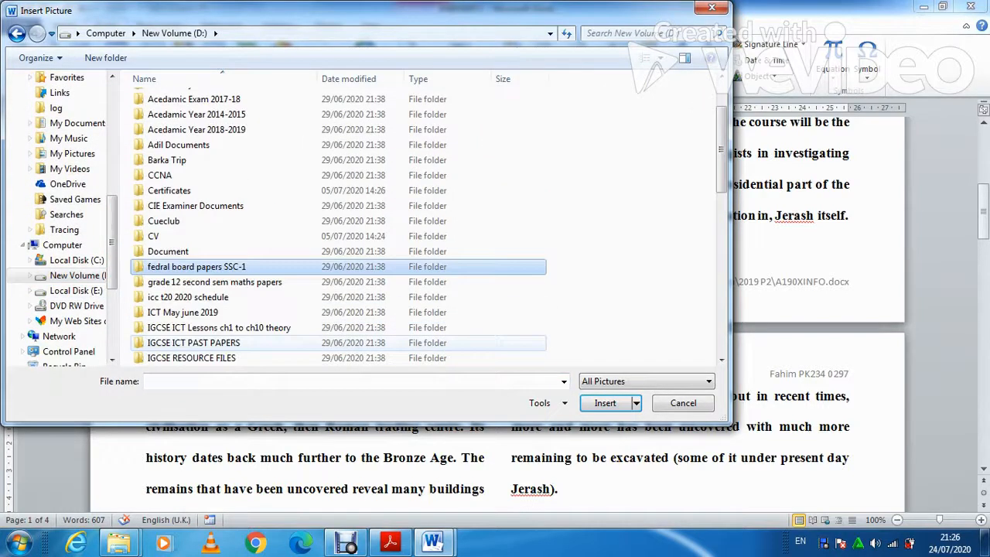
double_click(193, 342)
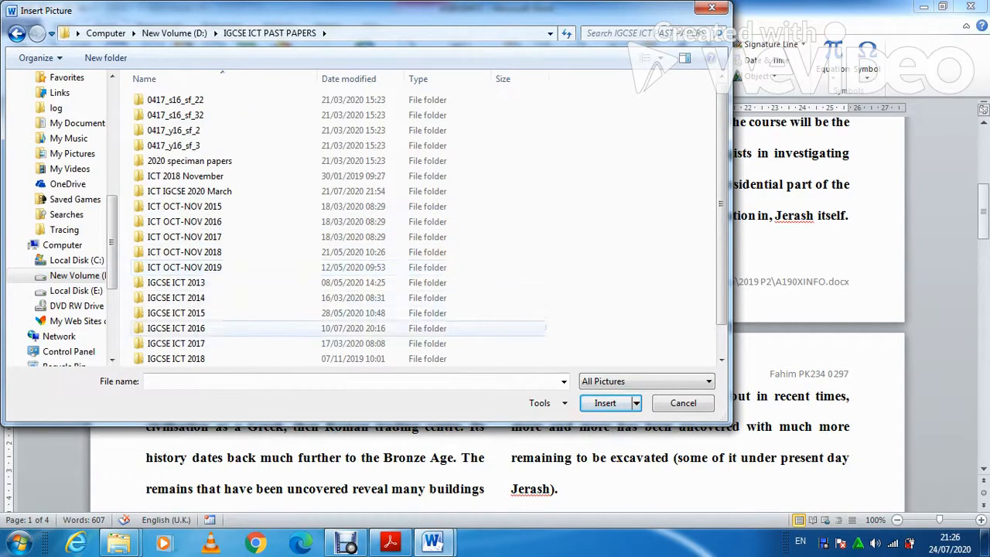
scroll(194, 357, down, 1)
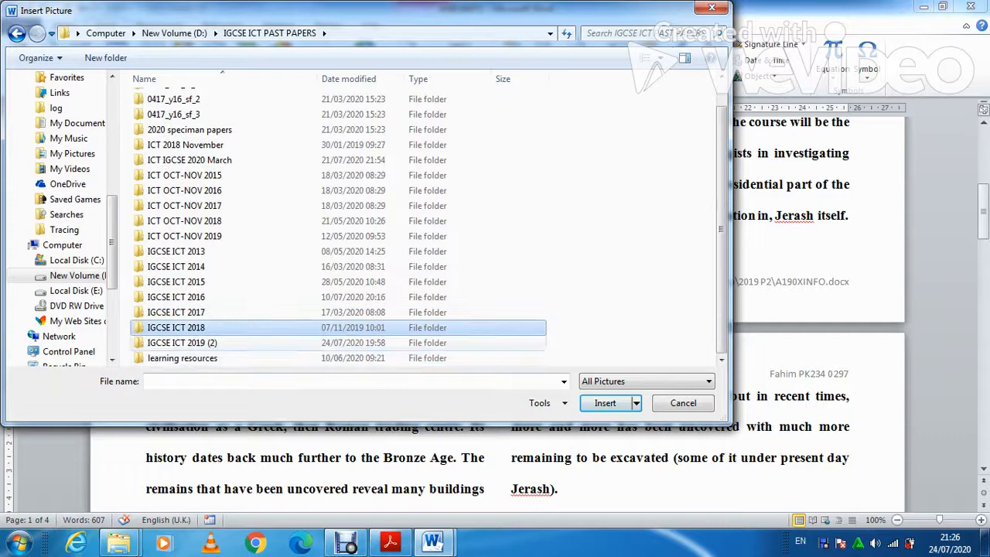
double_click(177, 342)
double_click(177, 116)
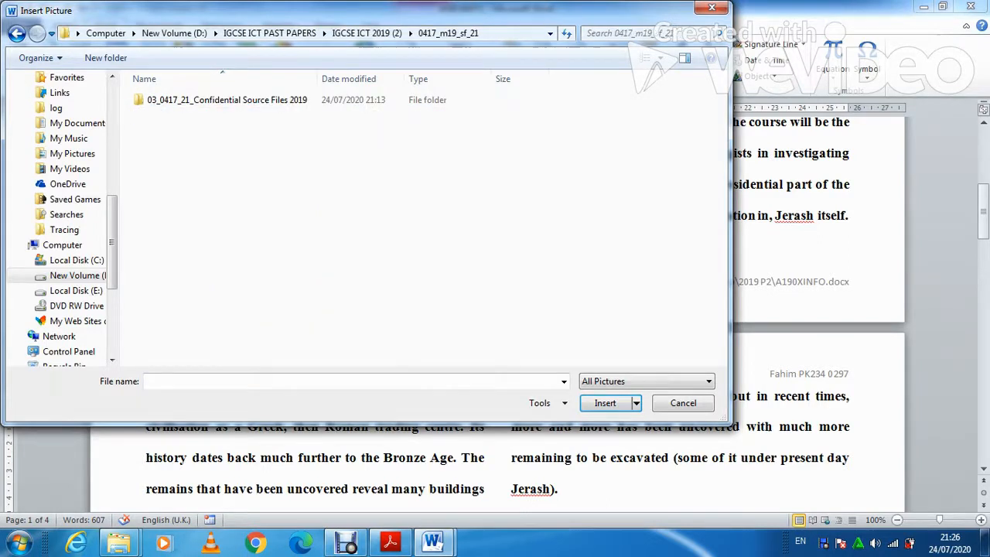
double_click(193, 100)
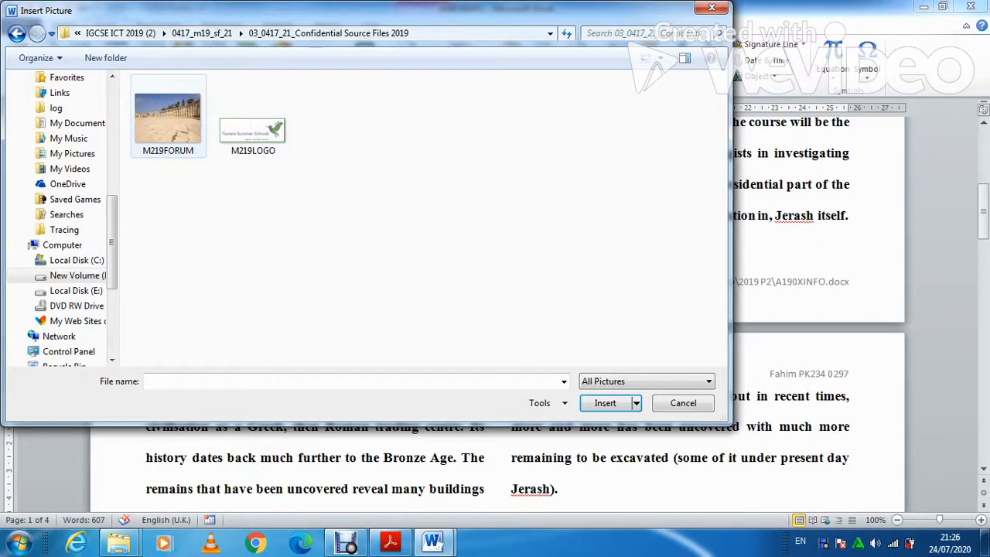
click(168, 118)
click(605, 403)
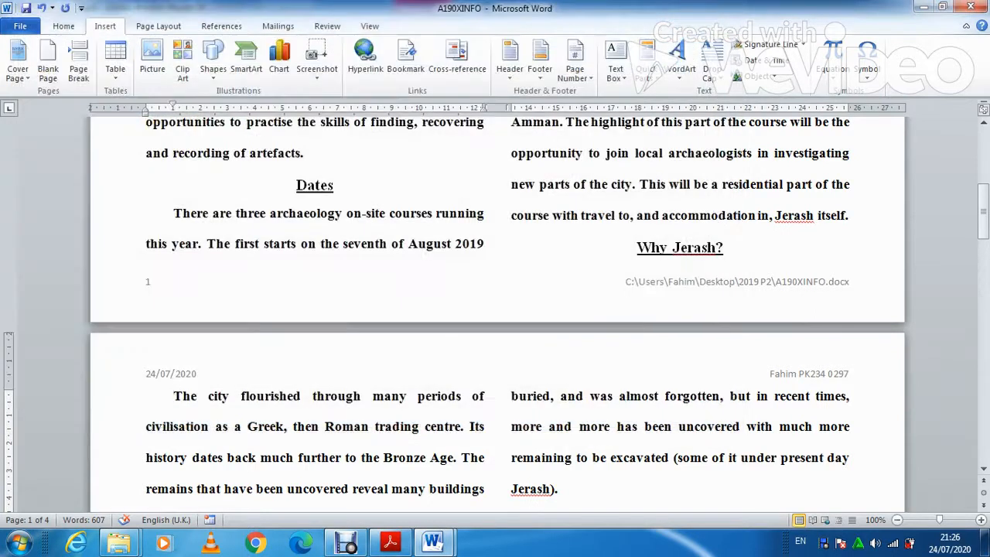
Check the question paper, then return to the flyer in Word.
click(389, 541)
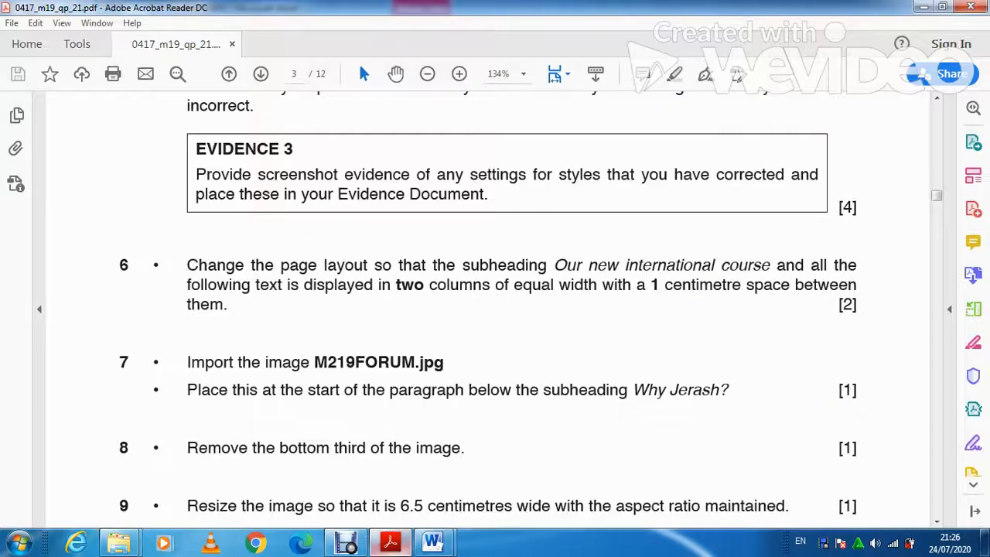
scroll(530, 306, down, 1)
scroll(530, 306, down, 1)
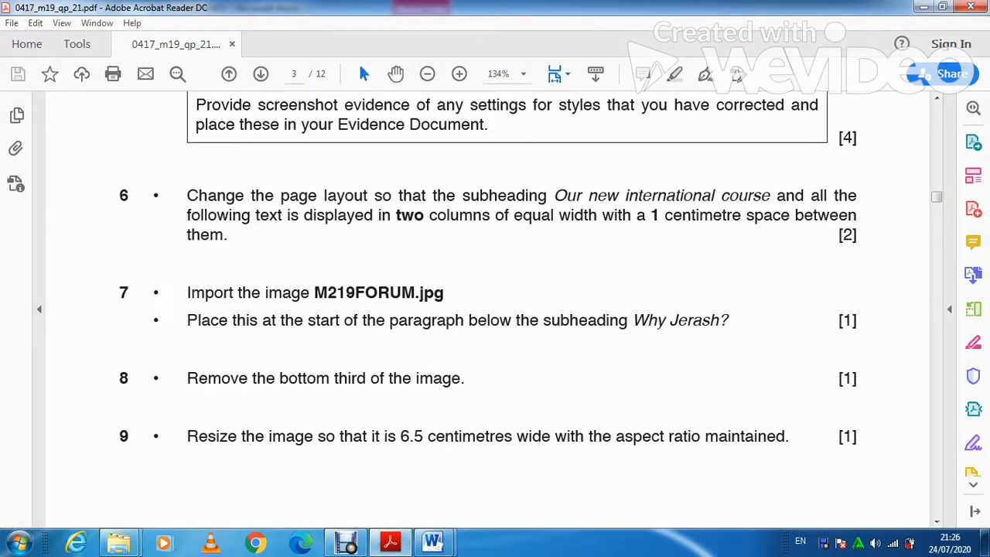
click(431, 541)
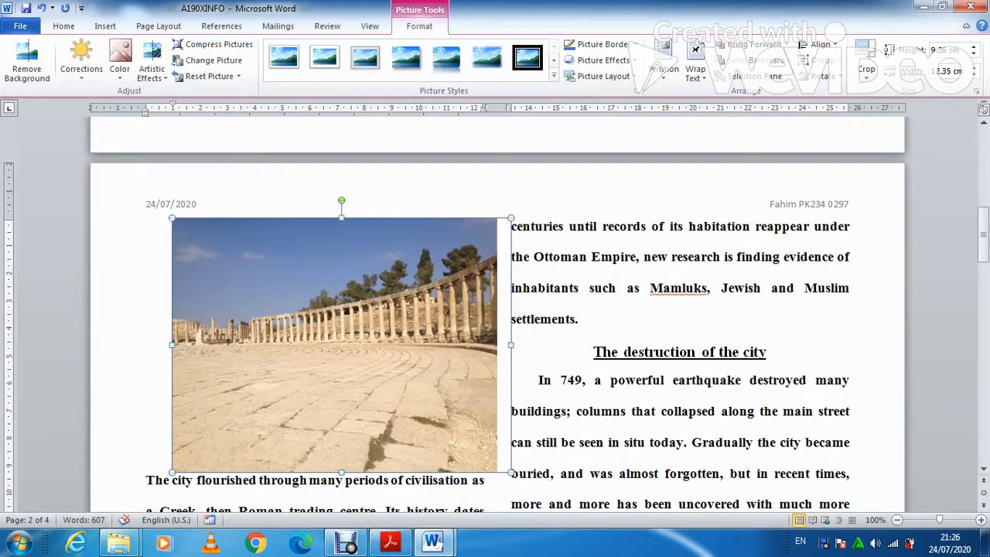
Crop the grey foreground strip off the forum photo, leaving it about 6.41 cm tall.
click(866, 62)
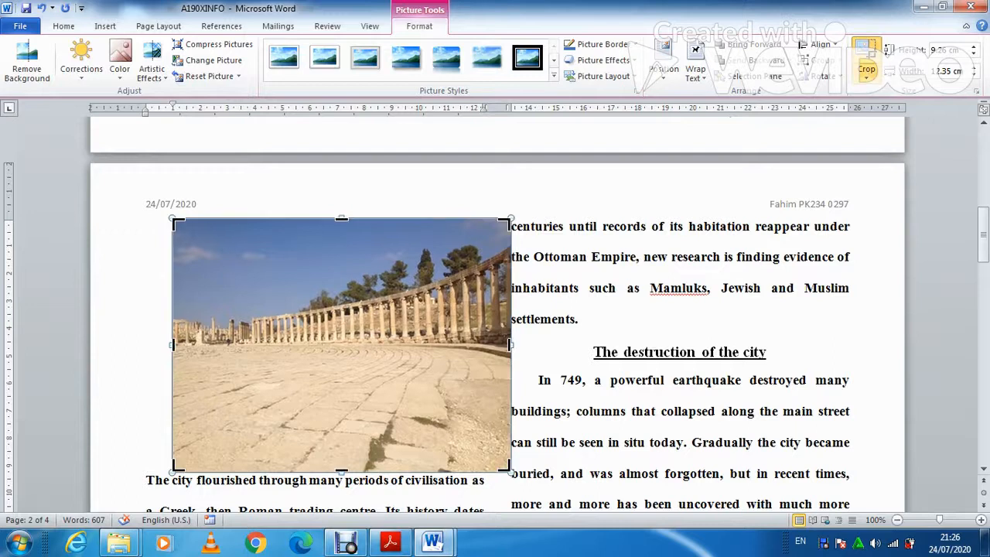
drag(341, 469, 341, 374)
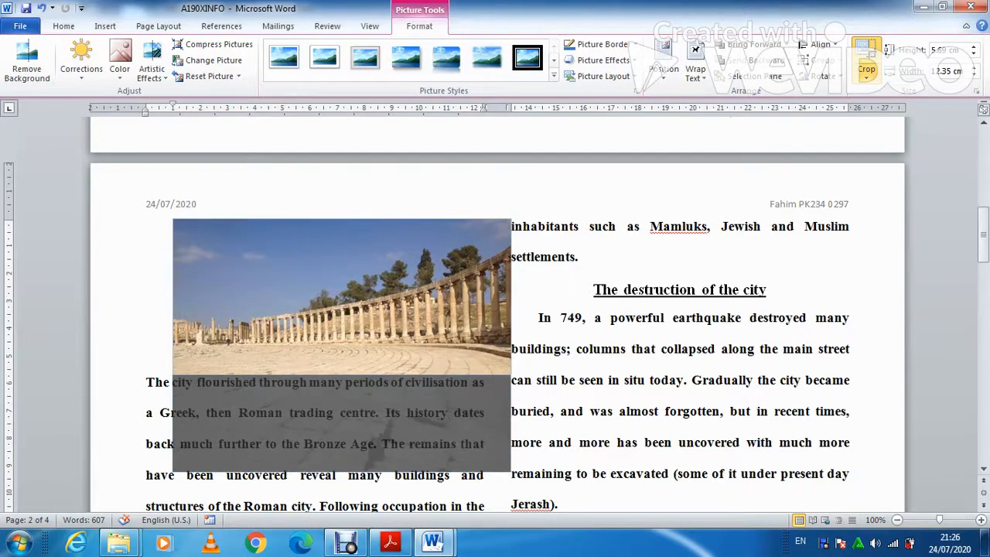
drag(341, 372, 341, 384)
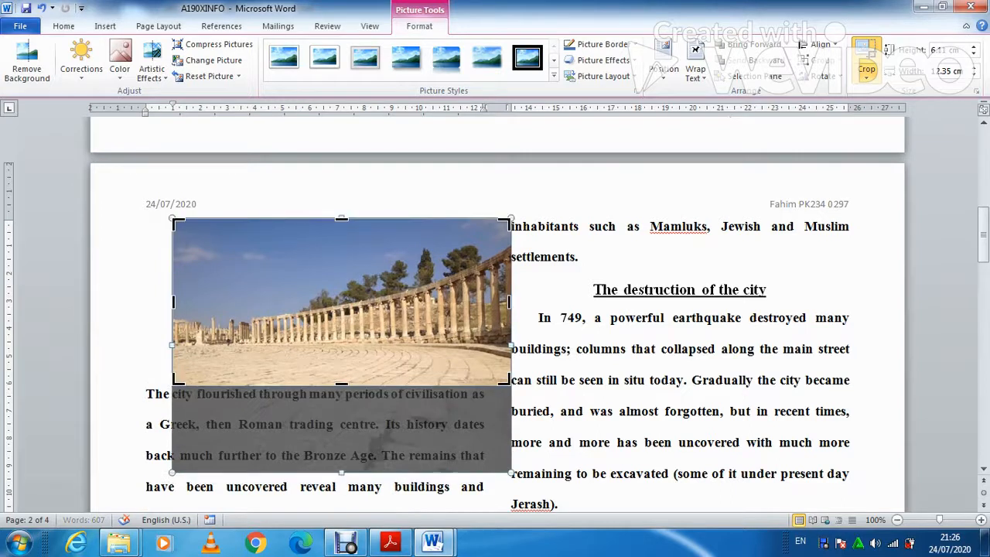
click(559, 318)
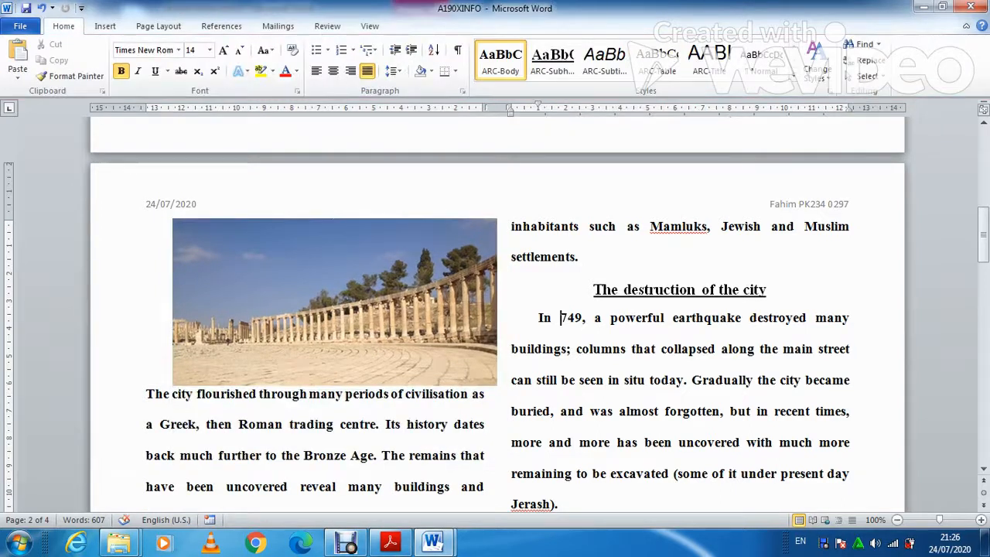
click(390, 542)
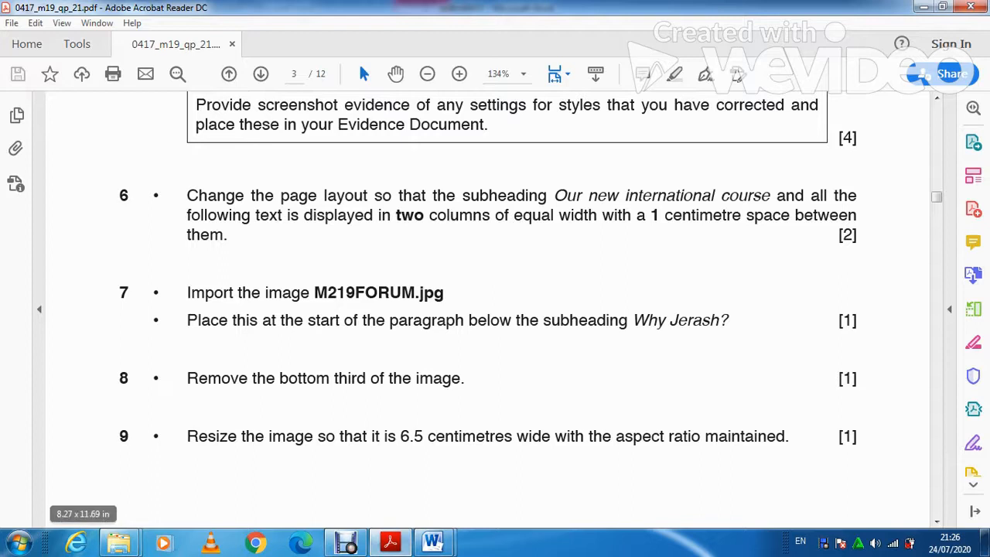
Resize the forum photo to 6.5 cm wide with proportions kept, making it 3.22 cm tall.
click(391, 542)
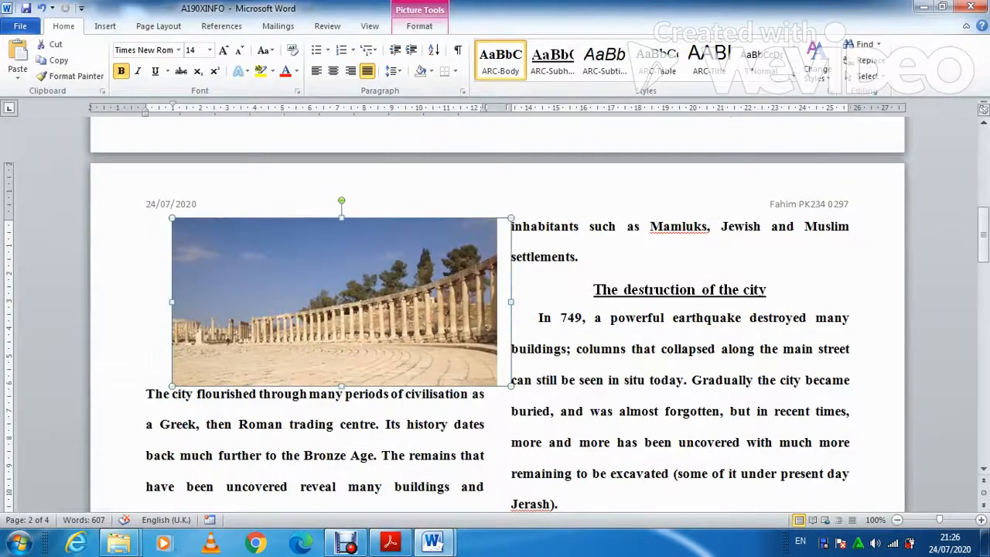
click(419, 26)
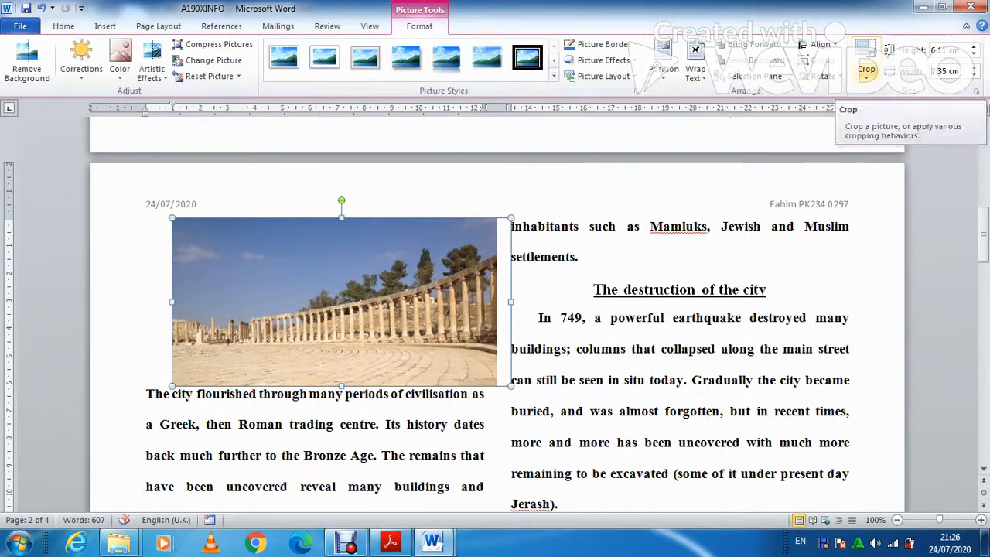
text(6.5)
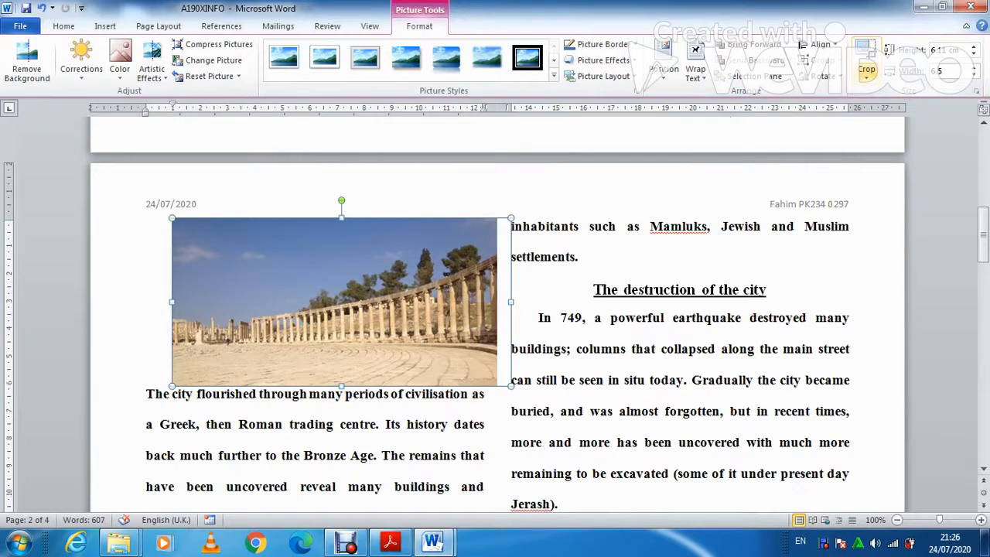
key(Return)
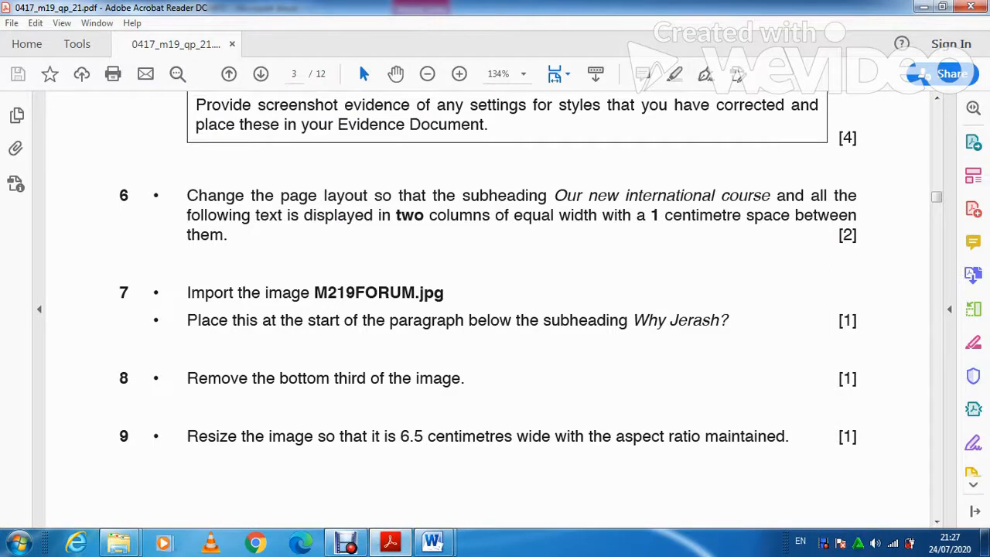
scroll(487, 310, down, 10)
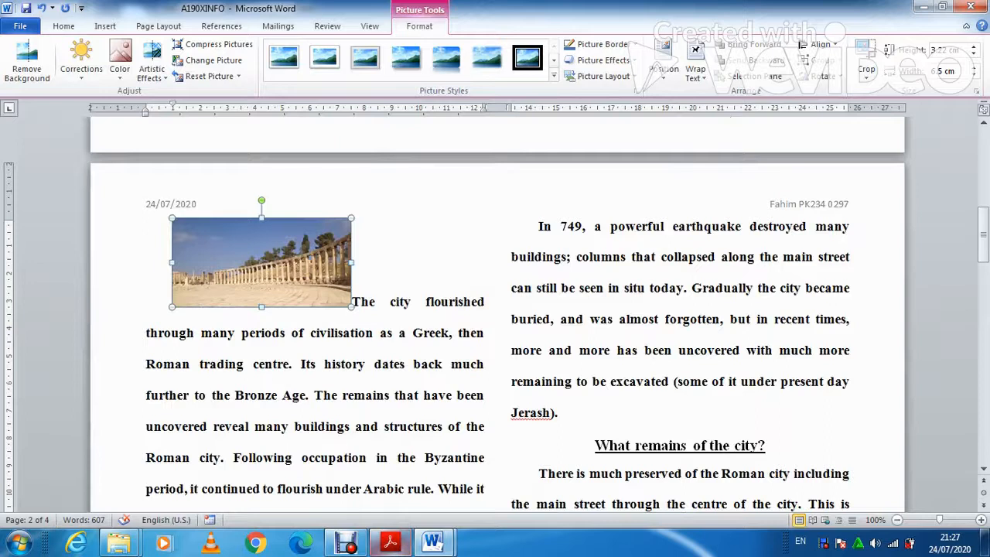
Give the forum photo square text wrapping and align it flush left beside 'The city flourished'.
scroll(497, 309, down, 1)
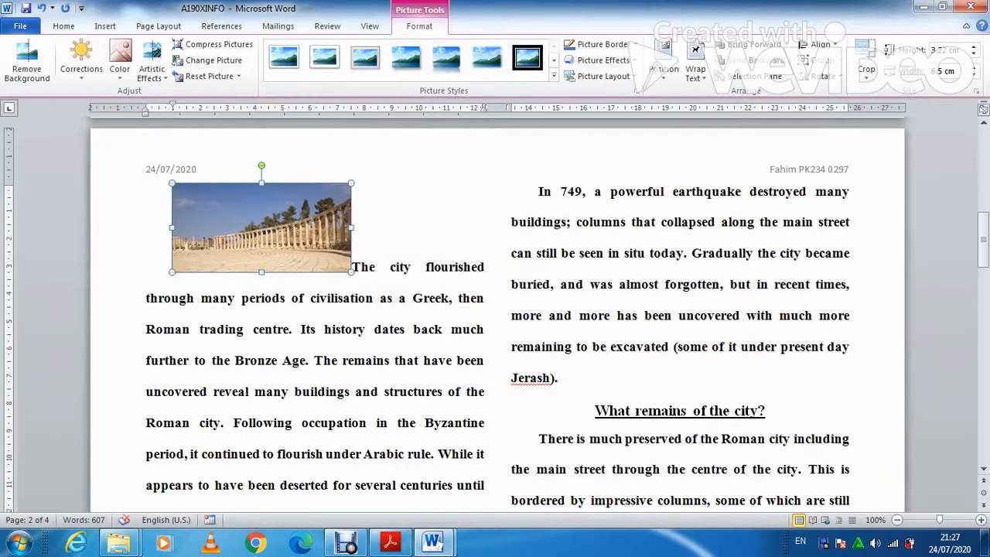
click(695, 71)
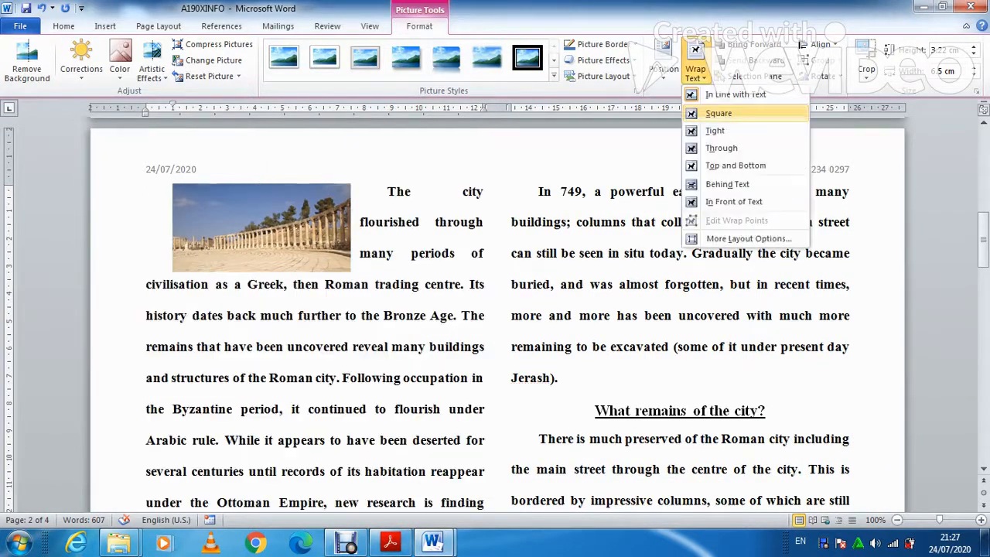
click(718, 111)
drag(261, 228, 238, 228)
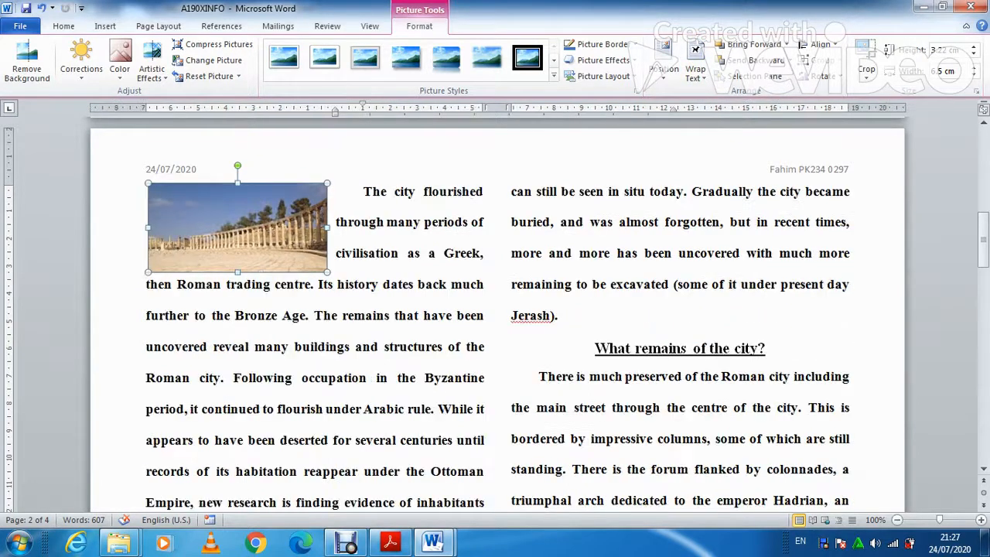
key(Down)
key(Down)
key(Down)
key(Down)
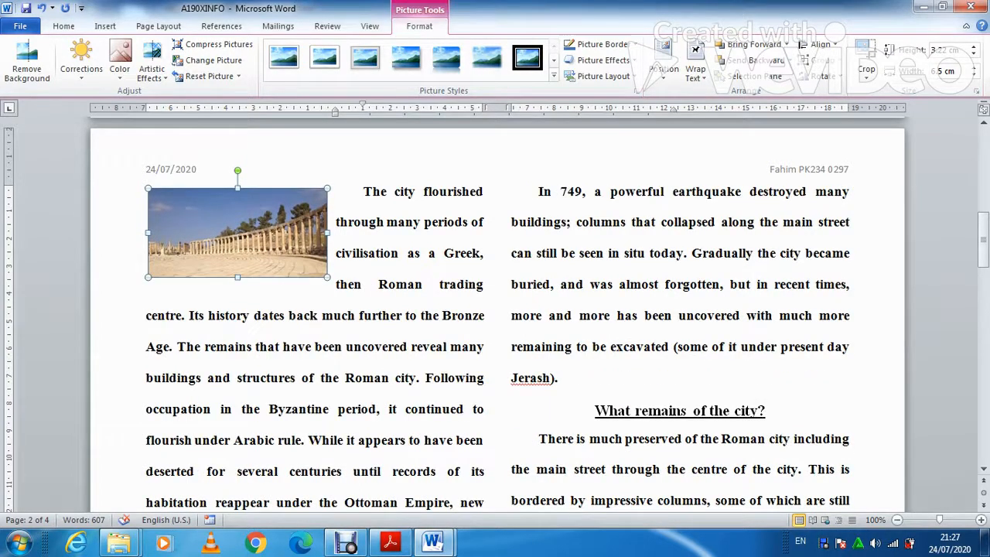
key(Up)
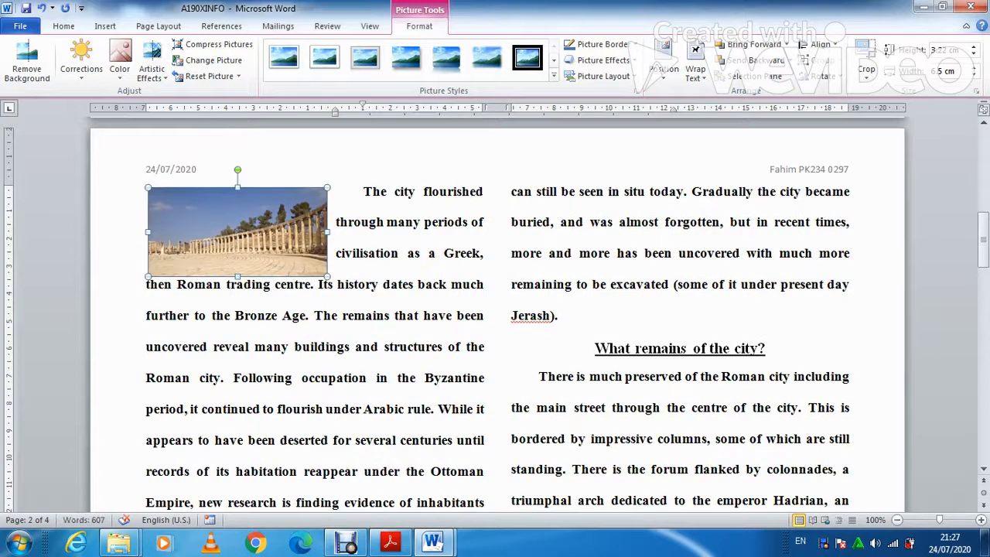
click(390, 541)
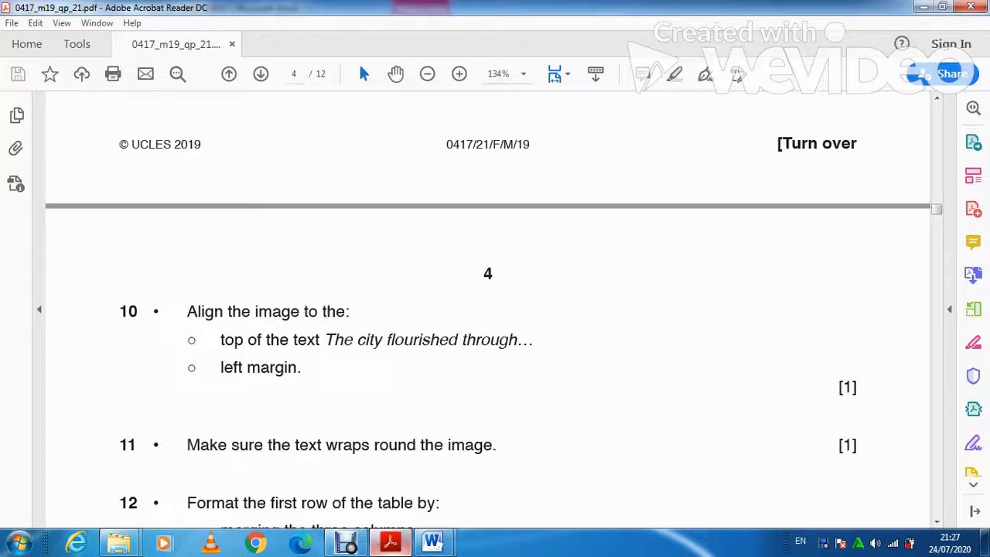
Read the question paper's table-formatting tasks 12–13, then scroll the flyer to its table.
scroll(487, 309, down, 3)
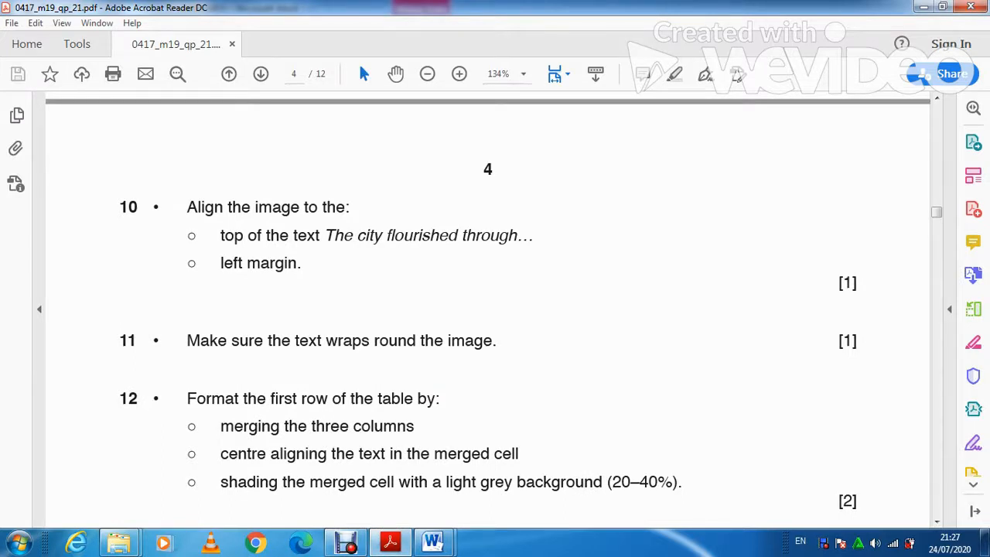
scroll(487, 310, down, 2)
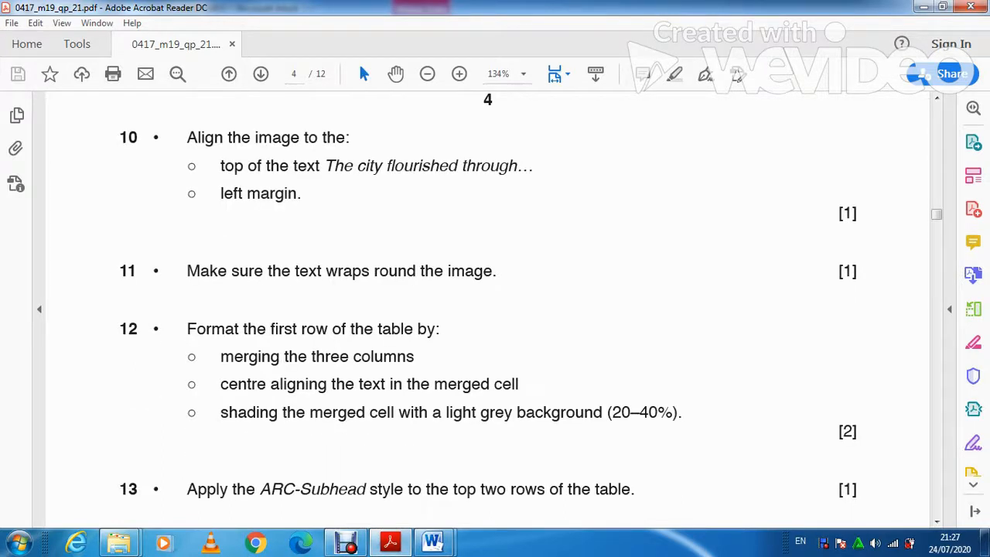
click(431, 541)
scroll(494, 309, down, 4)
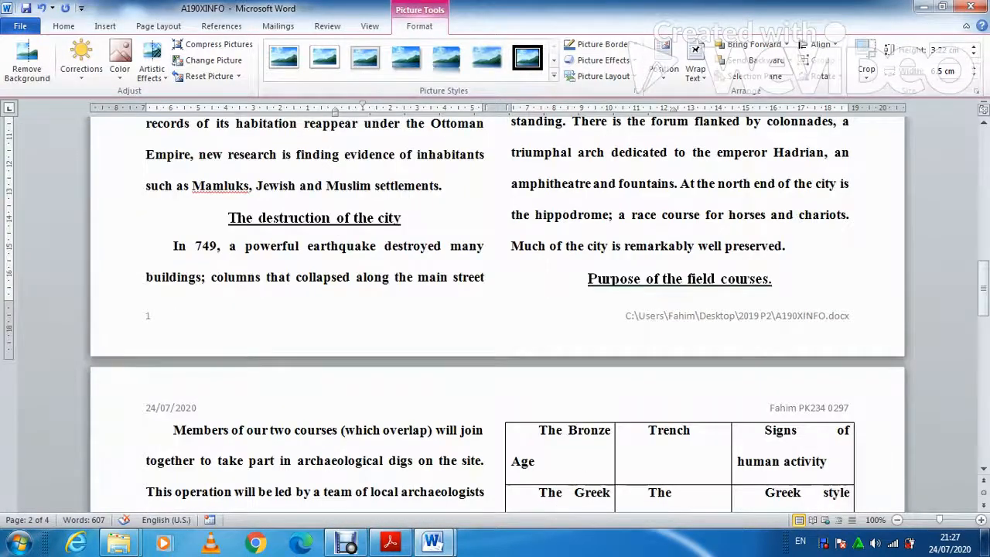
scroll(494, 310, down, 5)
Merge the table's top row into one cell and centre the 'Field trip studies options' heading.
drag(417, 334, 224, 340)
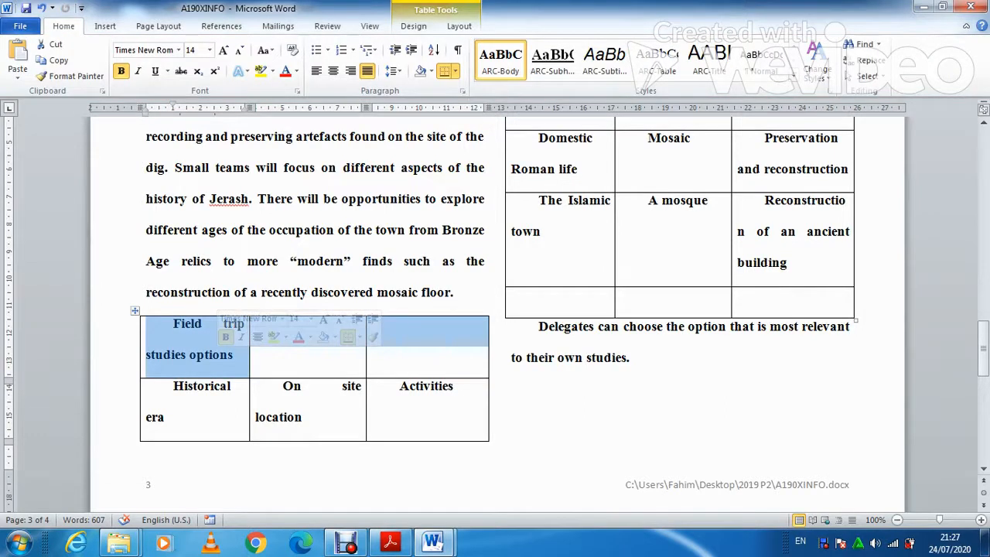
right_click(221, 356)
click(264, 263)
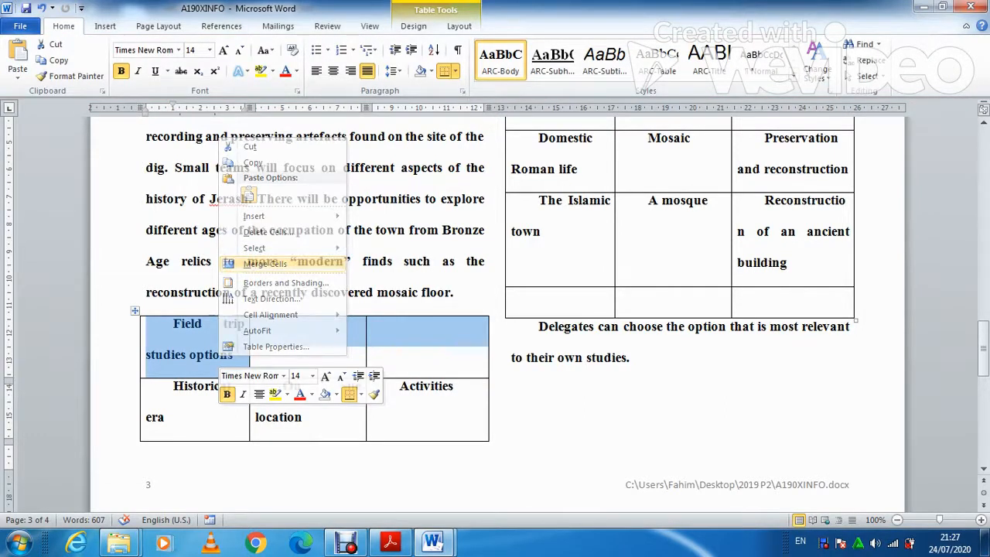
click(390, 542)
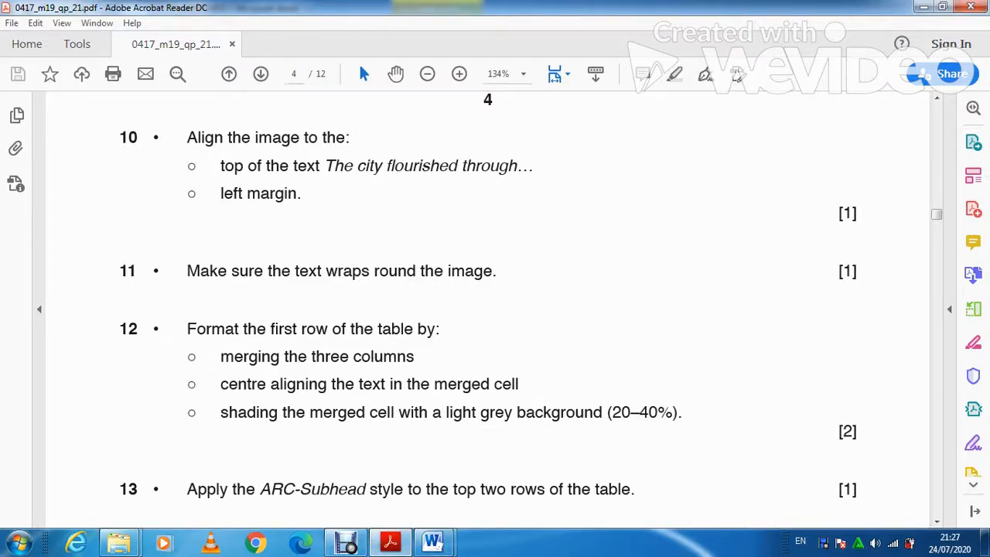
click(404, 541)
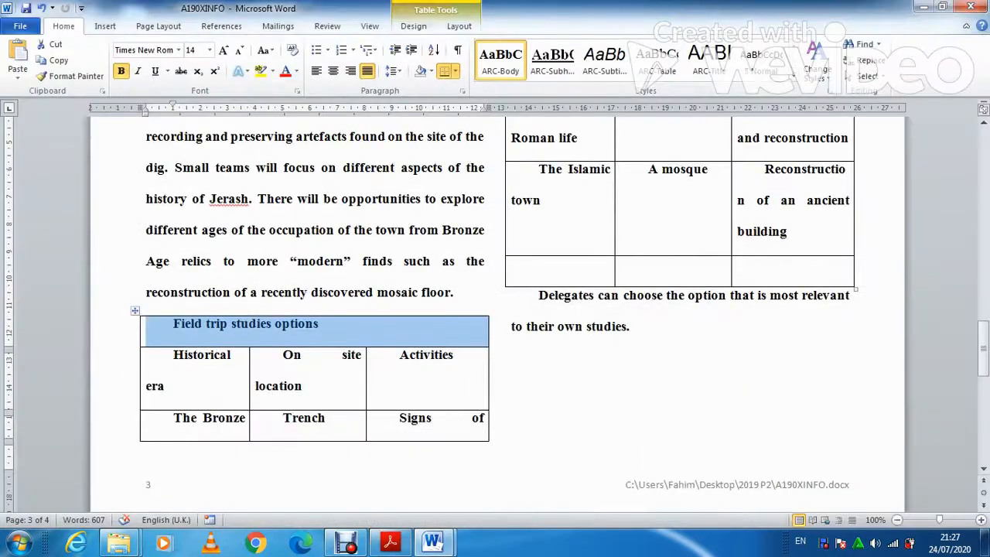
click(333, 71)
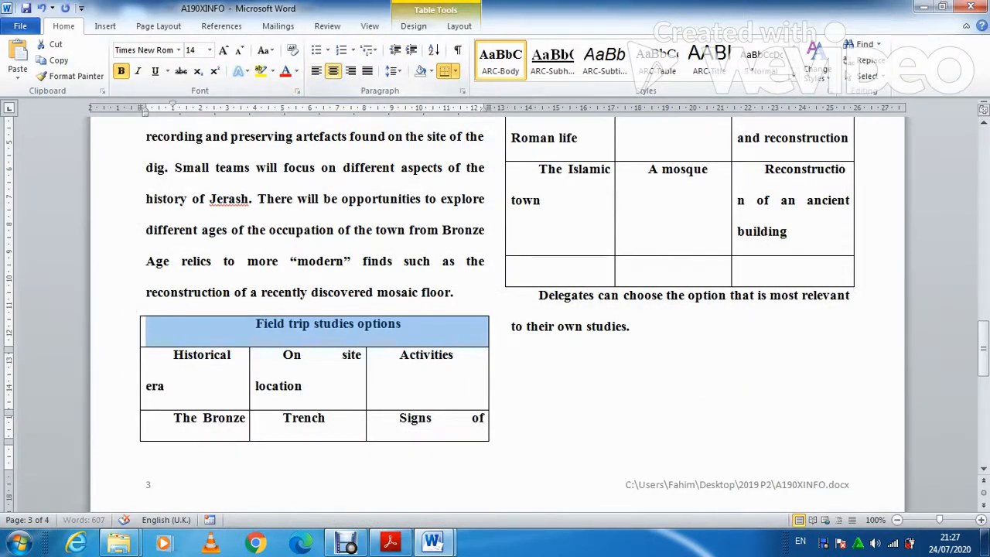
Shade the merged heading row light grey, then return to the question paper.
click(391, 542)
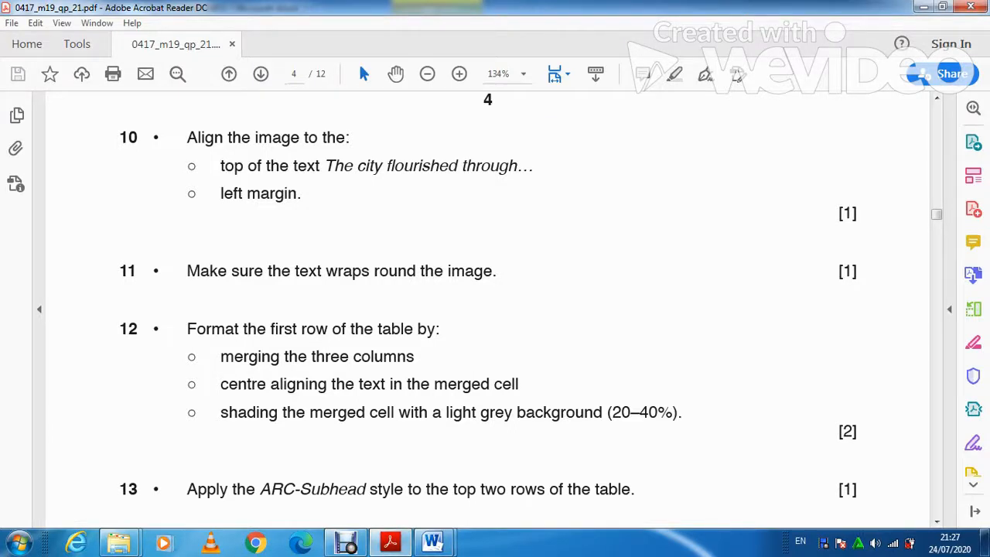
click(431, 542)
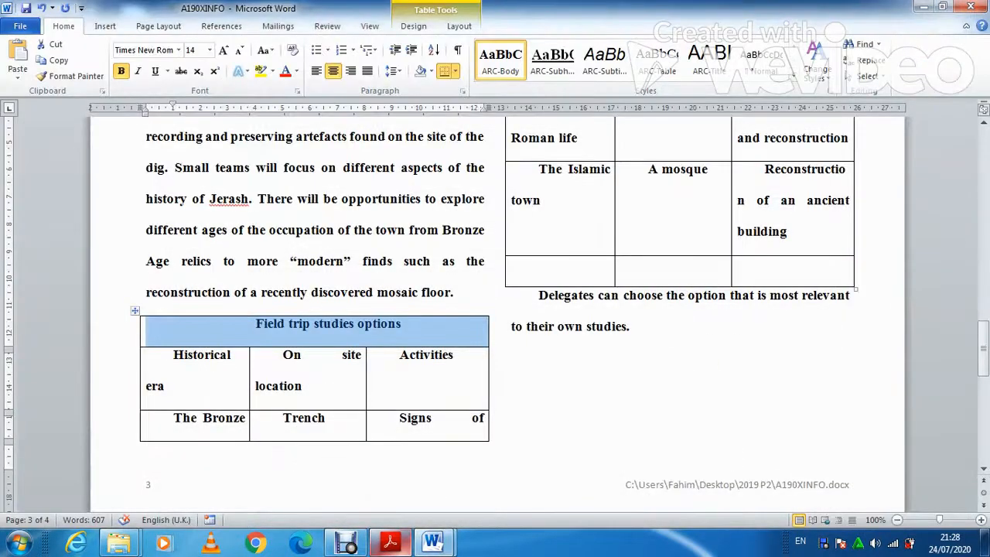
click(431, 70)
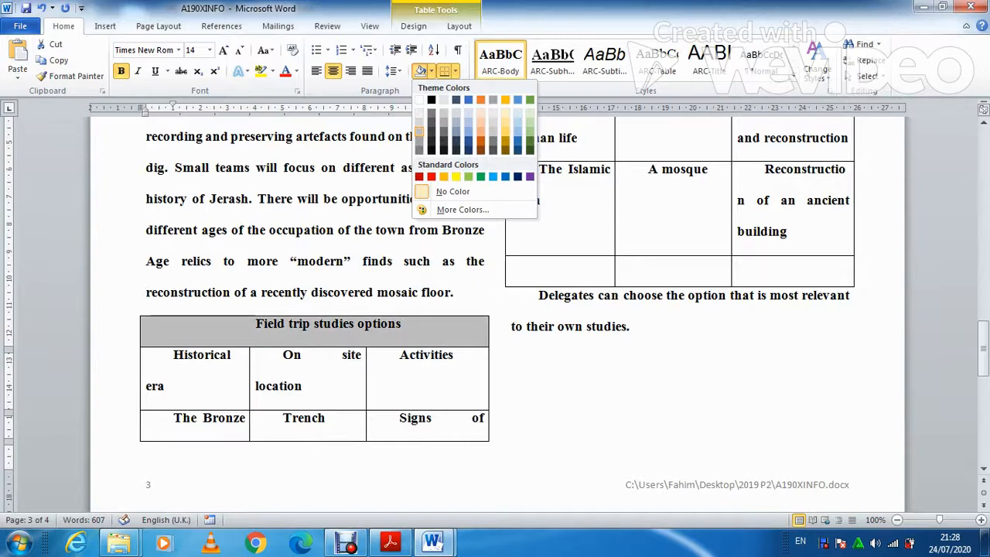
key(Escape)
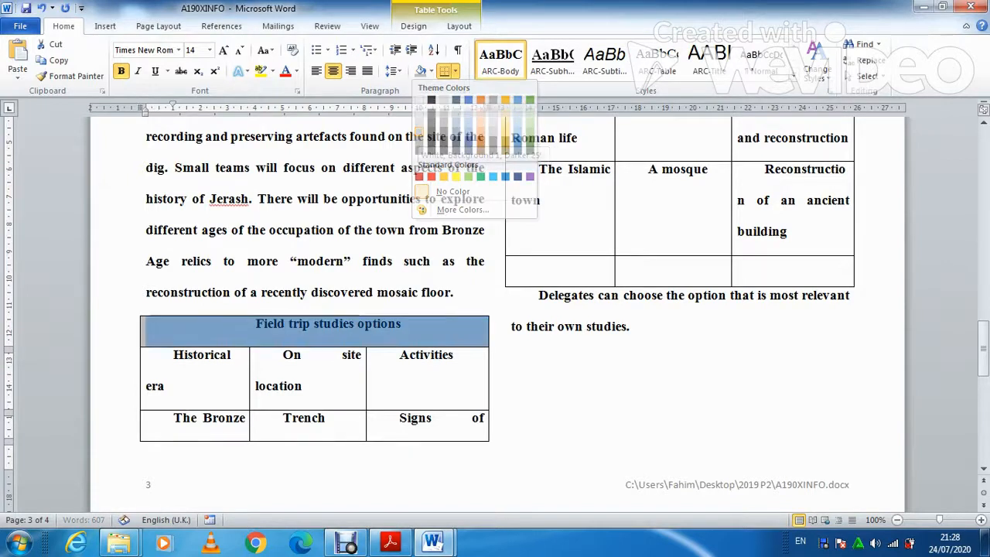
click(390, 541)
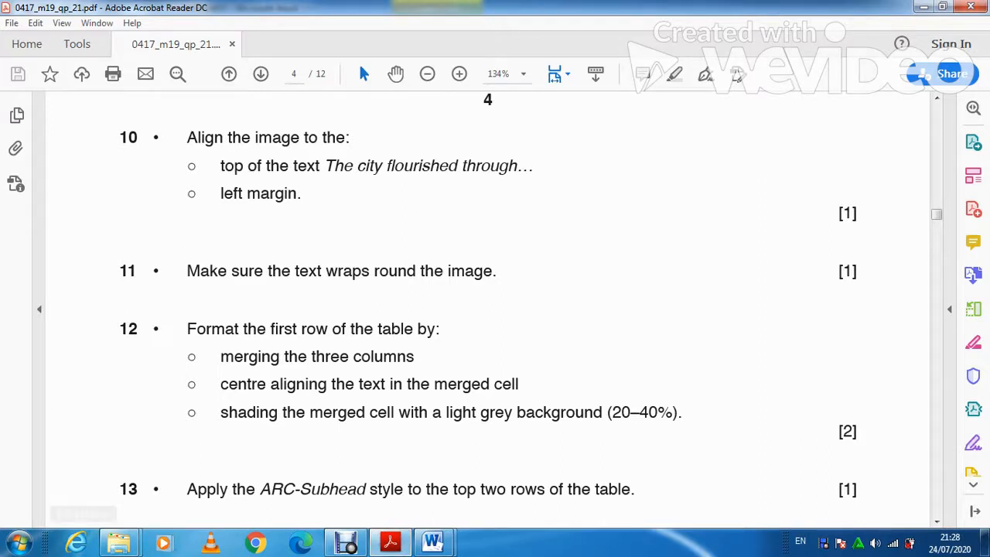
scroll(487, 309, down, 2)
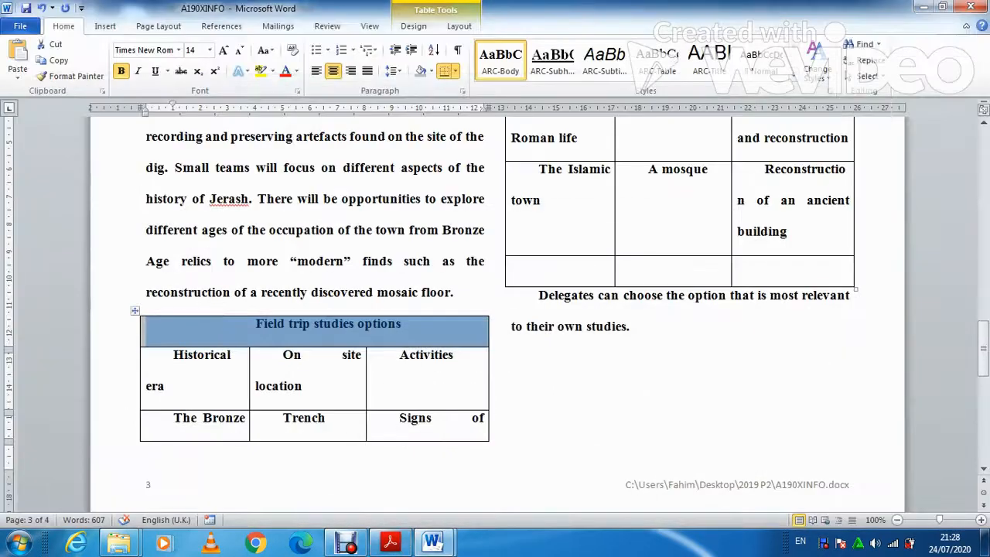
Apply the ARC-Subhead style to the table's heading row and second row.
click(399, 355)
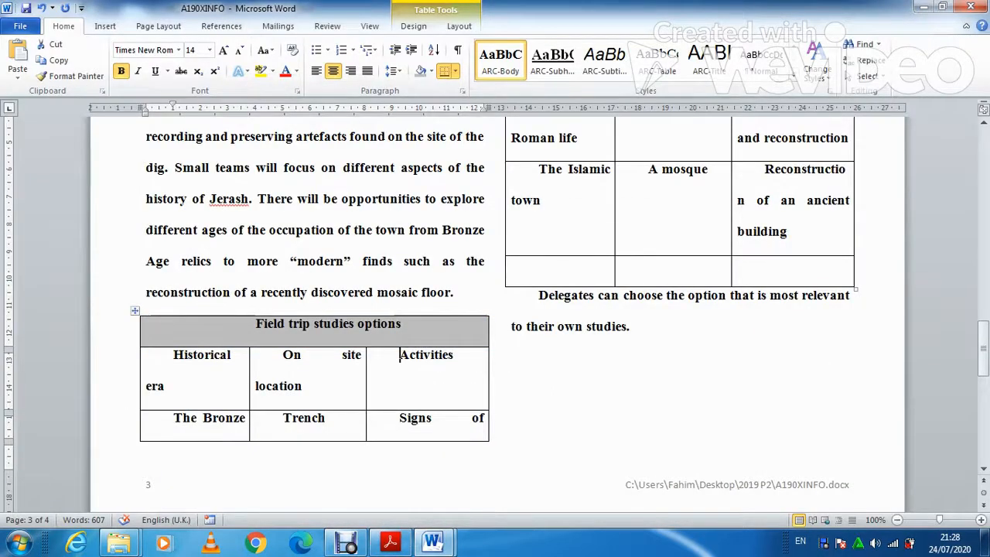
drag(256, 324, 340, 360)
key(shift+Right)
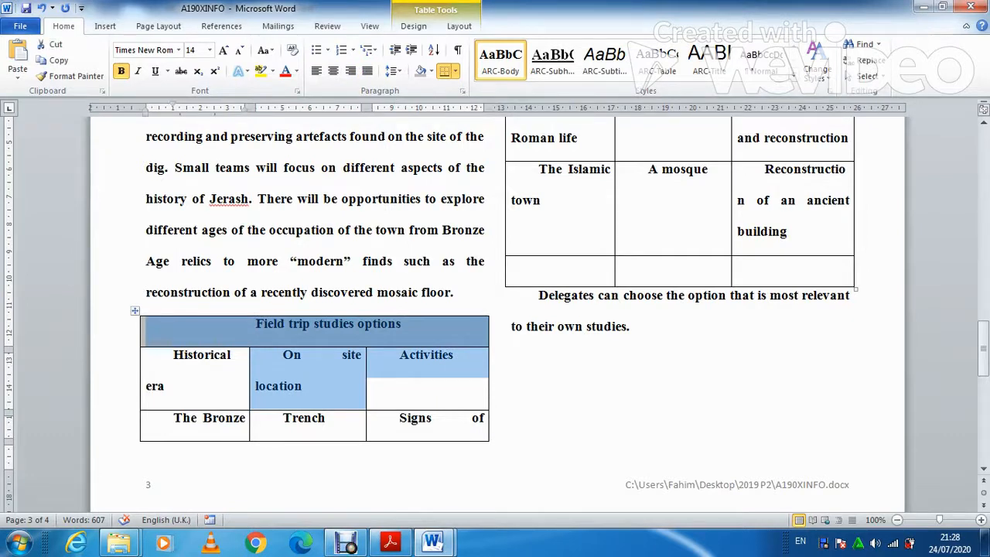
click(126, 331)
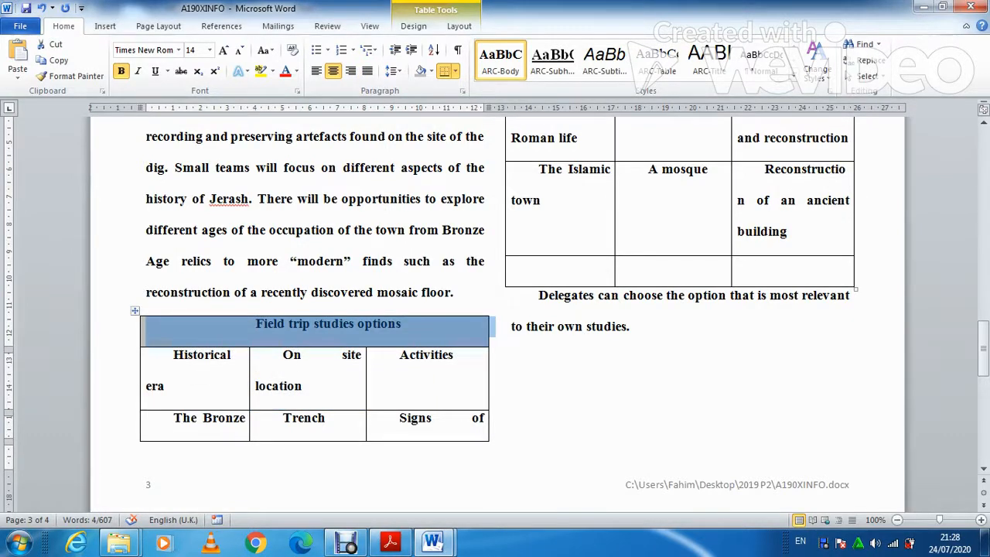
drag(125, 330, 125, 375)
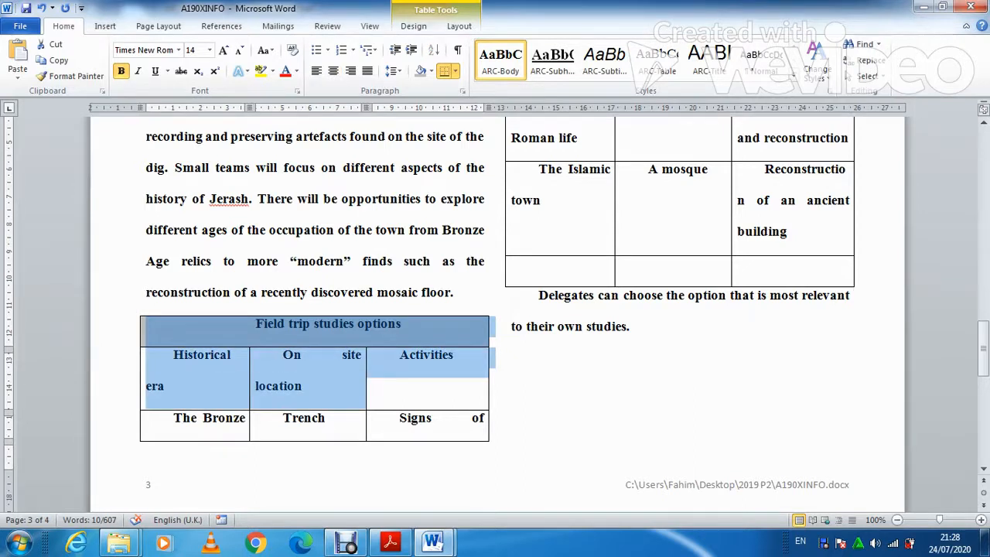
click(552, 58)
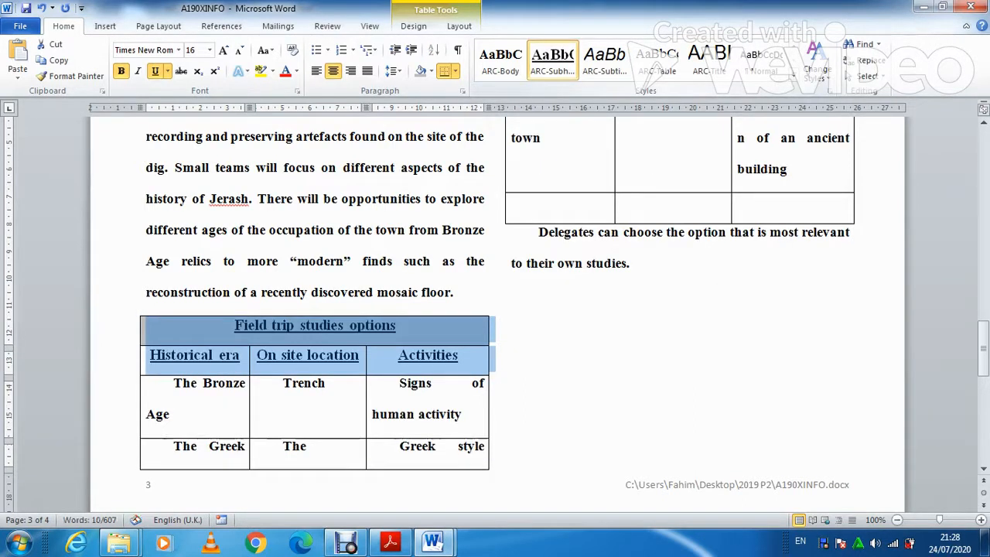
Check the next task in the question paper, then select the table's body rows from The Bronze Age.
click(390, 541)
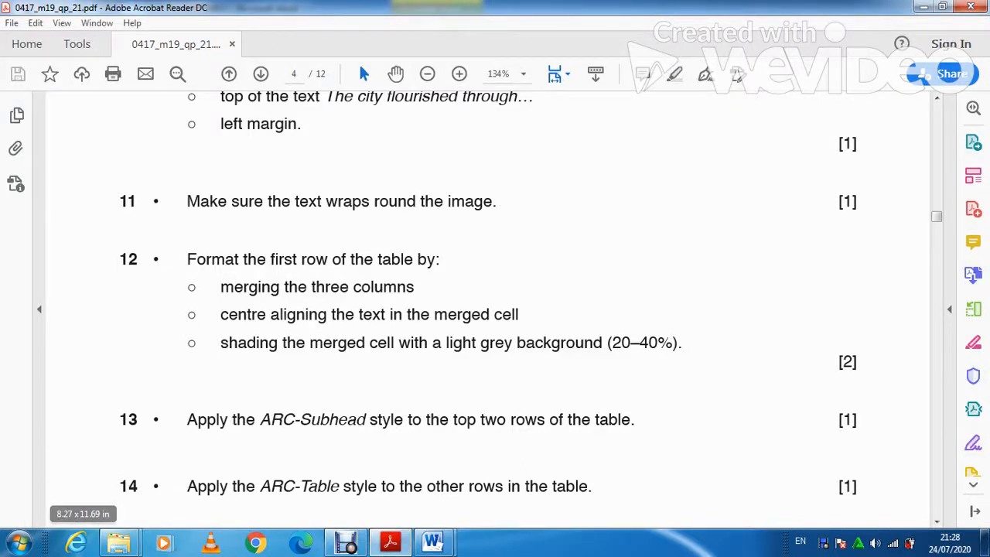
click(390, 542)
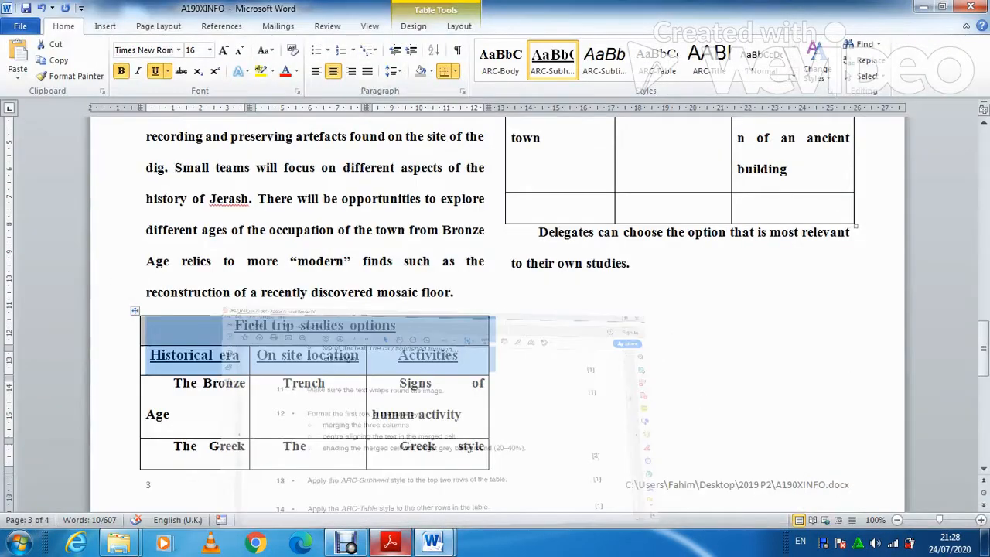
click(283, 383)
drag(175, 385, 433, 506)
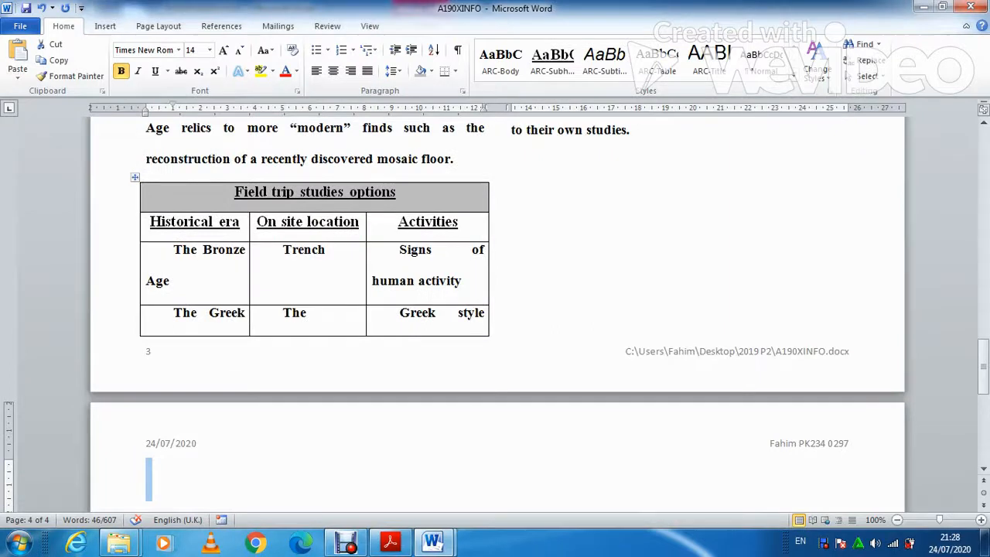
Apply the ARC-Table style to the remaining body rows in the right column, then bring back the question paper.
click(630, 130)
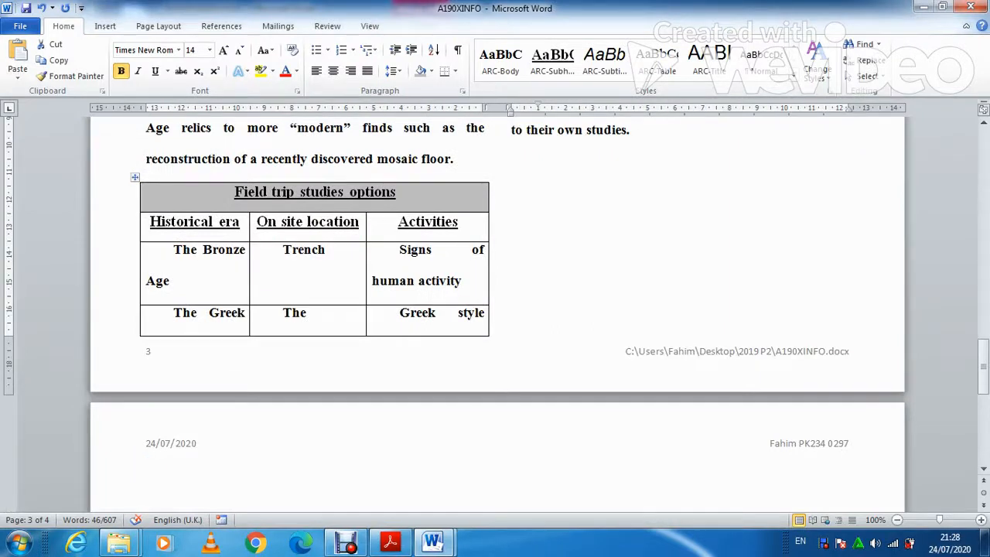
drag(174, 251, 796, 378)
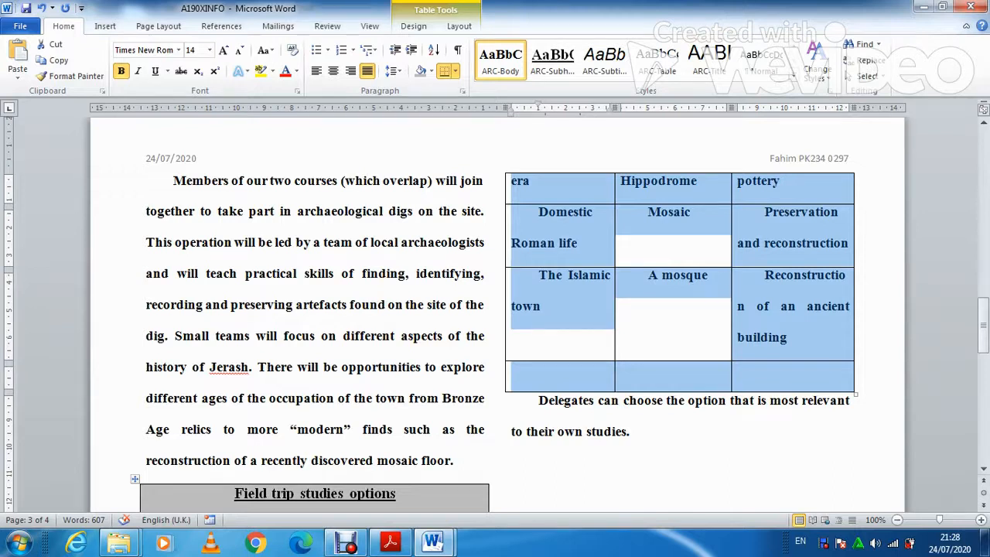
click(657, 61)
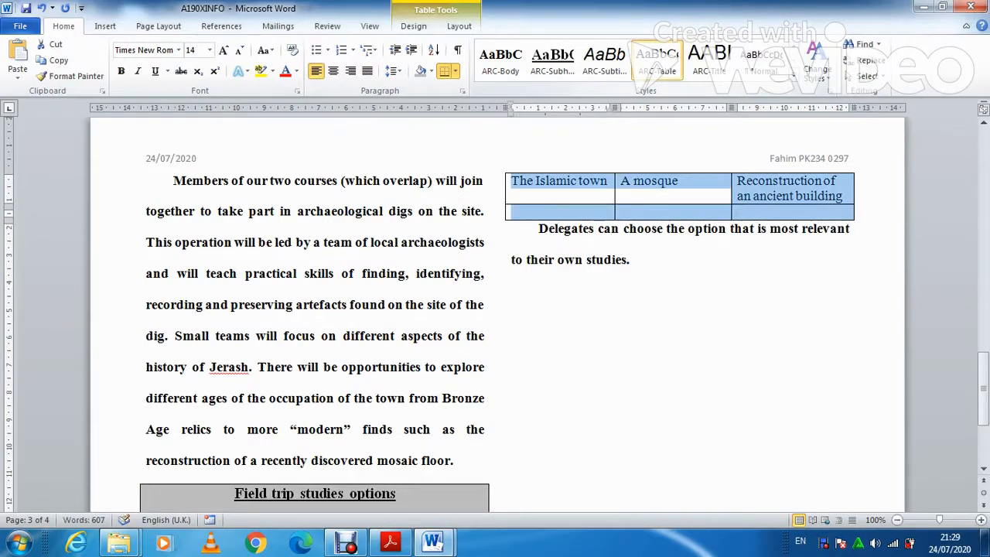
click(390, 541)
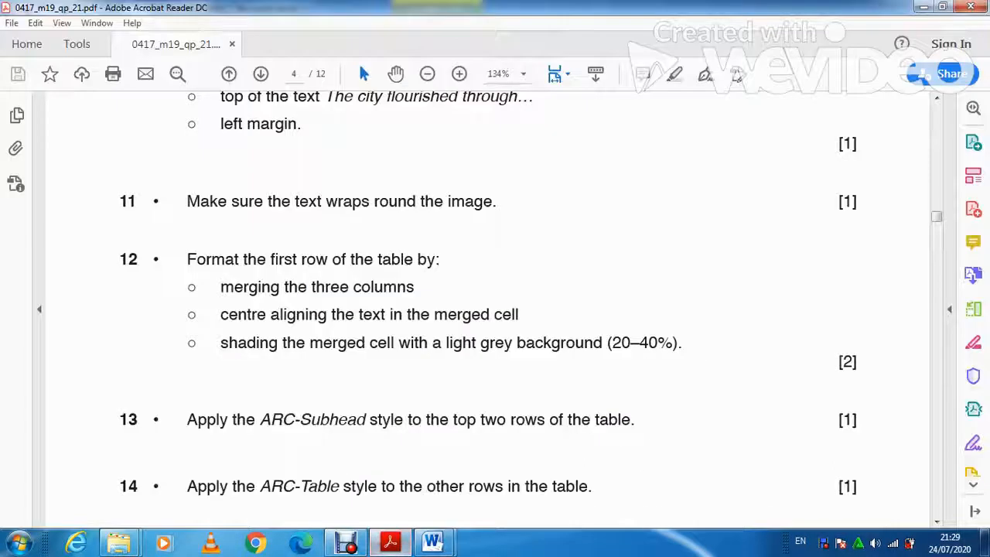
Scroll the PDF down to task 15 on table width, blank rows and gridlines.
scroll(494, 309, down, 3)
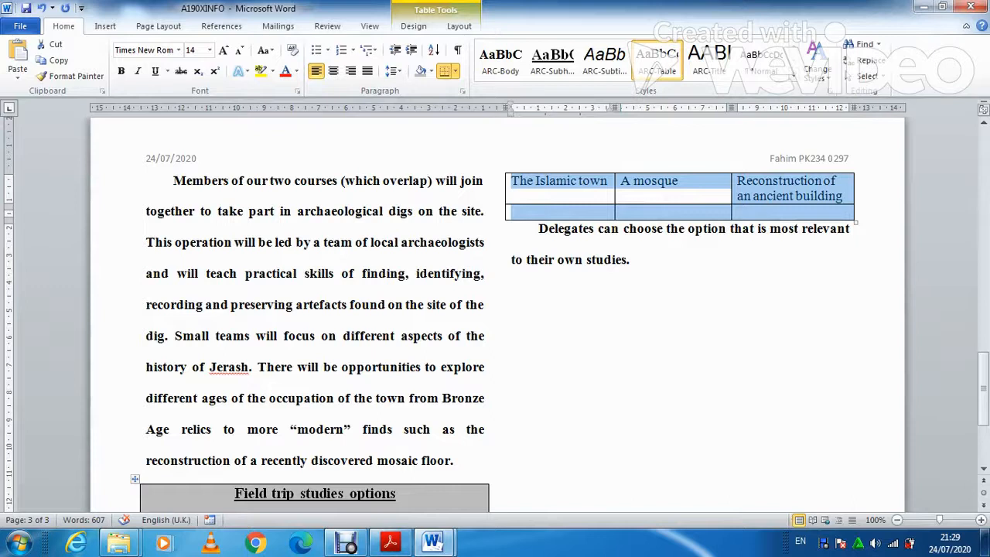
Delete the empty last row of the table.
click(511, 212)
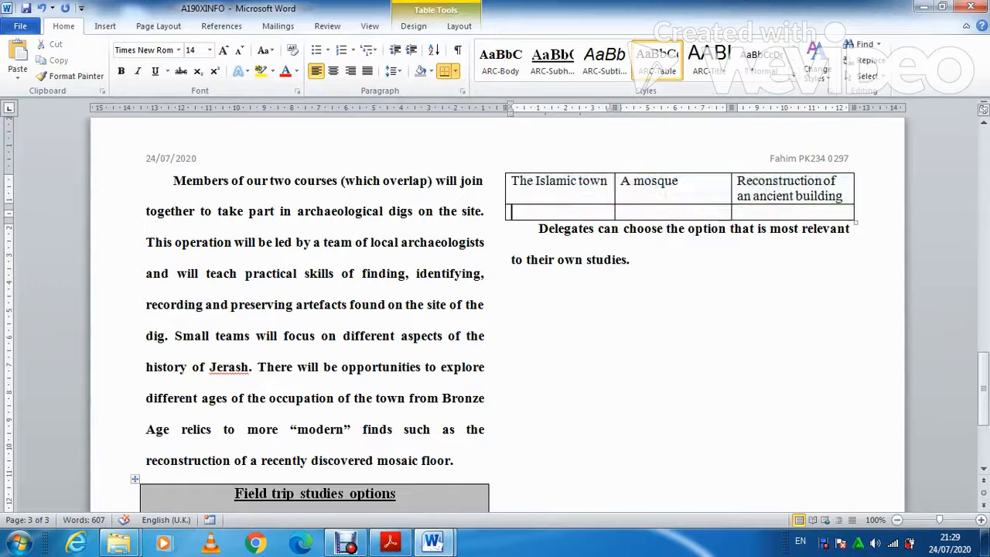
click(500, 212)
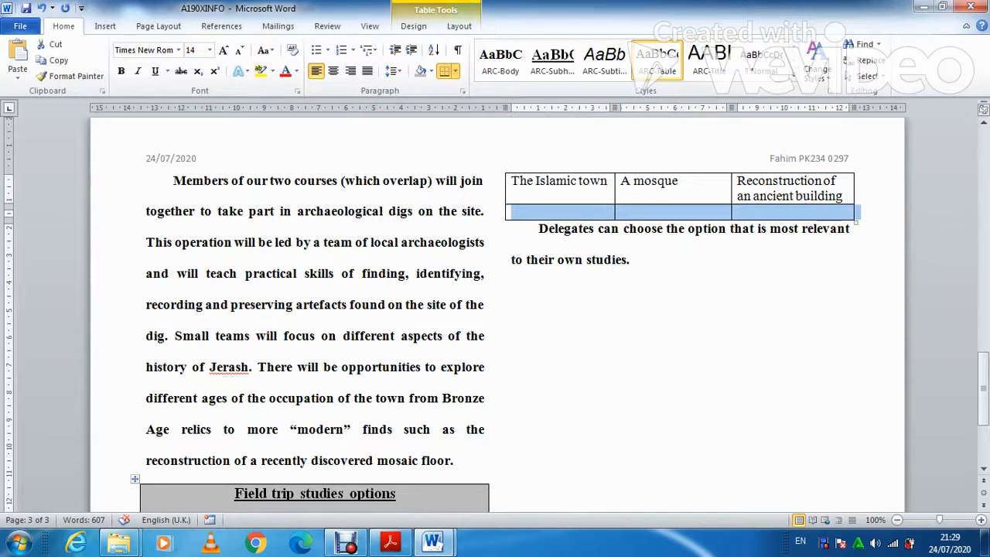
right_click(508, 213)
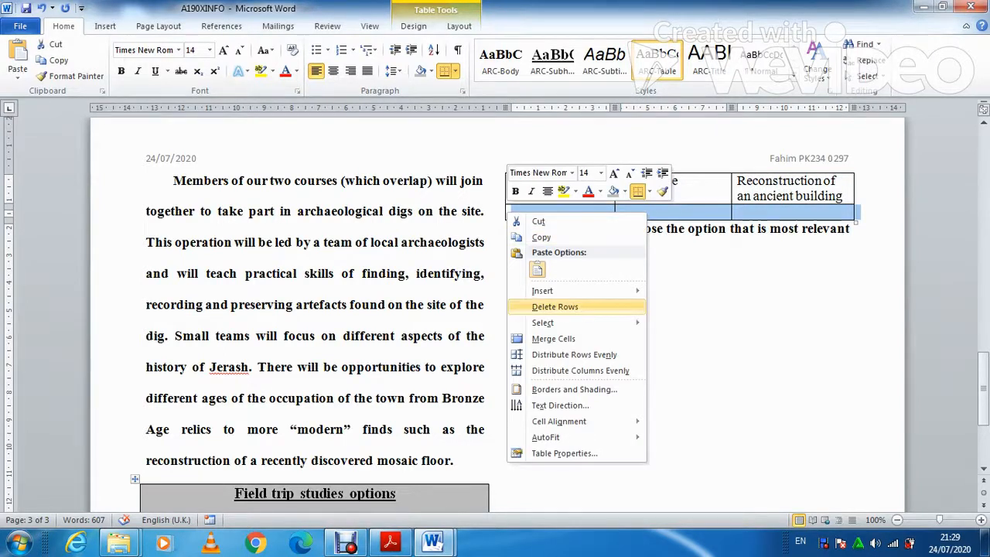
click(554, 307)
Glance at the question paper, then return to the flyer and scroll down.
click(390, 543)
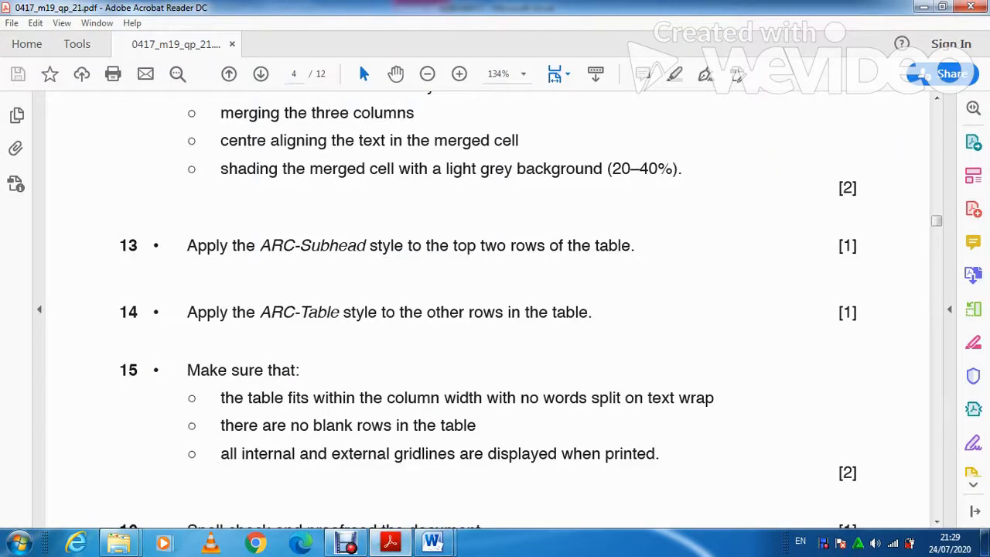
click(431, 541)
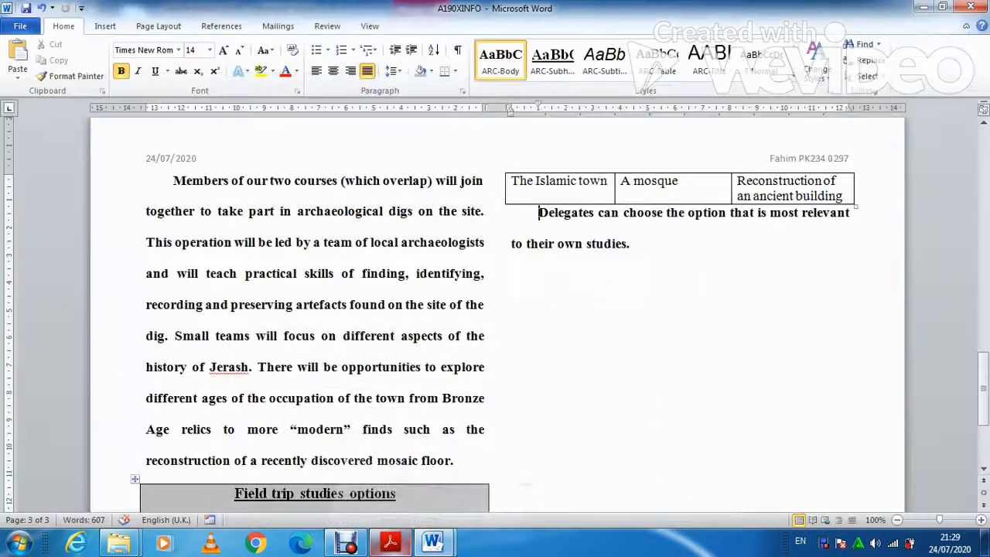
scroll(494, 309, down, 3)
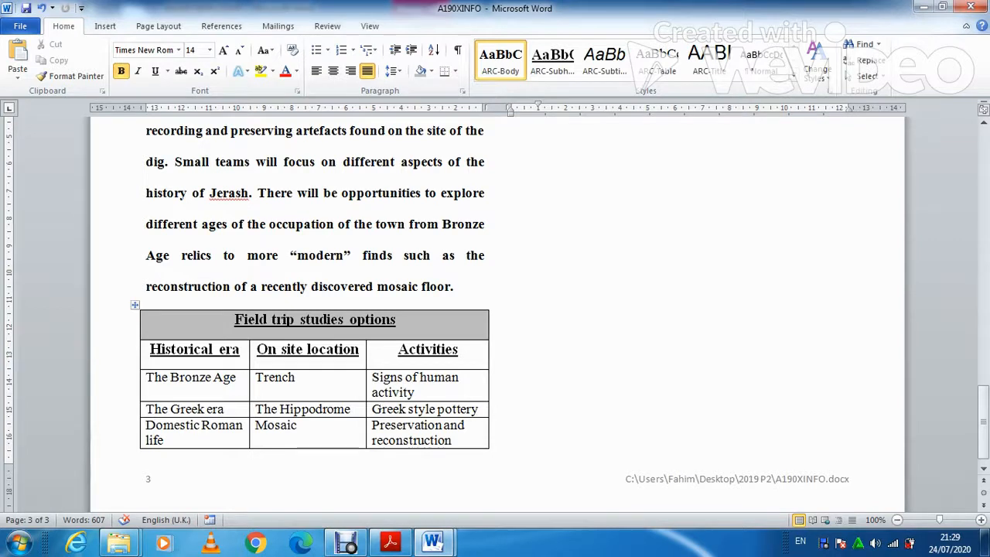
Set the whole table's text wrapping to None in Table Properties.
mouse_move(366, 354)
mouse_down()
mouse_move(426, 354)
mouse_move(365, 354)
mouse_up()
click(135, 305)
right_click(135, 306)
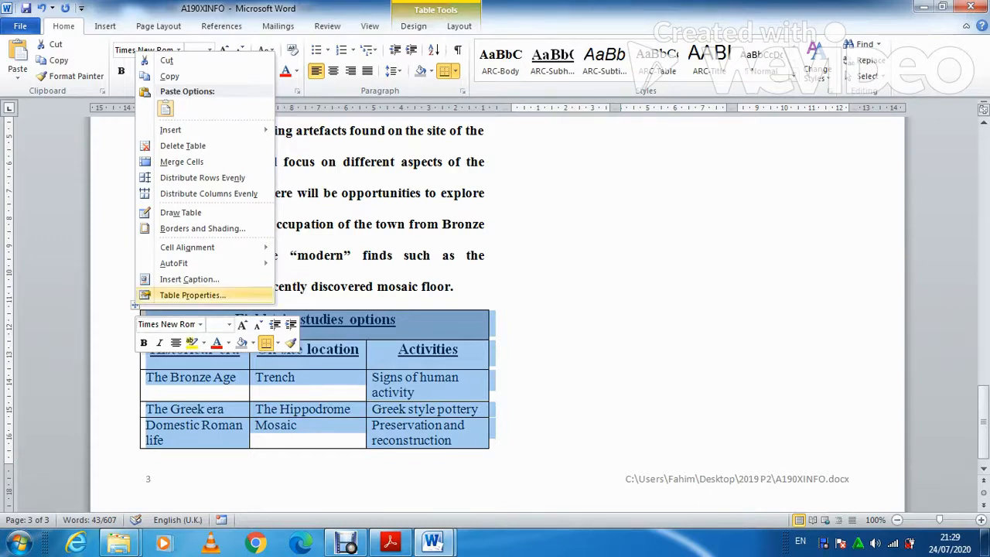
key(Return)
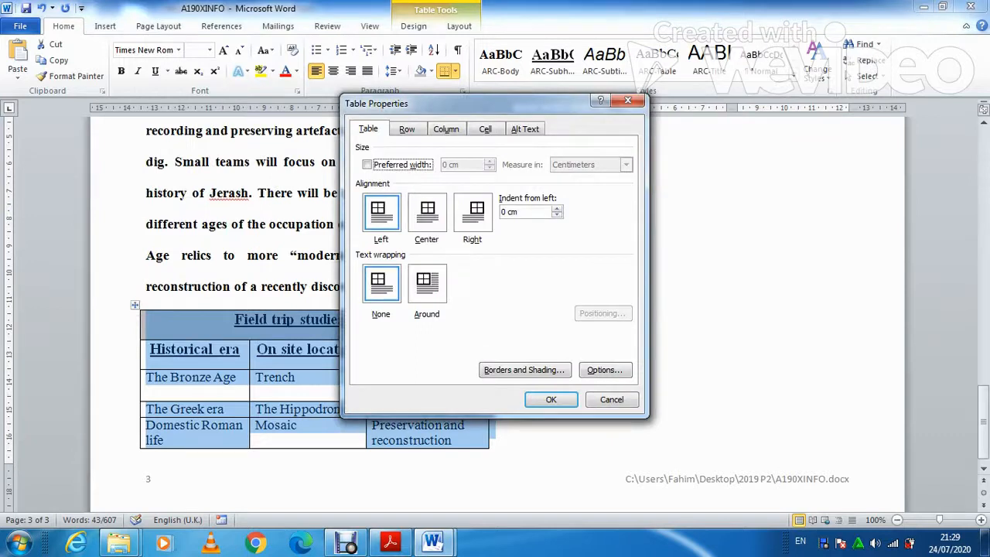
click(381, 284)
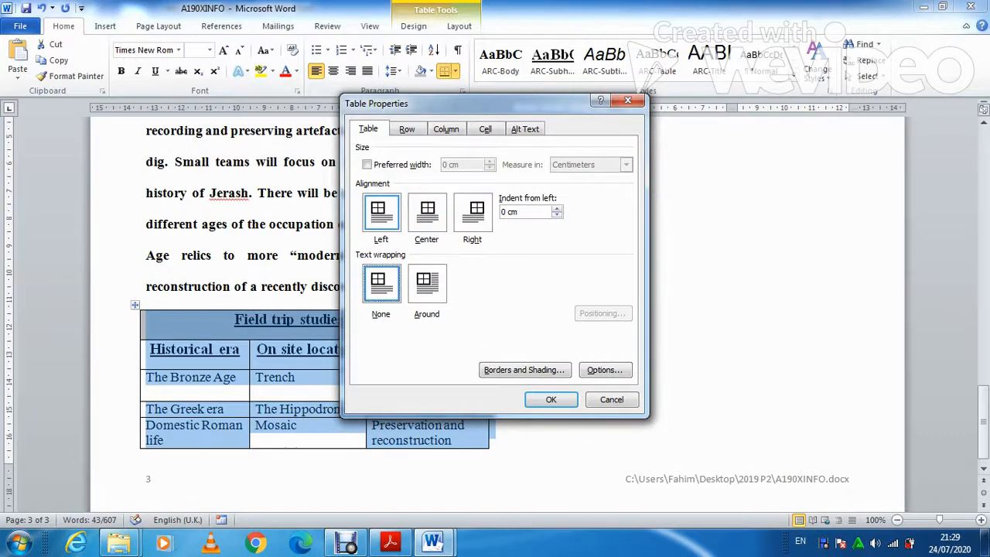
key(Return)
click(295, 378)
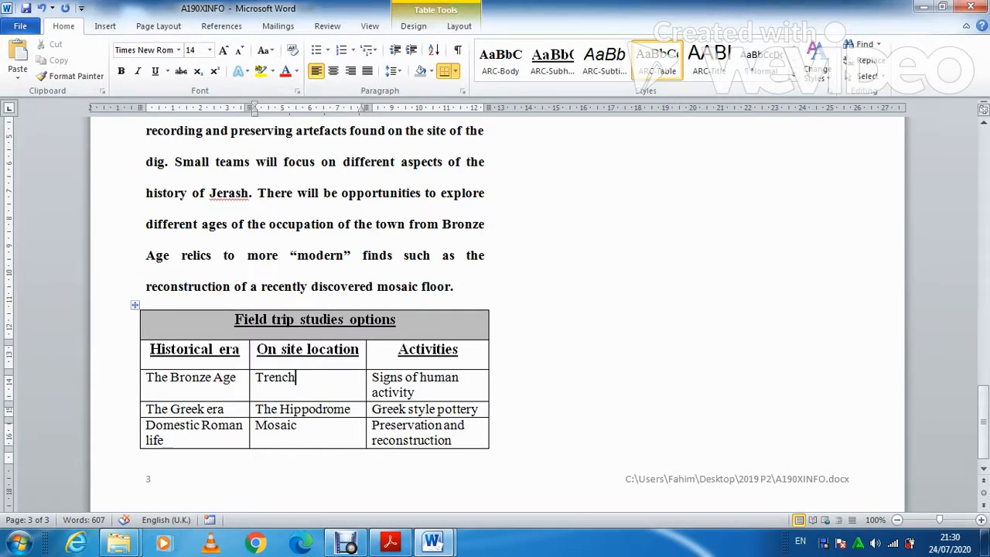
Widen the second column until 'On site location' fits on one line.
scroll(495, 309, up, 3)
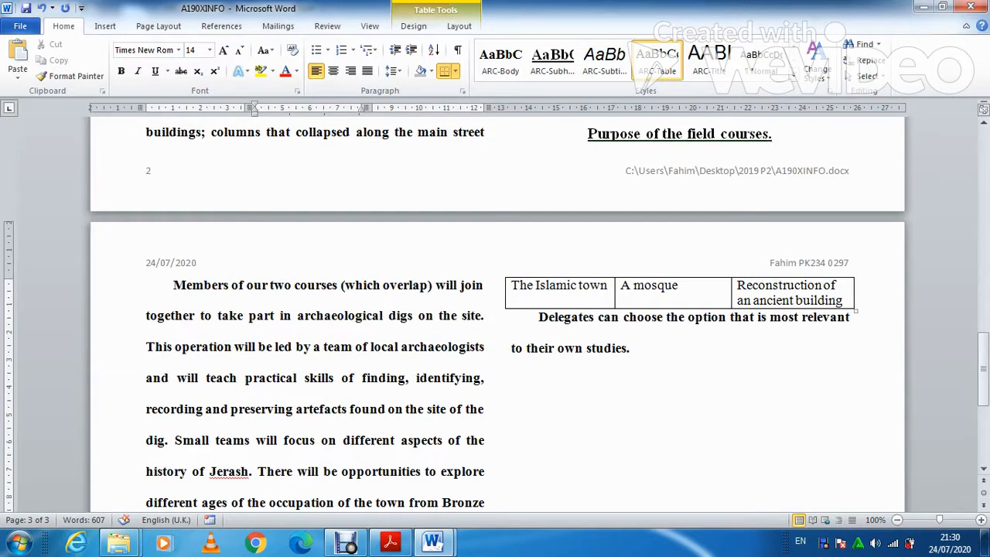
scroll(494, 313, down, 1)
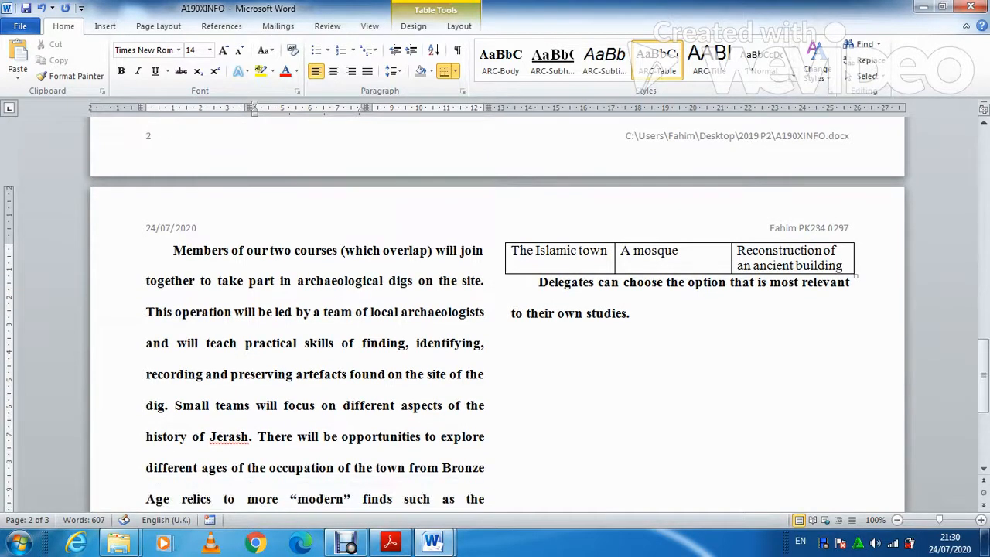
drag(731, 259, 716, 259)
scroll(495, 313, down, 3)
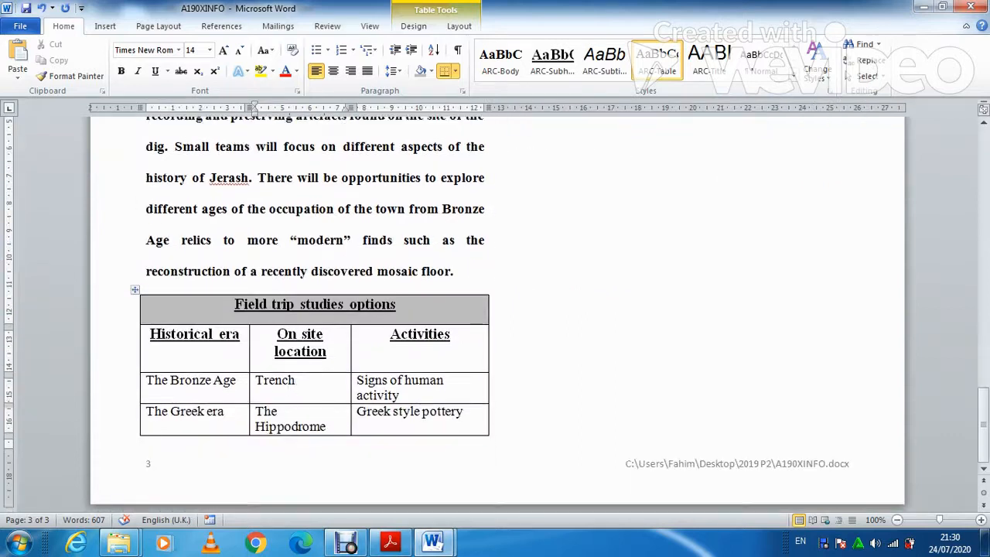
drag(351, 387, 357, 387)
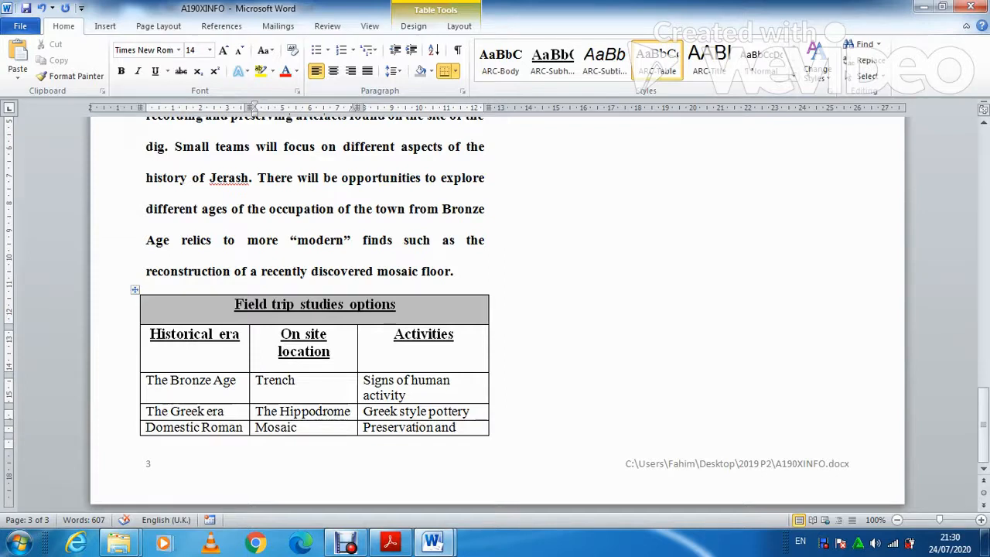
drag(357, 388, 363, 388)
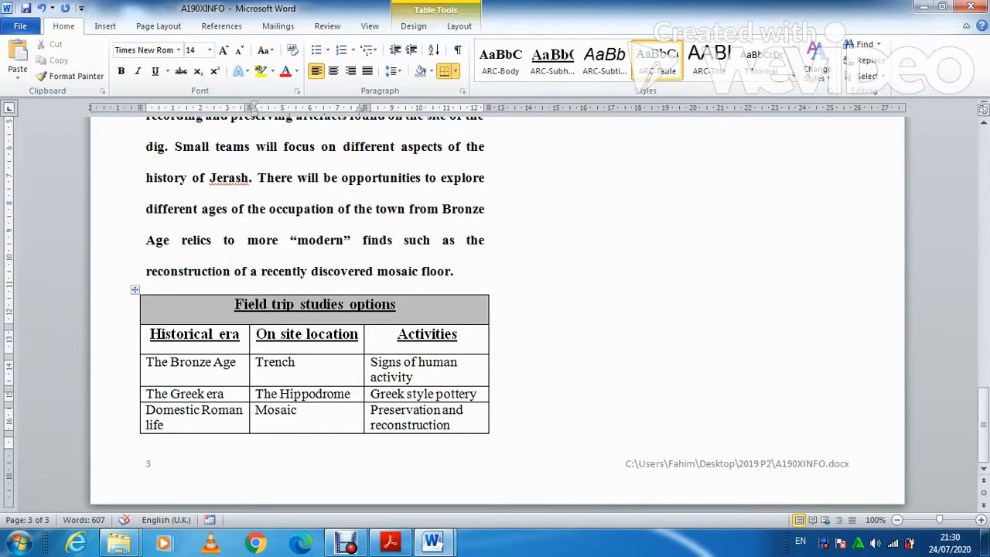
scroll(495, 310, up, 5)
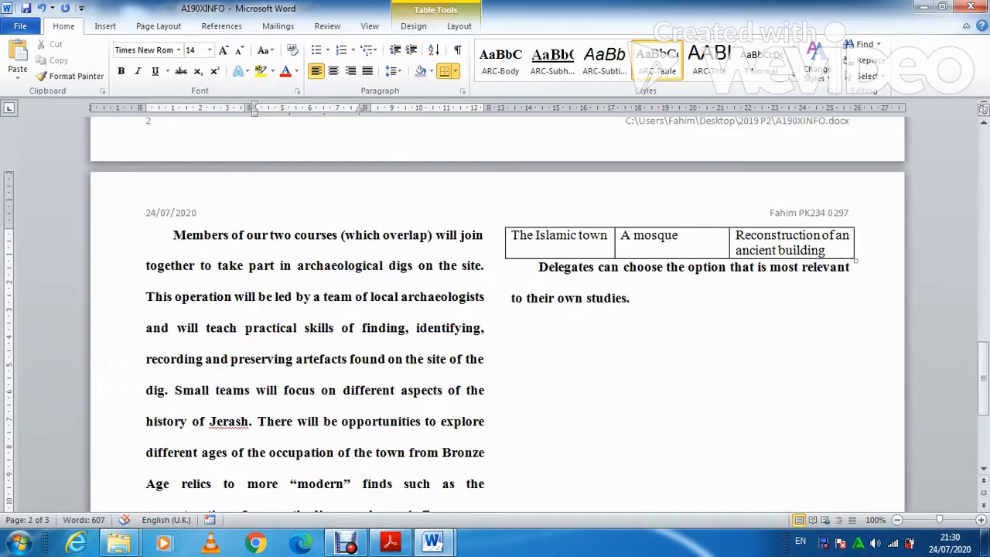
scroll(495, 309, down, 4)
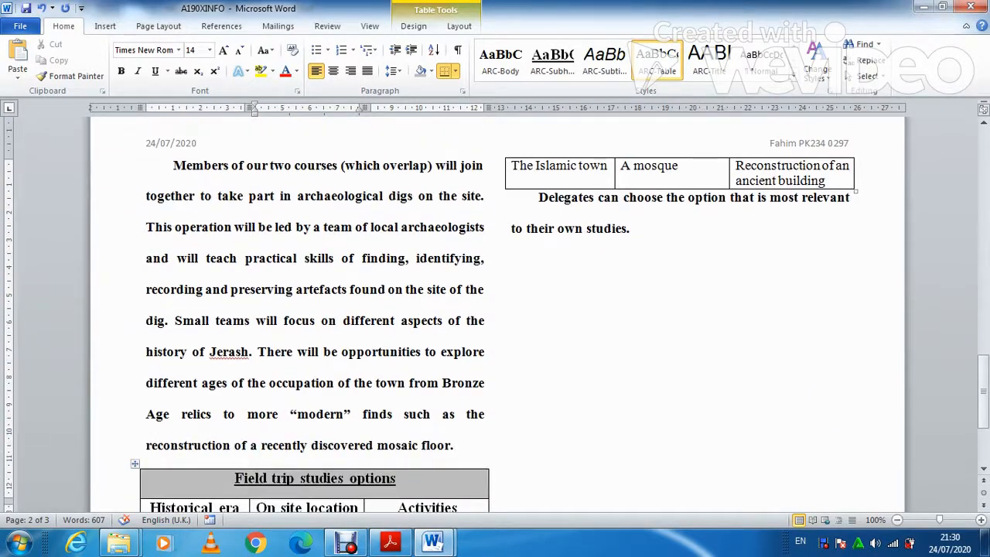
scroll(494, 309, down, 3)
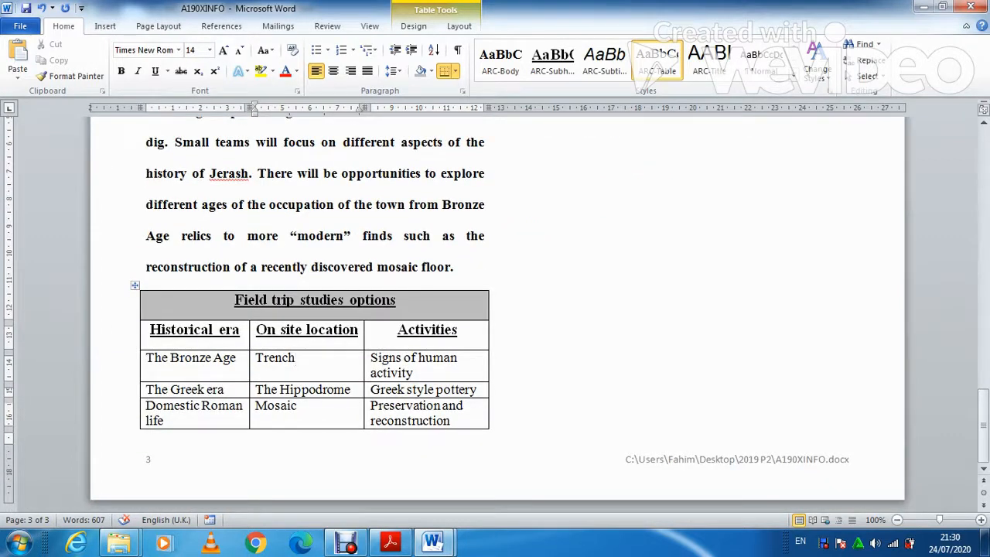
click(391, 543)
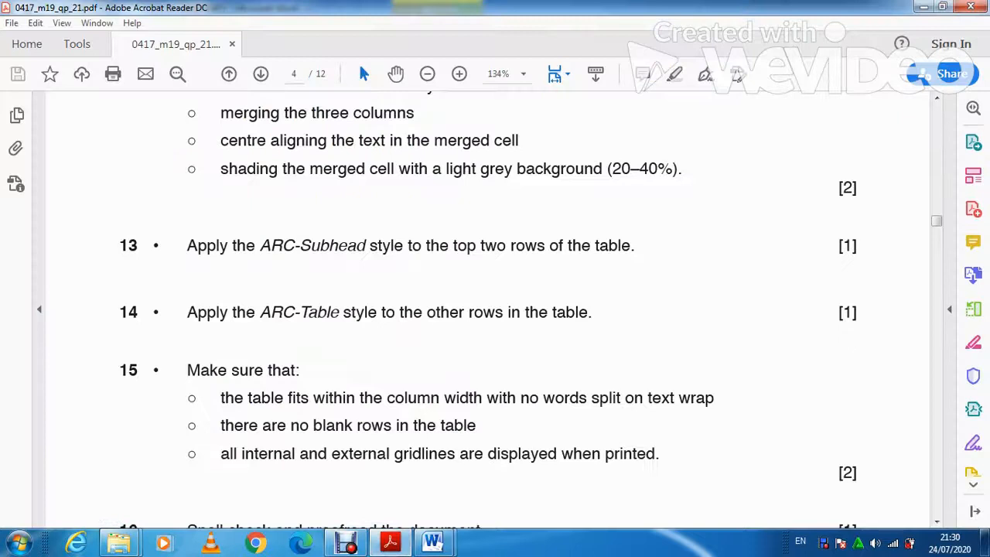
Read tasks 15–17 in the PDF, then return to the Word flyer.
scroll(487, 309, down, 5)
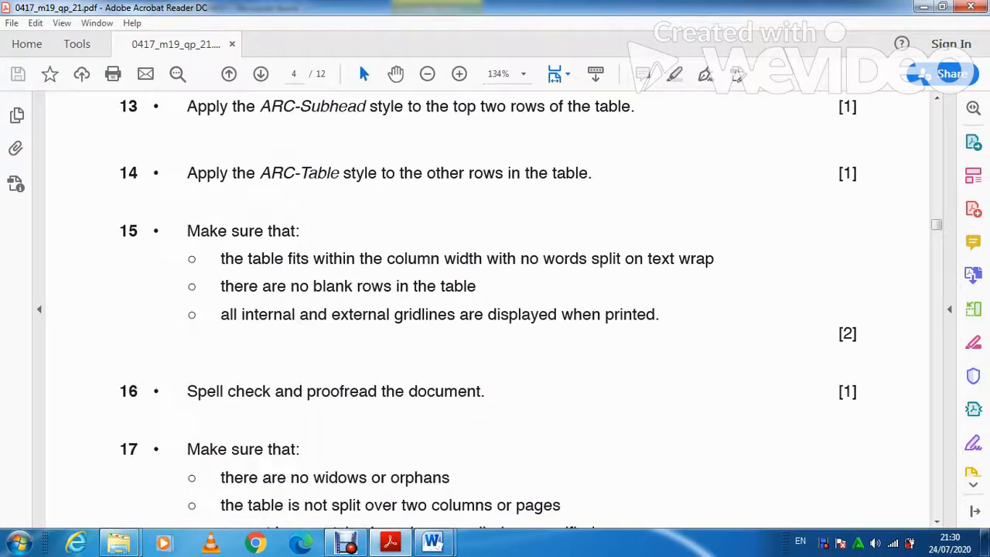
scroll(487, 309, down, 5)
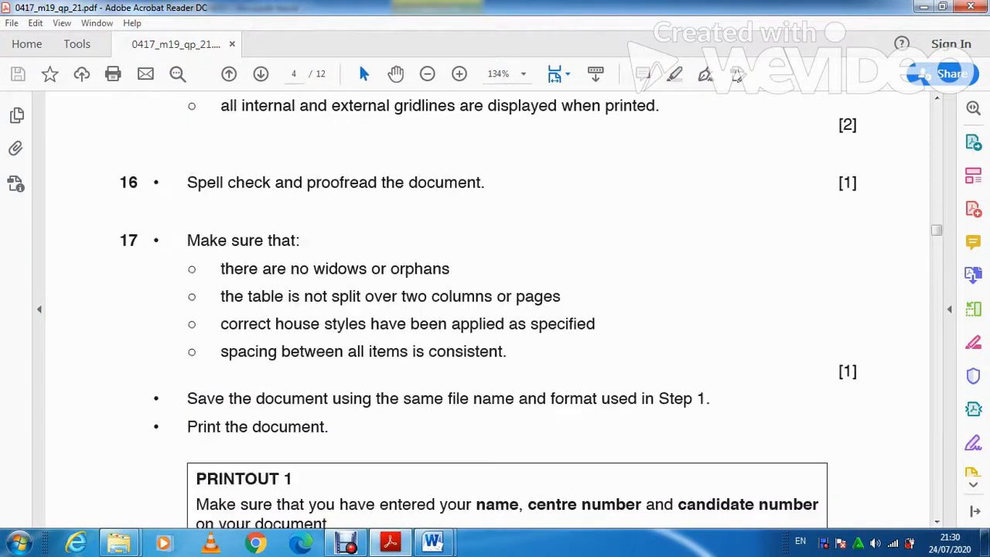
scroll(487, 309, up, 1)
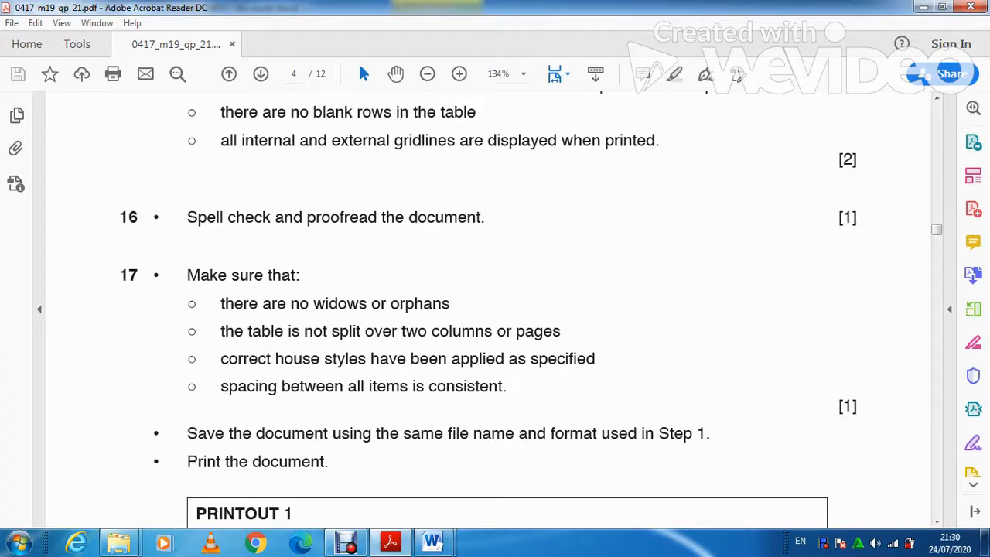
click(391, 542)
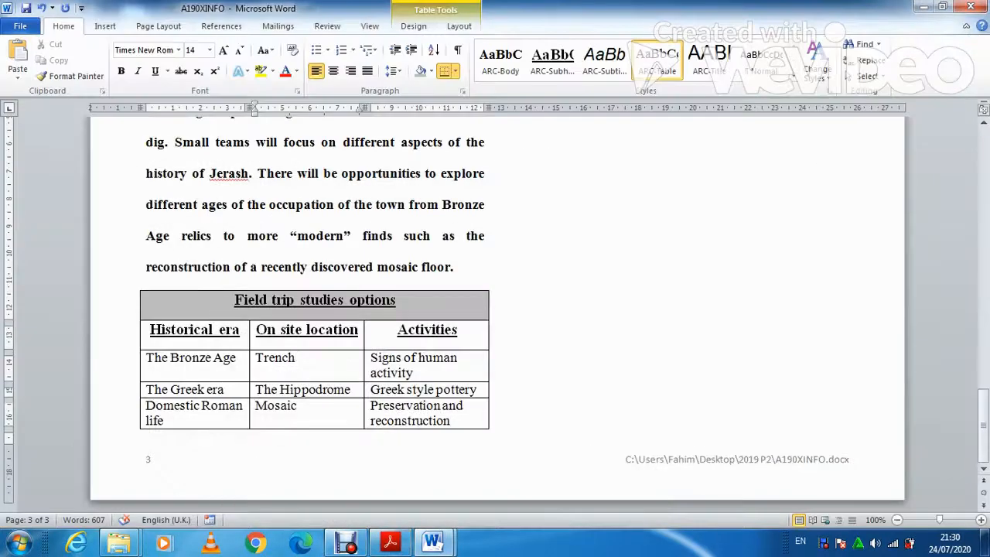
Spell-check with F7: change hugge, ventureing and Mamluks; ignore Tawara, every Jerash and the fragment.
key(F7)
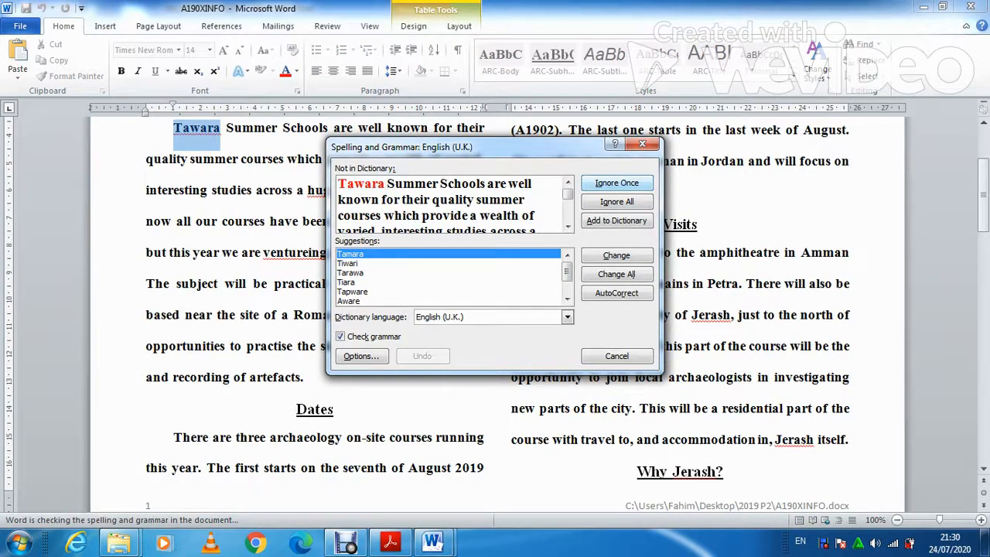
click(616, 183)
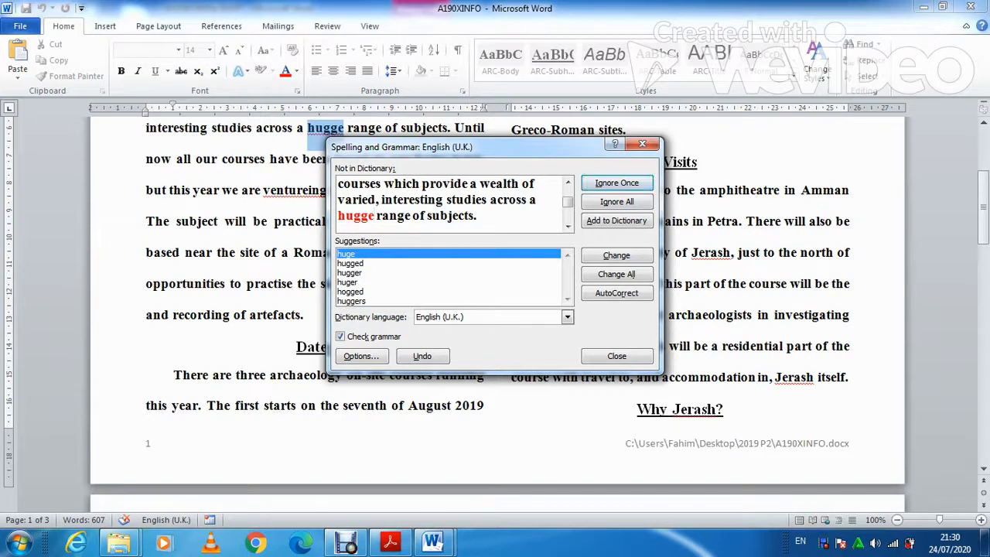
click(616, 255)
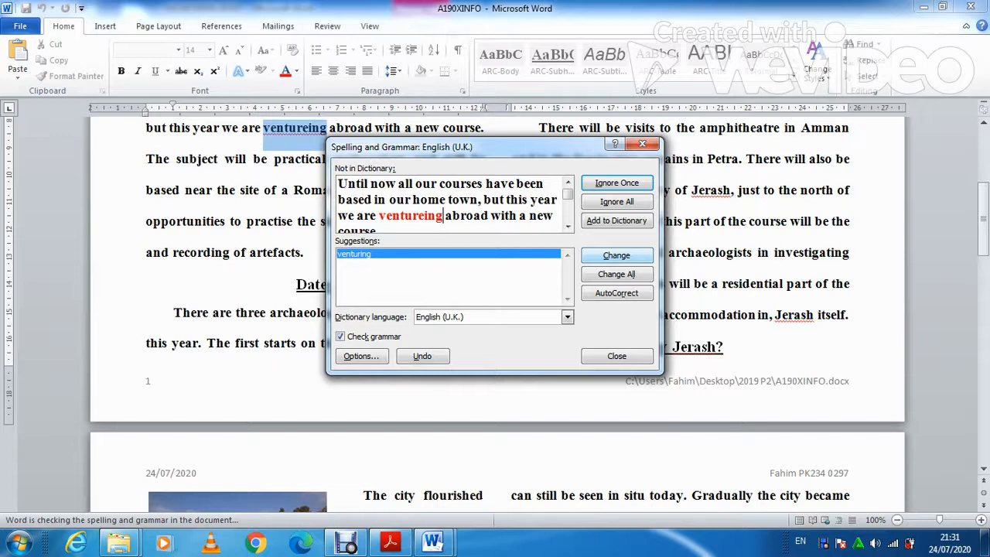
click(616, 255)
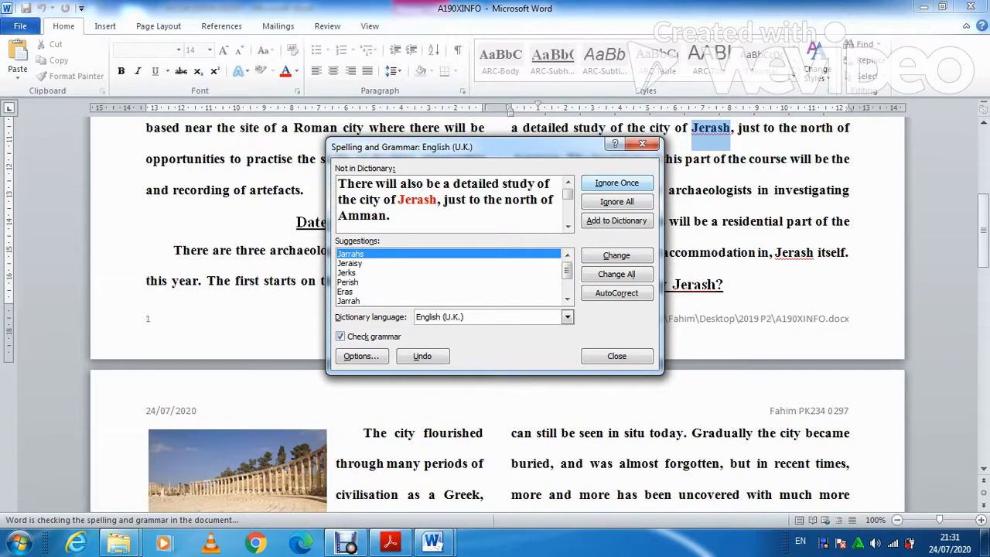
click(616, 182)
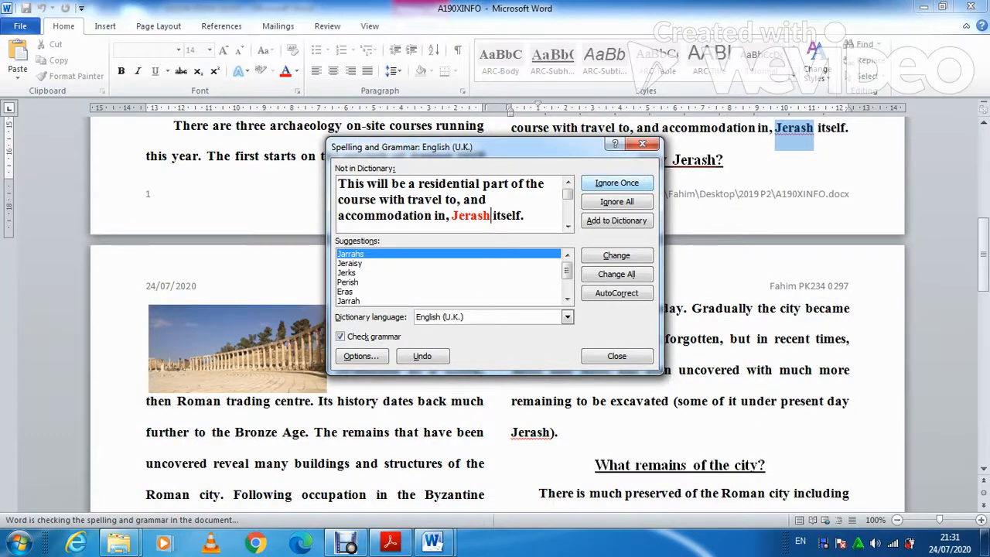
click(616, 182)
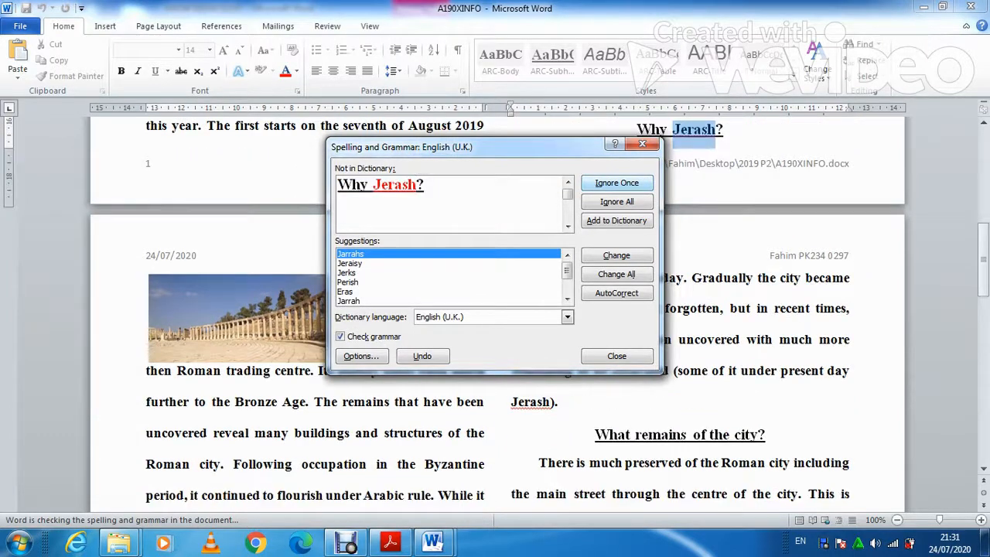
click(616, 183)
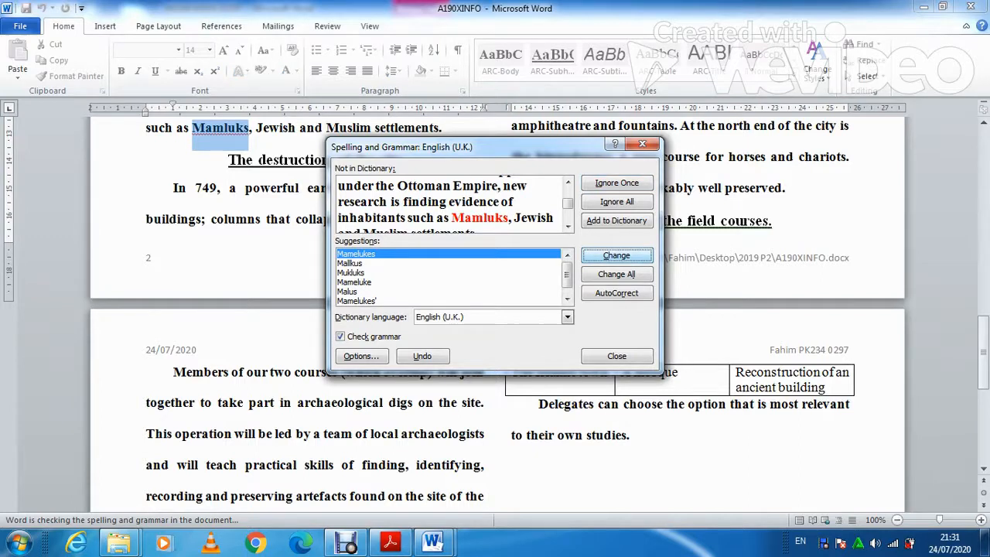
key(Return)
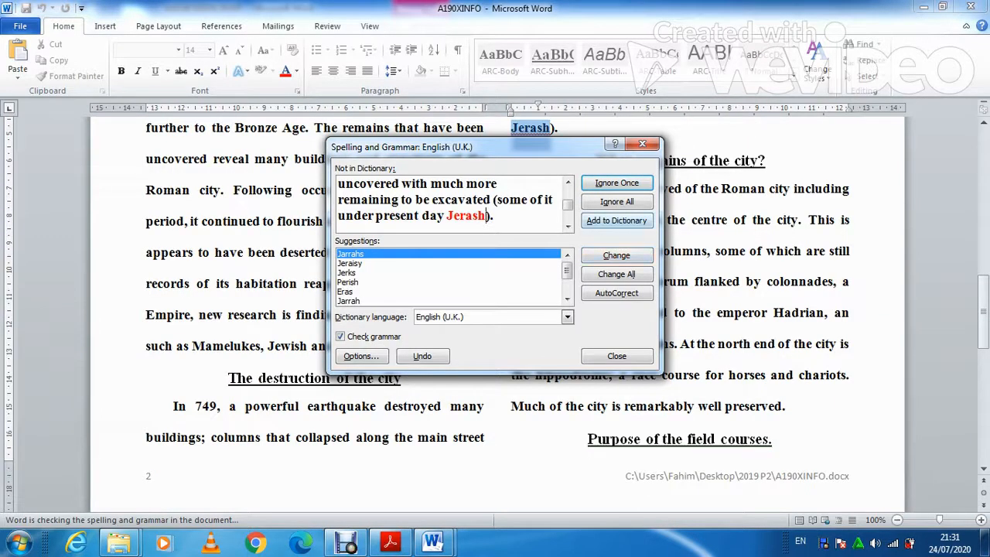
click(617, 183)
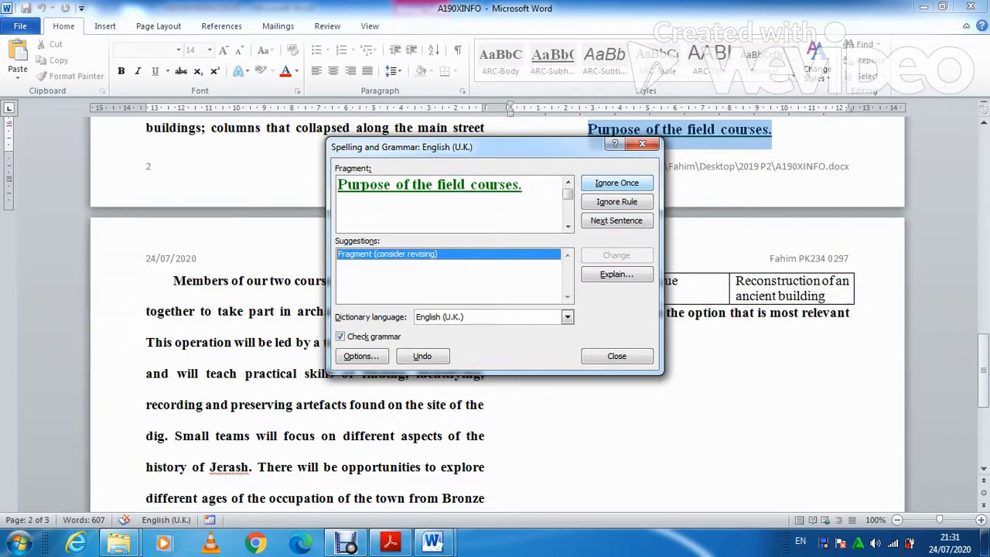
click(616, 183)
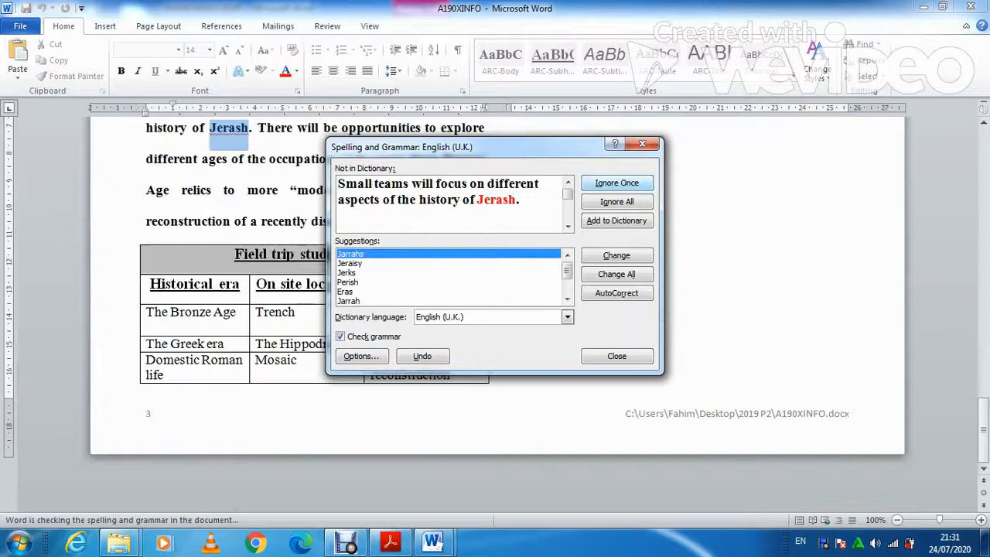
click(616, 182)
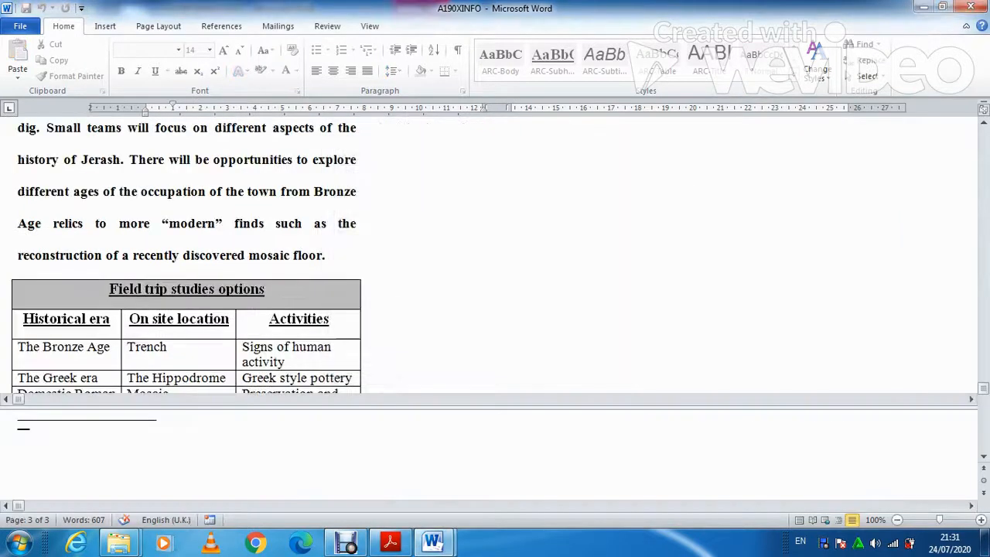
Dismiss the spell-check completion message and scroll through the corrected flyer from the title to page 2.
key(Return)
scroll(497, 313, up, 6)
scroll(497, 313, up, 12)
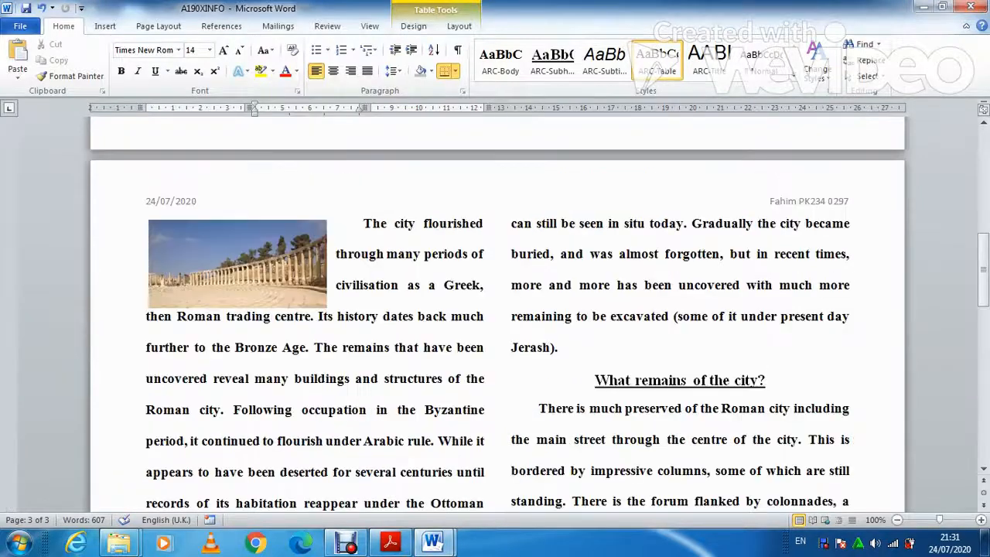
scroll(497, 313, up, 2)
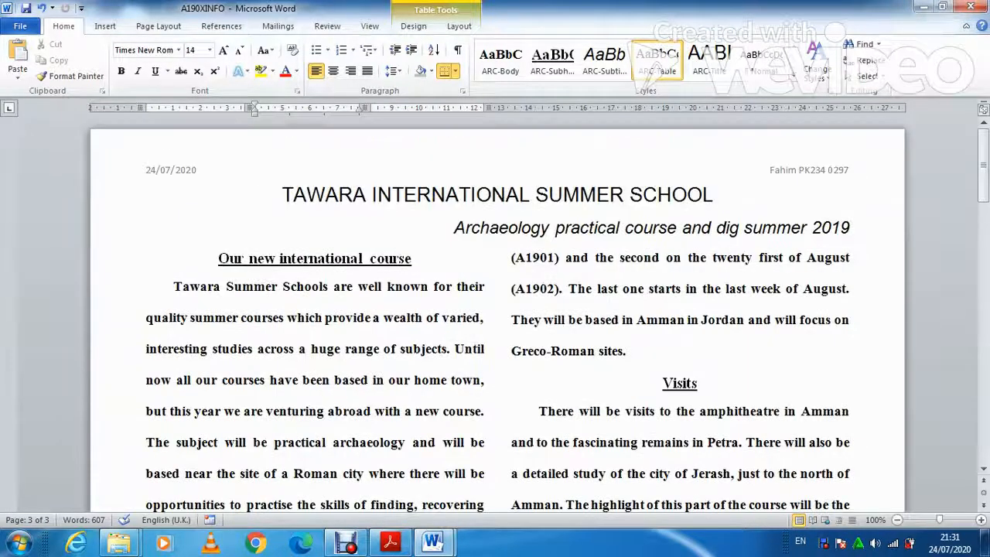
scroll(497, 313, down, 15)
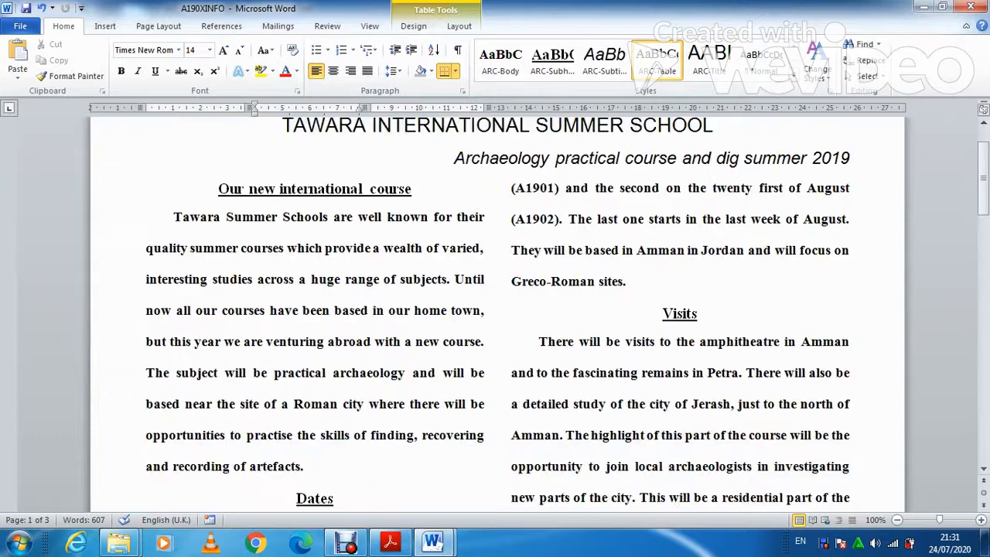
scroll(497, 313, down, 12)
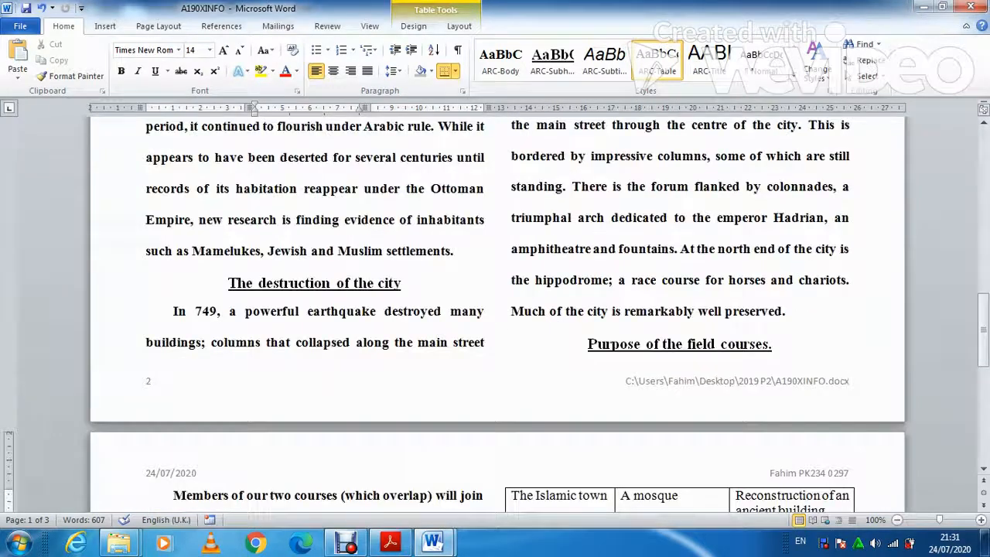